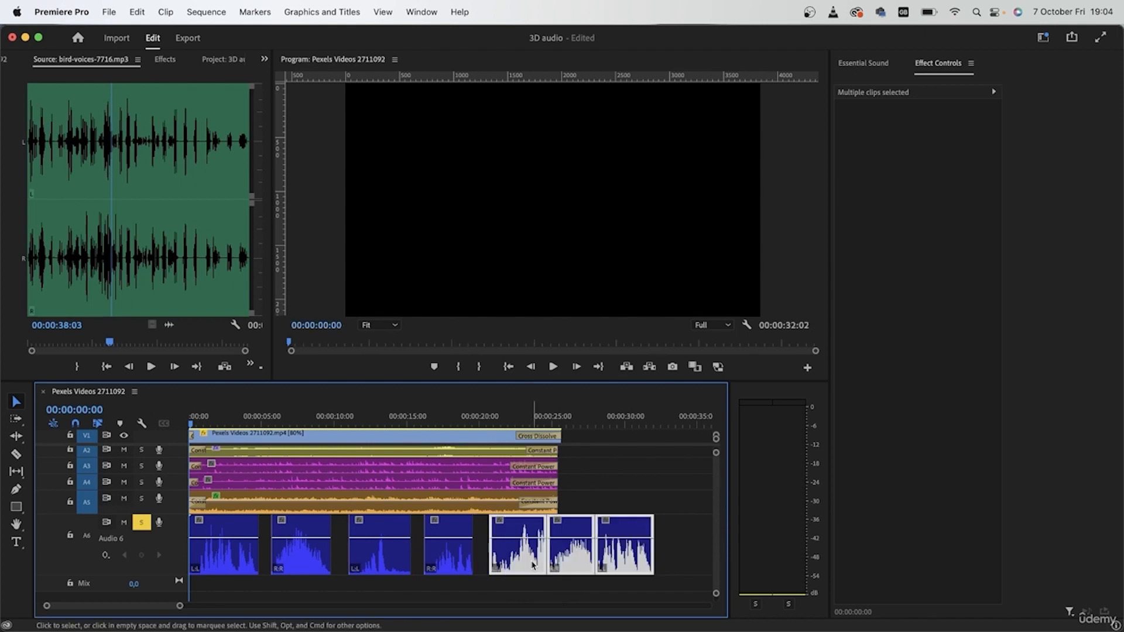
# Try removing the last two bird-voices clips from Audio 6 and play back the sequence
pyautogui.moveTo(668, 543); pyautogui.dragTo(588, 552)
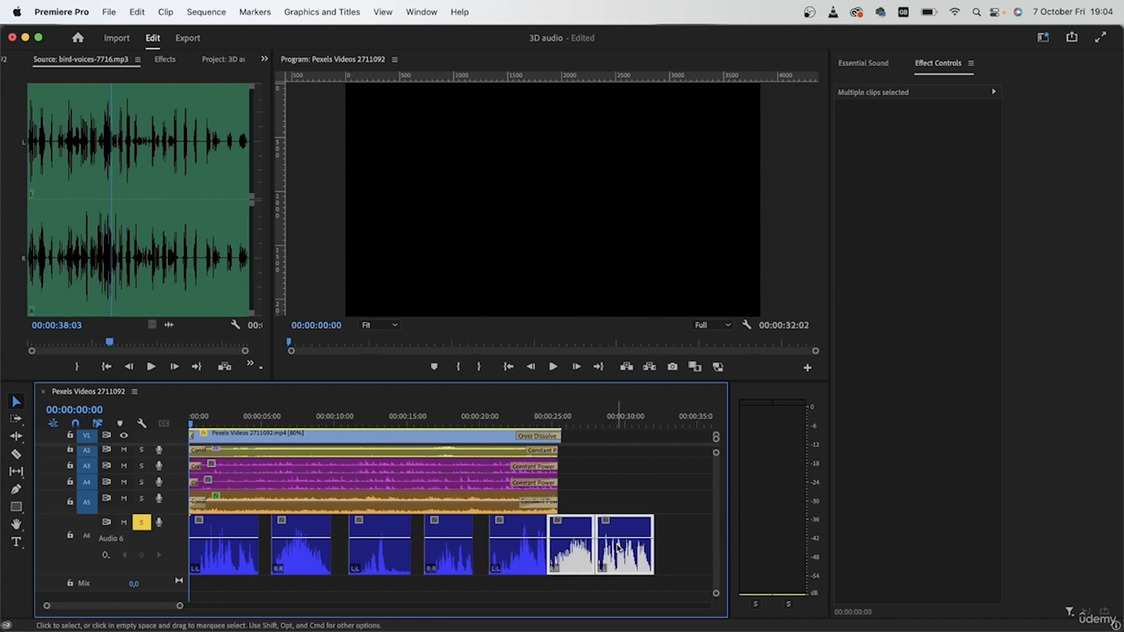
pyautogui.press('Delete')
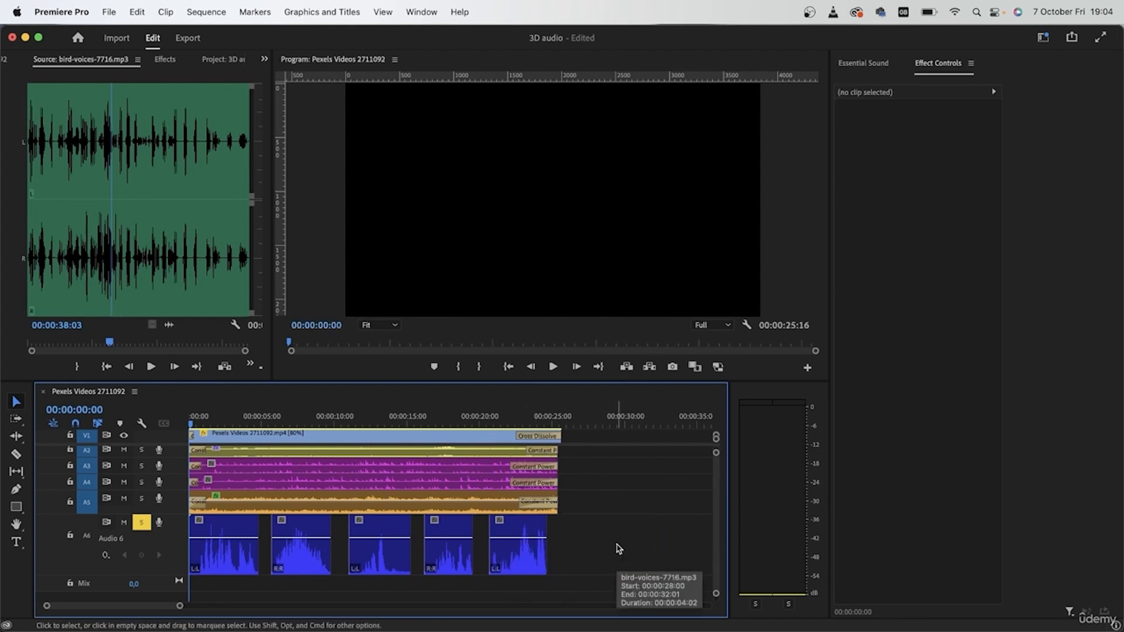
pyautogui.press('space')
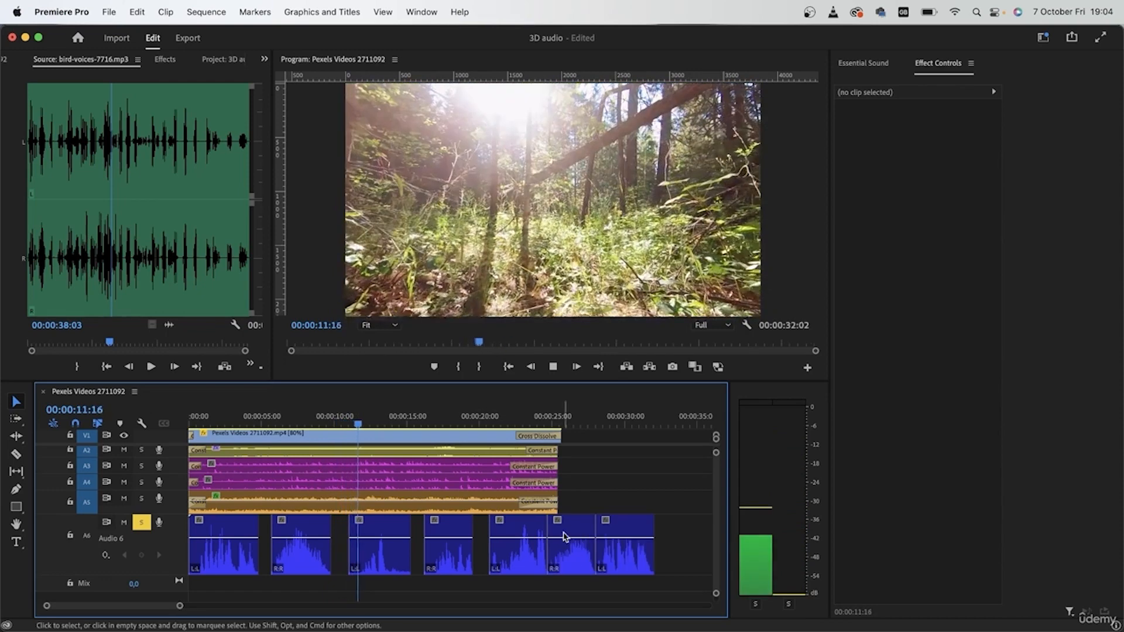
# Turn off snapping and shift the bird-voices clips on Audio 6 earlier, leaving short gaps between them
pyautogui.click(313, 565)
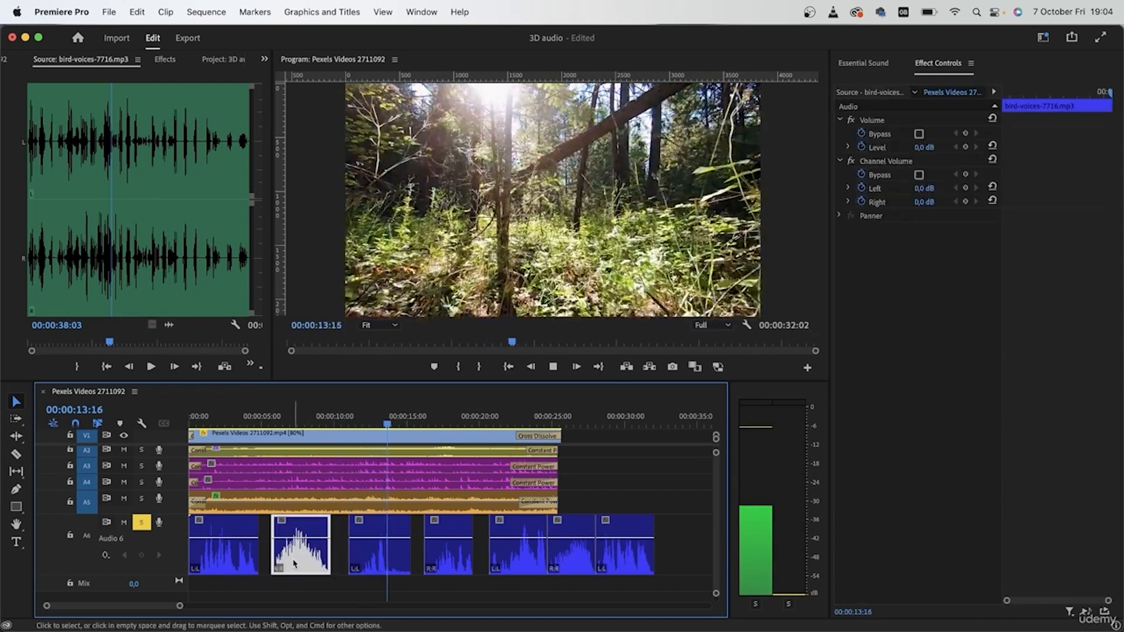
pyautogui.scroll(3, 273, 557)
pyautogui.press('s')
pyautogui.moveTo(300, 561); pyautogui.dragTo(291, 560)
pyautogui.moveTo(456, 568); pyautogui.dragTo(431, 568)
pyautogui.moveTo(573, 566); pyautogui.dragTo(538, 567)
pyautogui.moveTo(455, 565); pyautogui.dragTo(406, 565)
pyautogui.click(518, 563)
pyautogui.moveTo(518, 563); pyautogui.dragTo(487, 564)
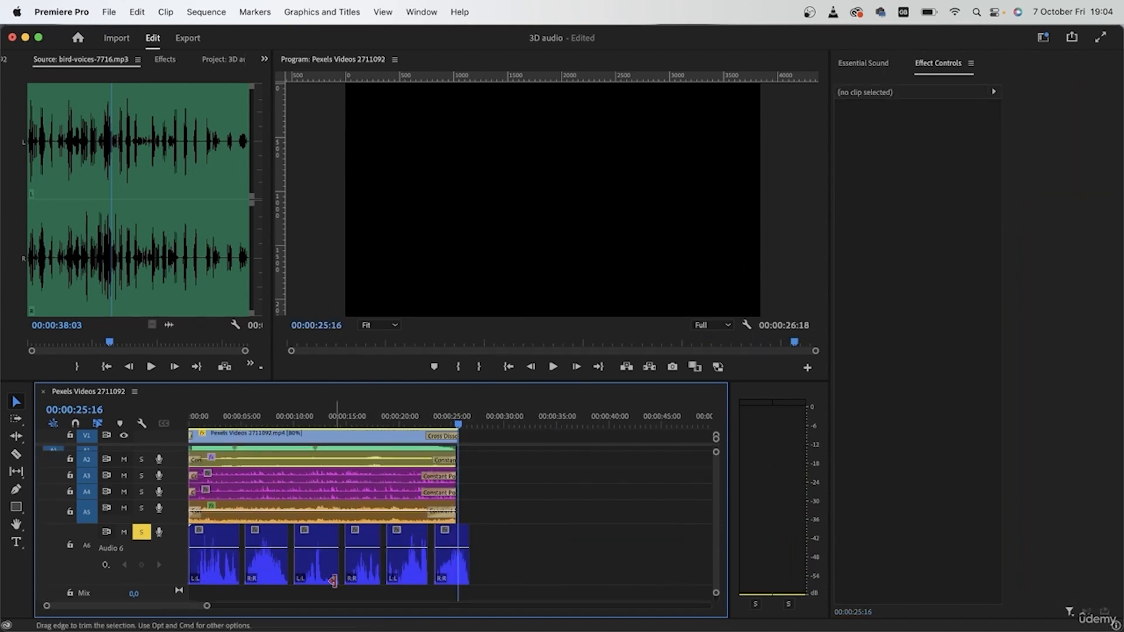
# Return the playhead to the start, turn snapping back on and remove the solo from Audio 6
pyautogui.moveTo(216, 416); pyautogui.dragTo(141, 416)
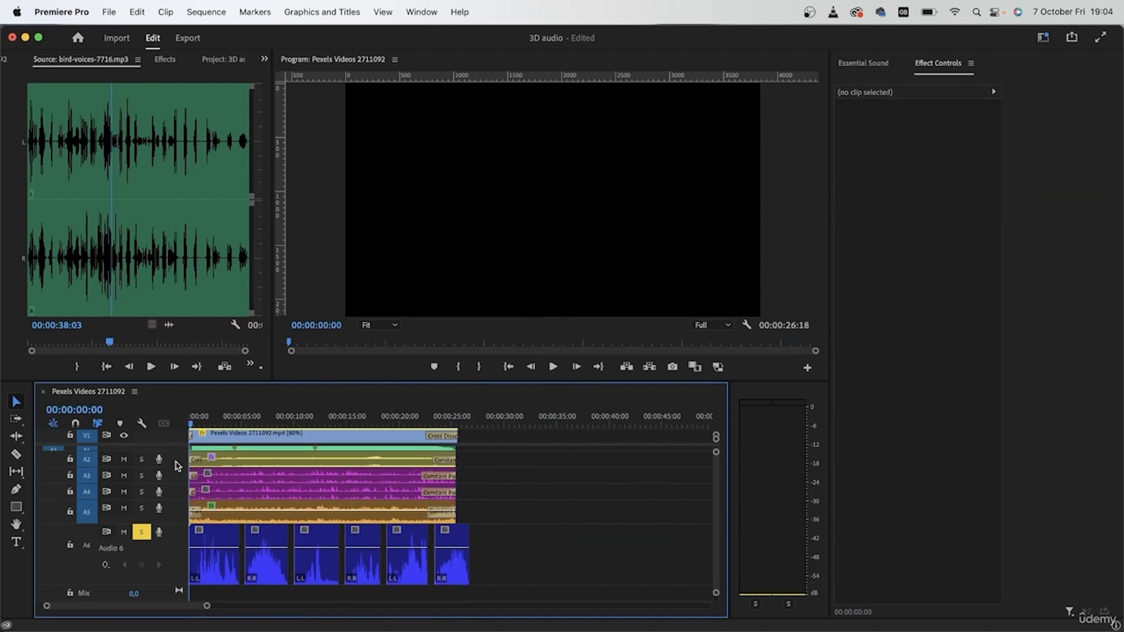
pyautogui.click(74, 425)
pyautogui.click(89, 555)
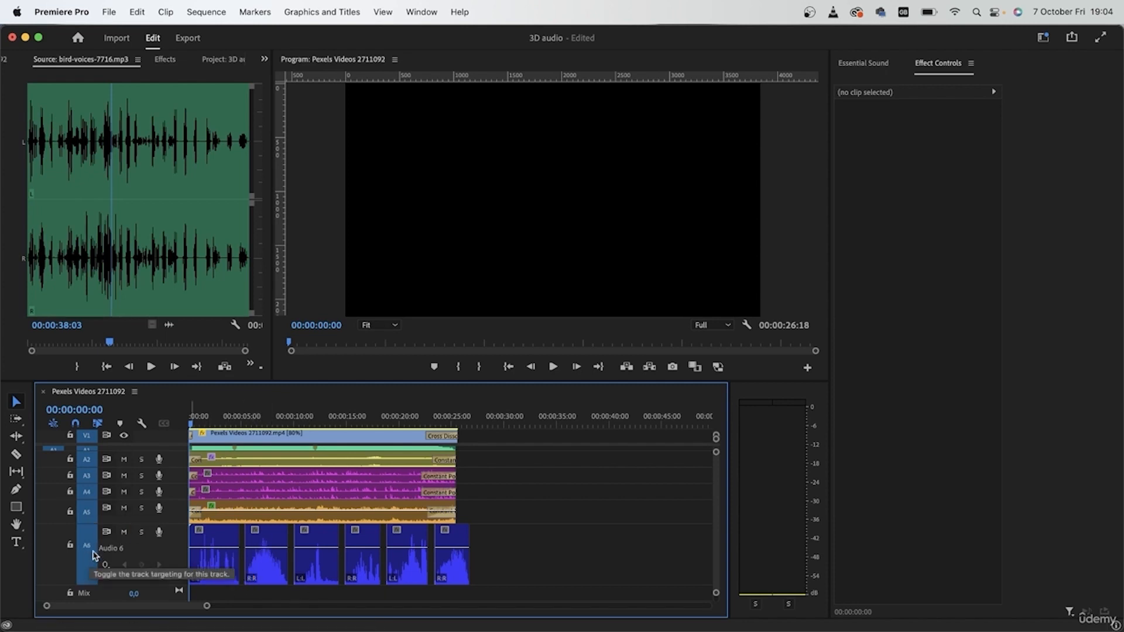
# Adjust the audio track heights so all six tracks fit, and play the full mix from the start
pyautogui.moveTo(145, 523); pyautogui.dragTo(144, 510)
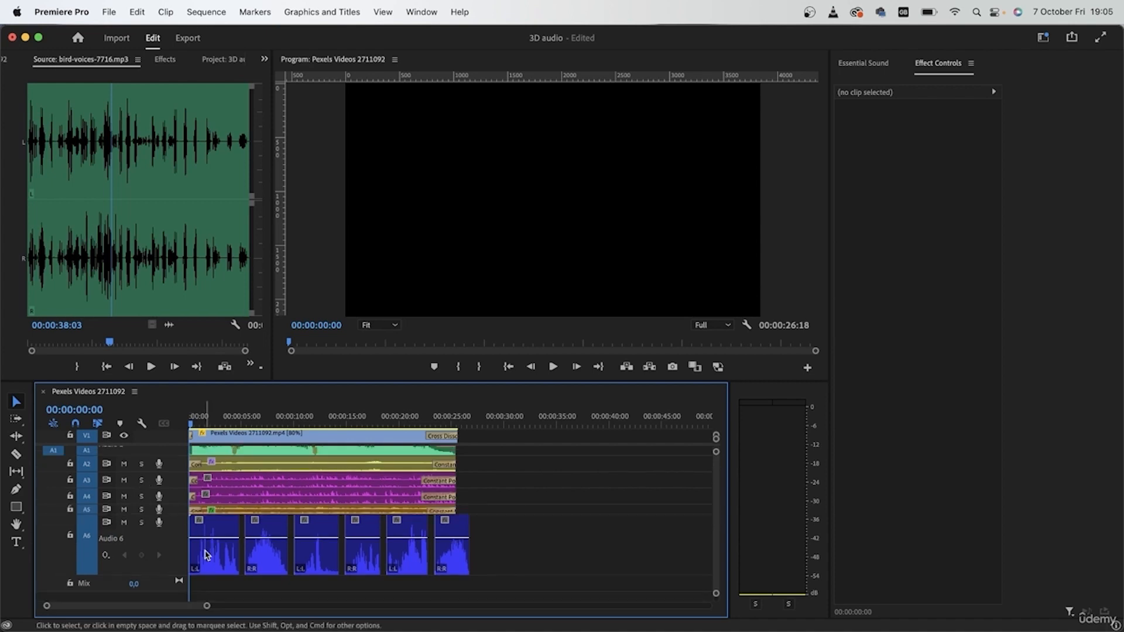
pyautogui.scroll(5, 221, 547)
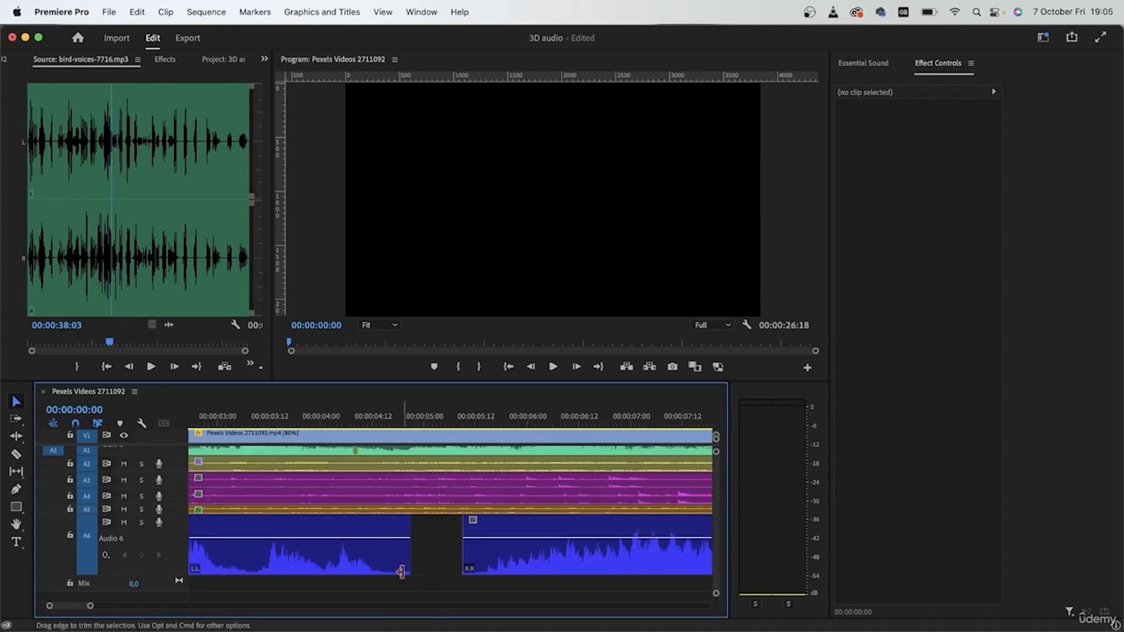
pyautogui.scroll(-5, 445, 560)
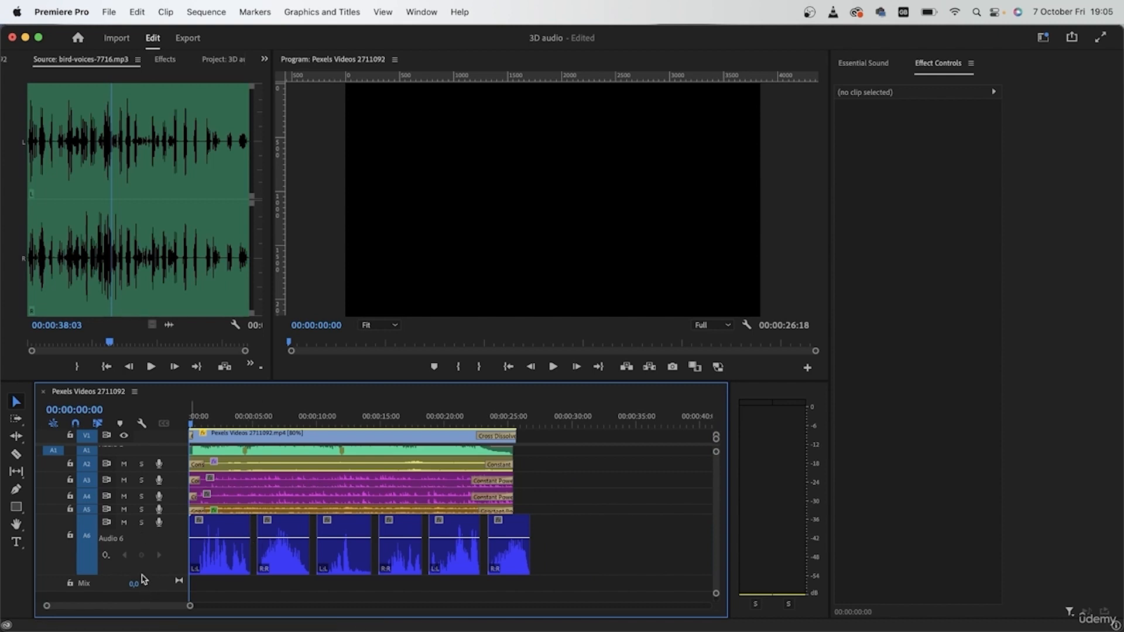
pyautogui.moveTo(151, 581); pyautogui.dragTo(159, 540)
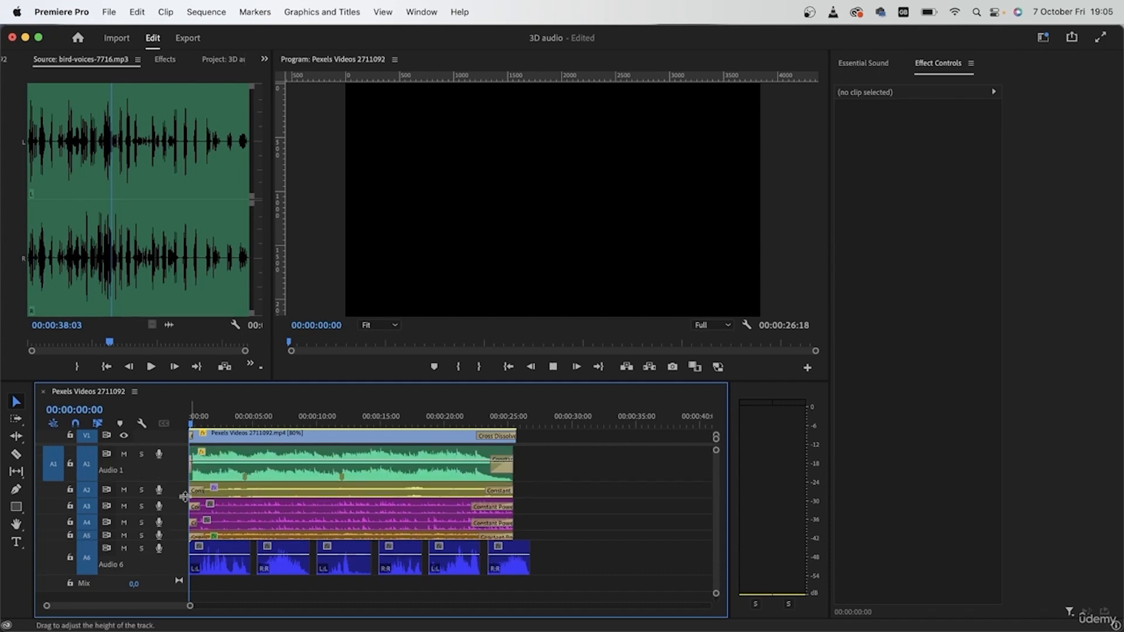
pyautogui.press('space')
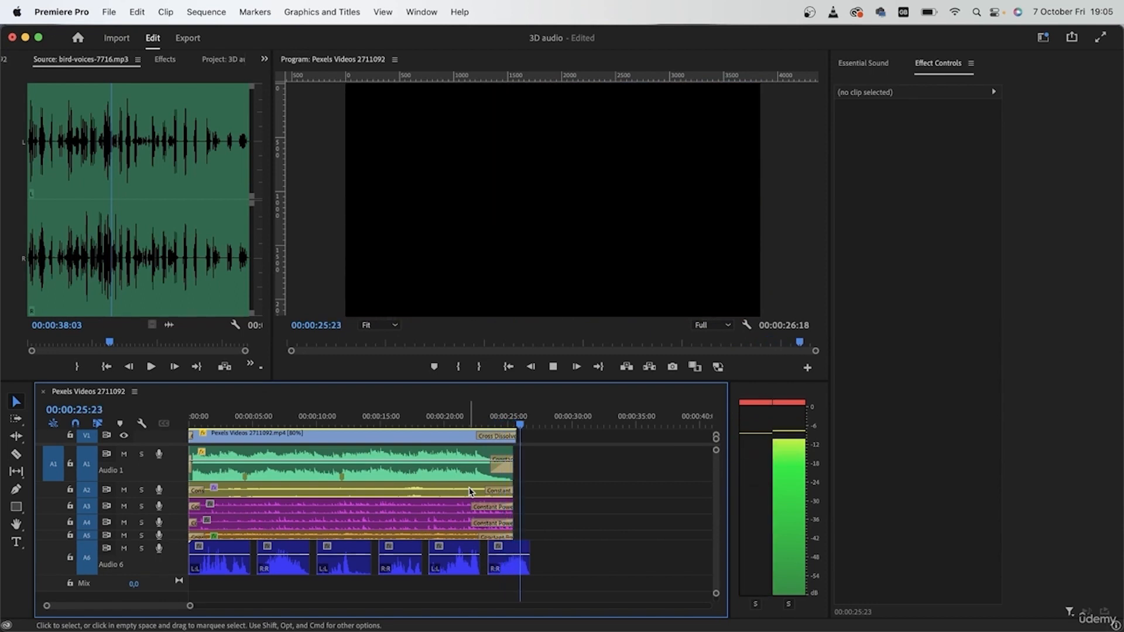
# Add a Constant Power fade-out of 00:00:01:12 to the last bird-voices clip on Audio 6, without a fade-in
pyautogui.click(510, 565)
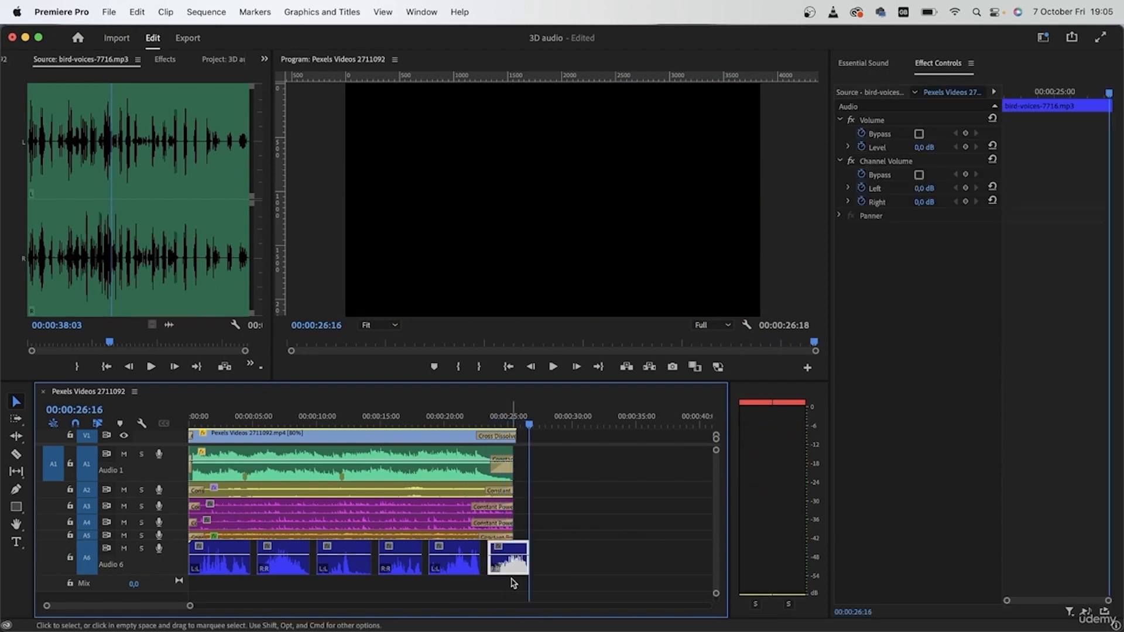
pyautogui.scroll(3, 513, 583)
pyautogui.press('shift+super+d')
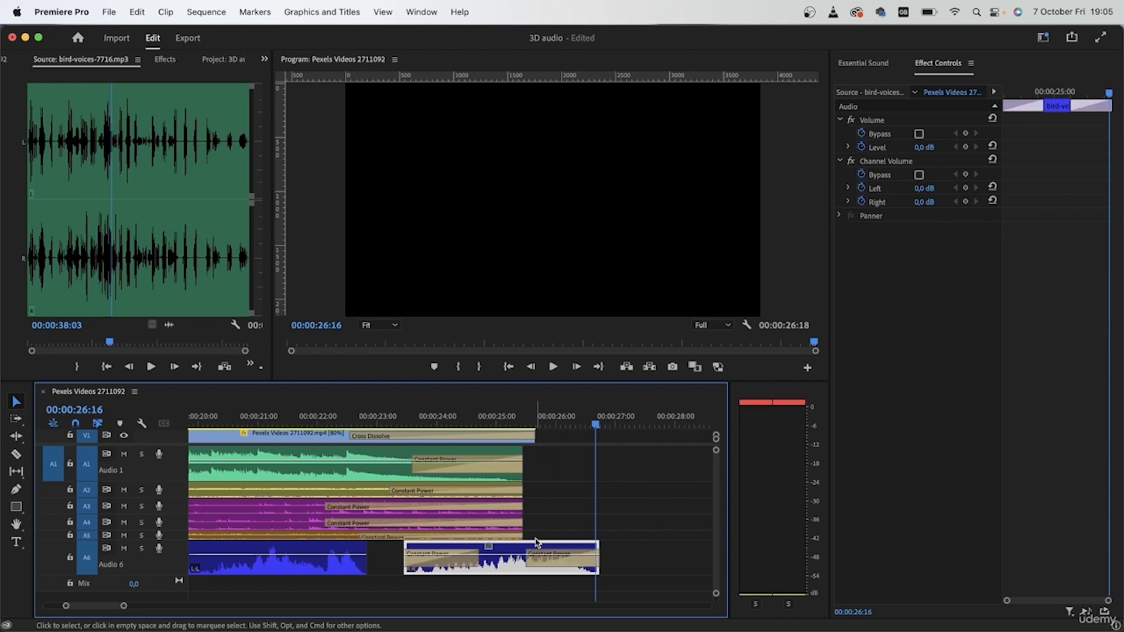
pyautogui.click(455, 556)
pyautogui.press('Delete')
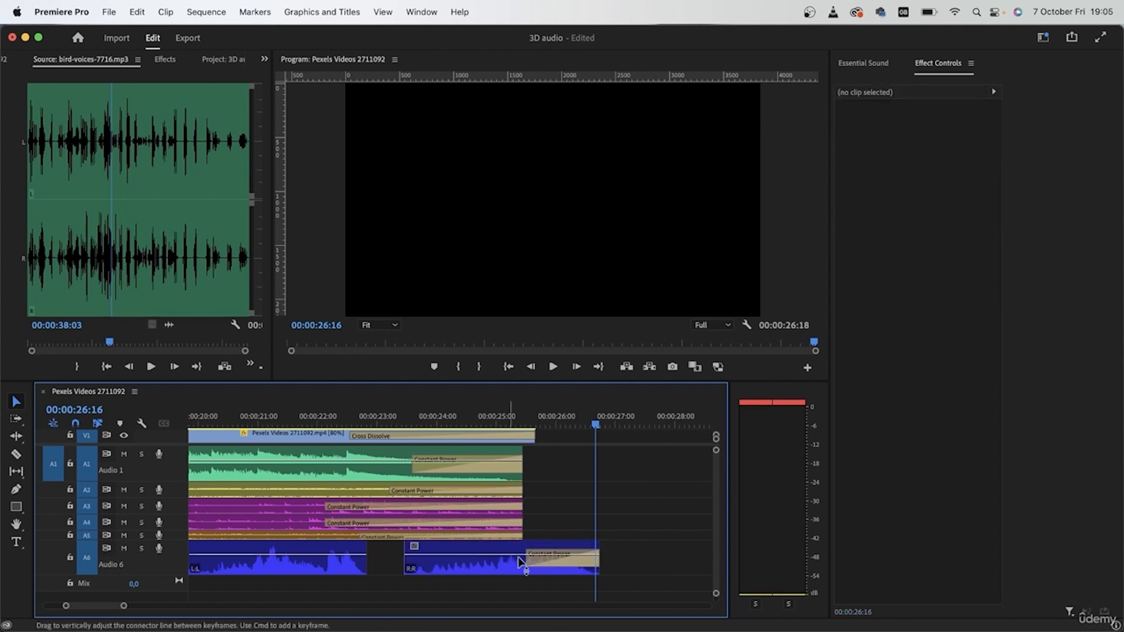
pyautogui.moveTo(531, 566)
pyautogui.mouseDown()
pyautogui.moveTo(442, 567)
pyautogui.moveTo(511, 567)
pyautogui.mouseUp()
# Shift and shorten the last bird-voices clip so it ends with the video, and play back its ending
pyautogui.click(425, 411)
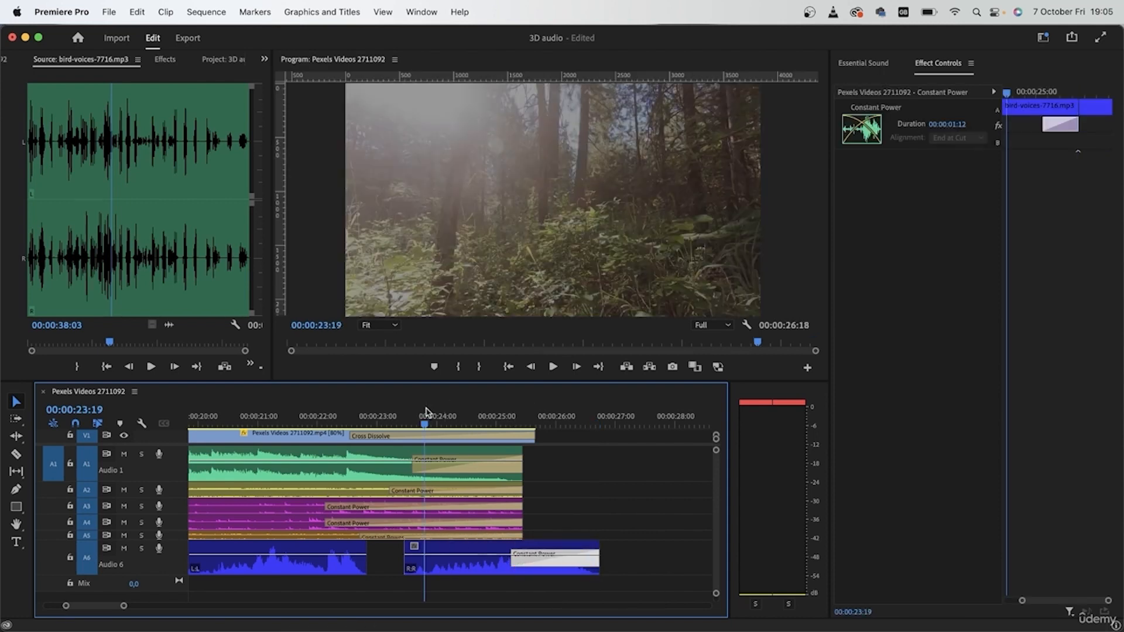
pyautogui.press('space')
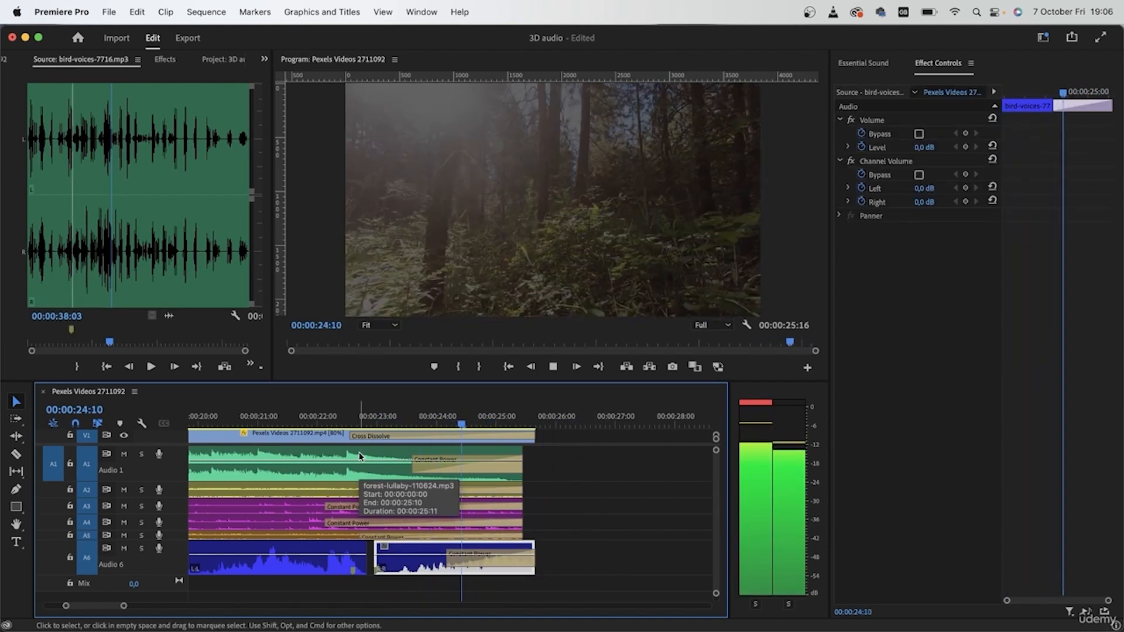
# Reduce the height of Audio 6 and play back the full mix from the start of the sequence
pyautogui.scroll(-5, 380, 468)
pyautogui.click(498, 507)
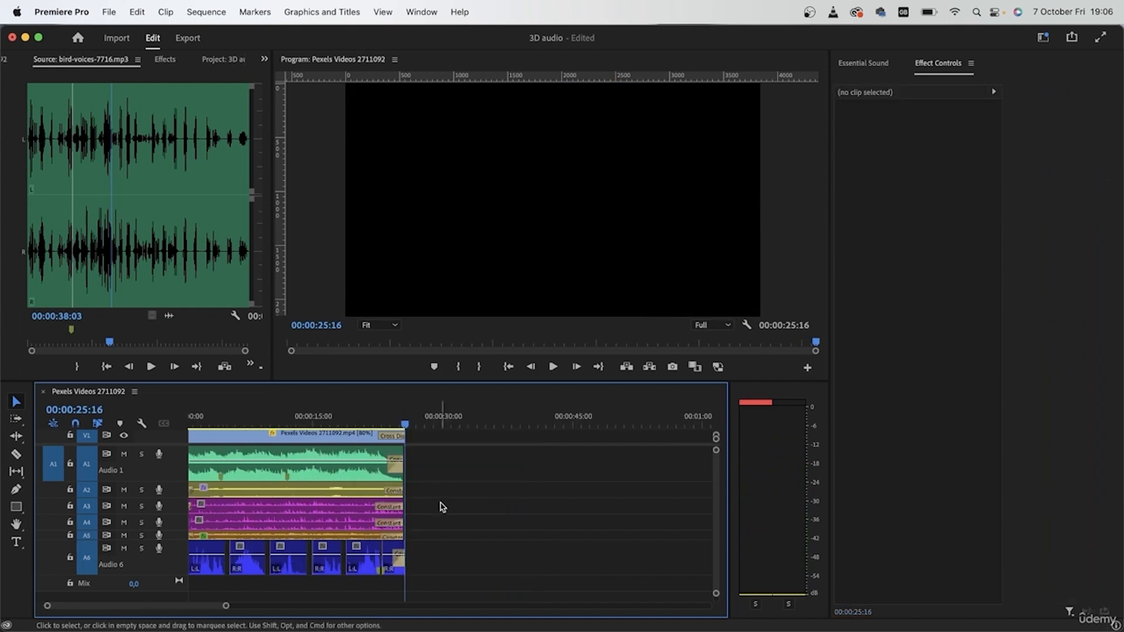
pyautogui.moveTo(234, 422); pyautogui.dragTo(183, 422)
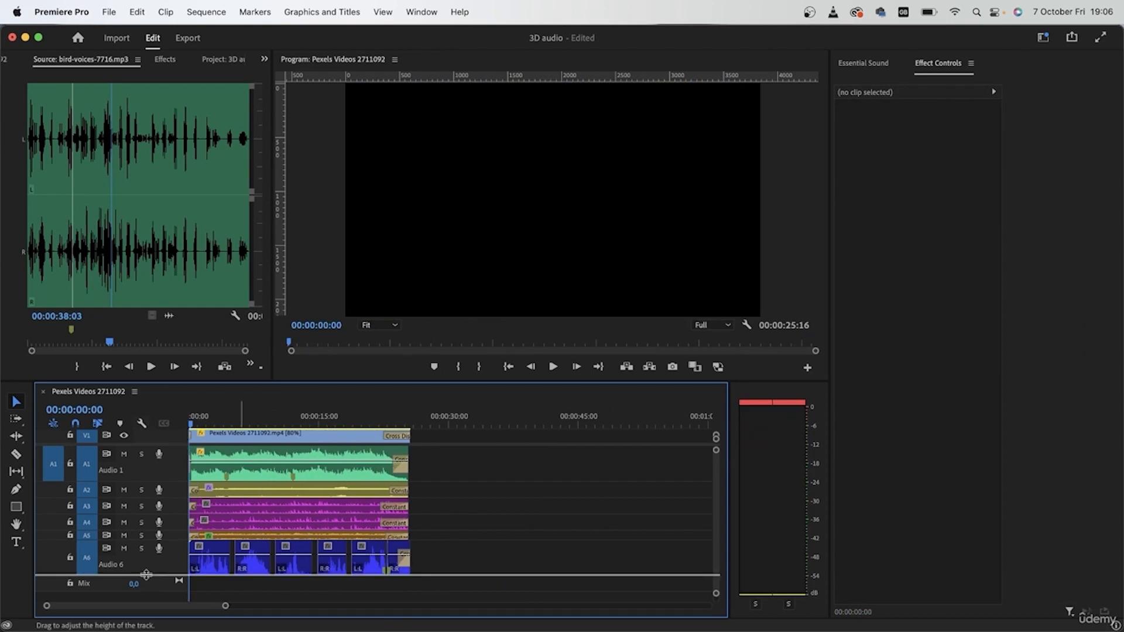
pyautogui.moveTo(145, 576); pyautogui.dragTo(145, 564)
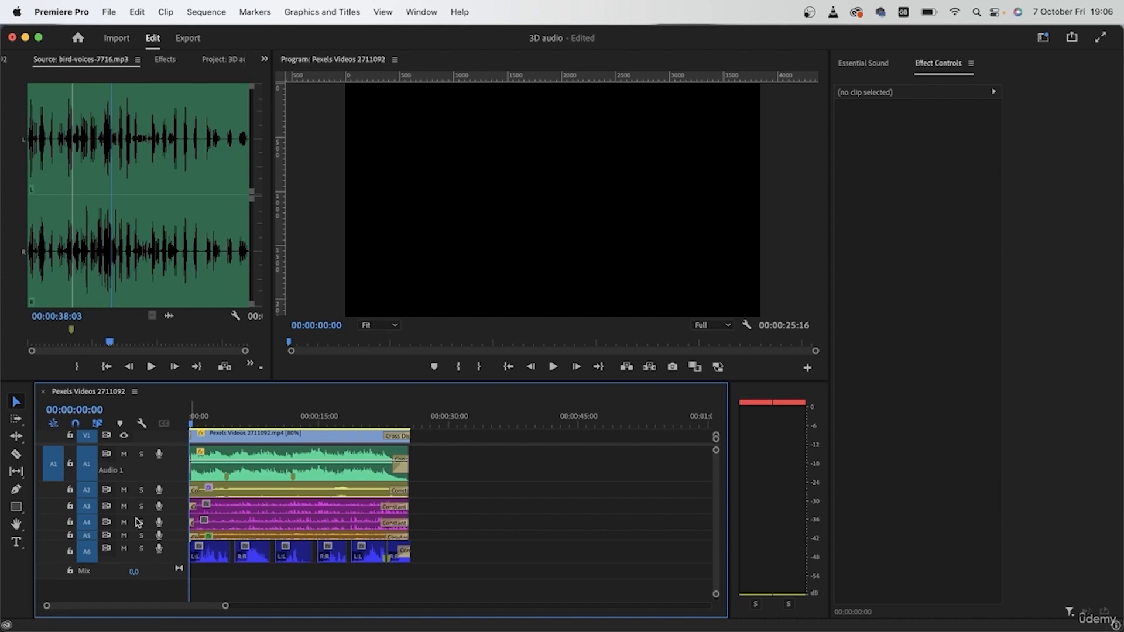
pyautogui.press('space')
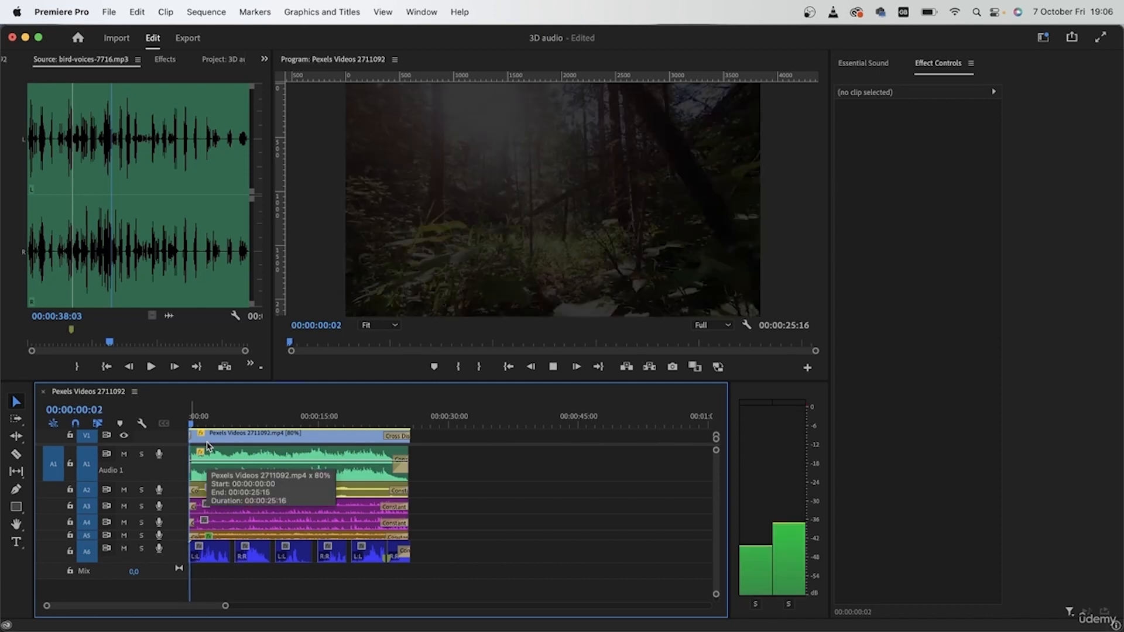
pyautogui.moveTo(202, 423); pyautogui.dragTo(269, 441)
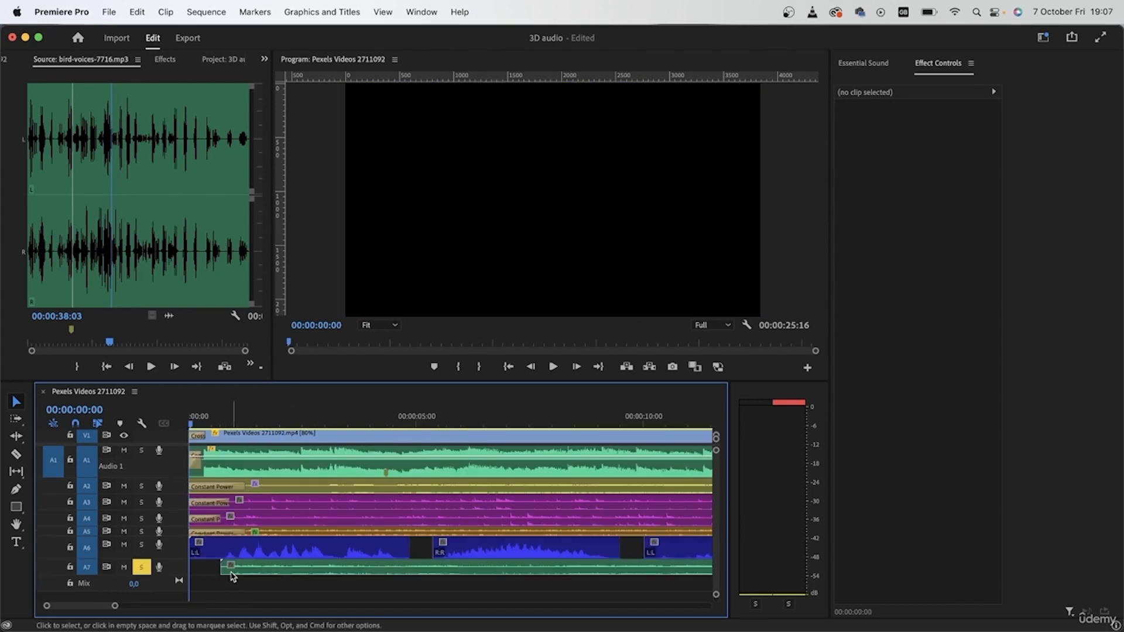
# Place rustling-leaves-6875.mp3 at the start of a new Audio 7 track, solo the track and preview it
pyautogui.moveTo(255, 577); pyautogui.dragTo(156, 597)
pyautogui.press('space')
pyautogui.press('space')
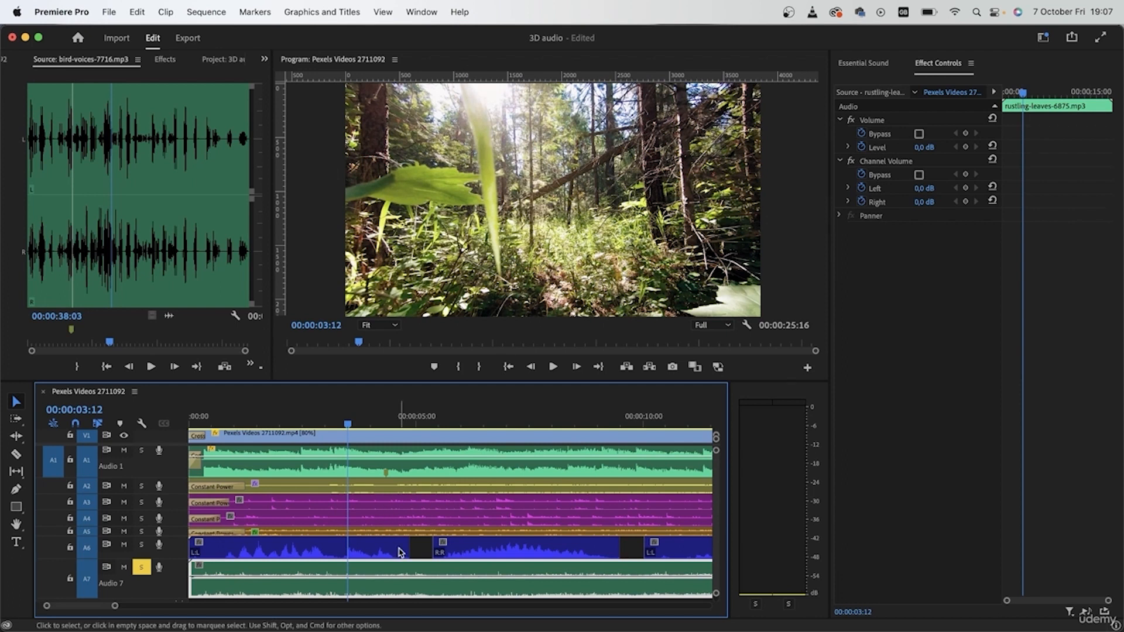
pyautogui.press('-')
pyautogui.press('-')
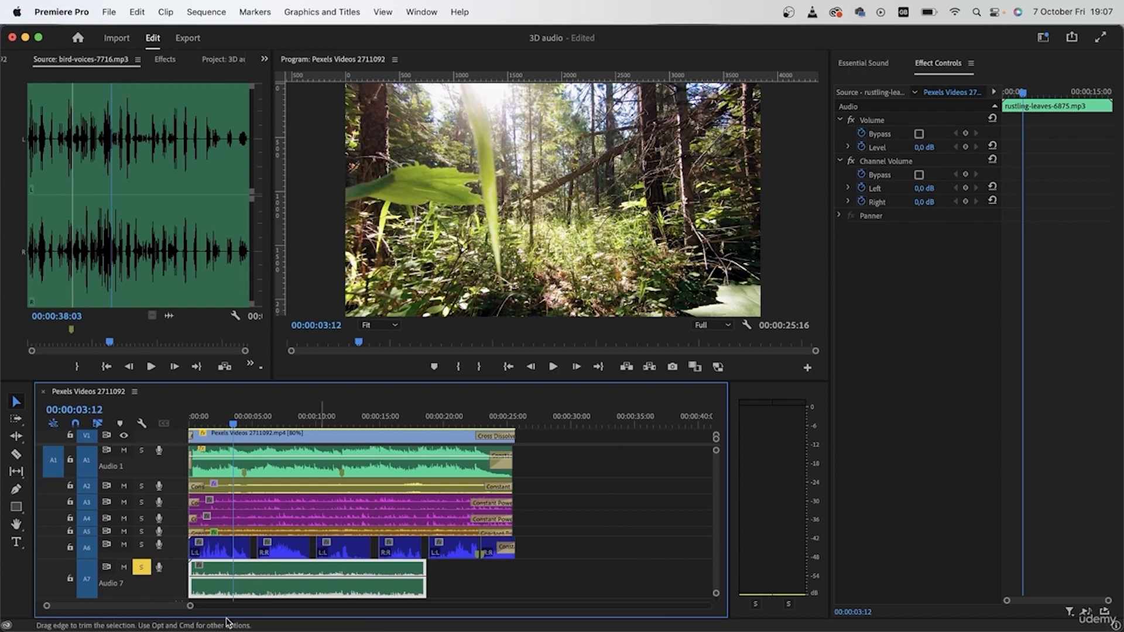
# Tag the rustling-leaves clip as SFX in Essential Sound and apply the Make Close Up preset
pyautogui.click(870, 65)
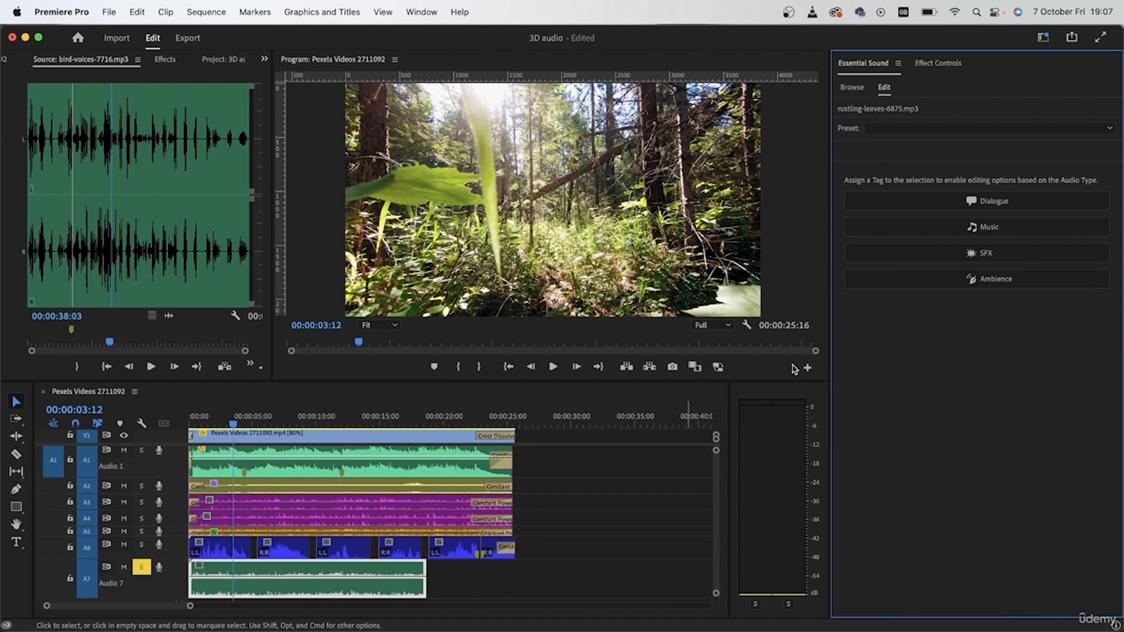
pyautogui.click(987, 253)
pyautogui.click(951, 151)
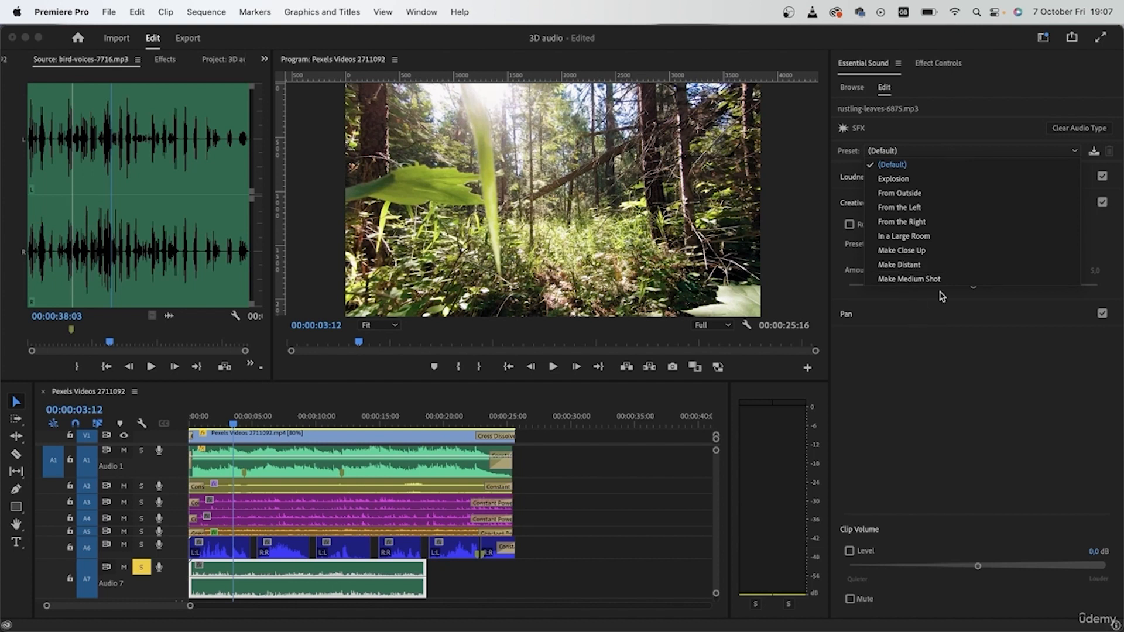
pyautogui.click(933, 252)
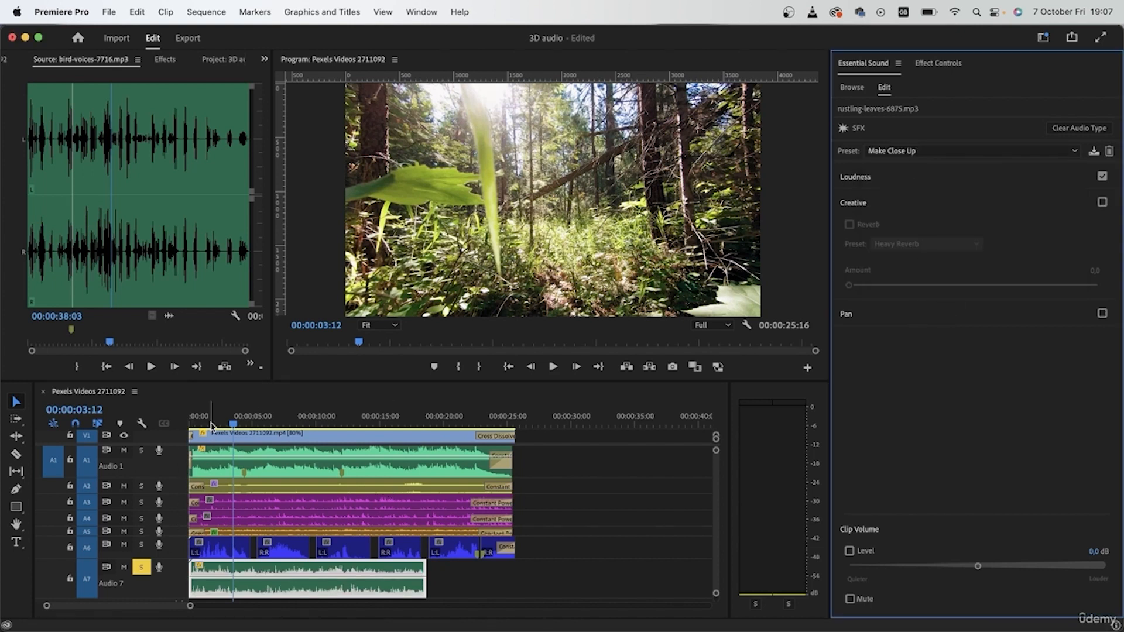
# Play the rustling-leaves clip and compare its sound with Loudness switched off and on
pyautogui.click(211, 424)
pyautogui.press('space')
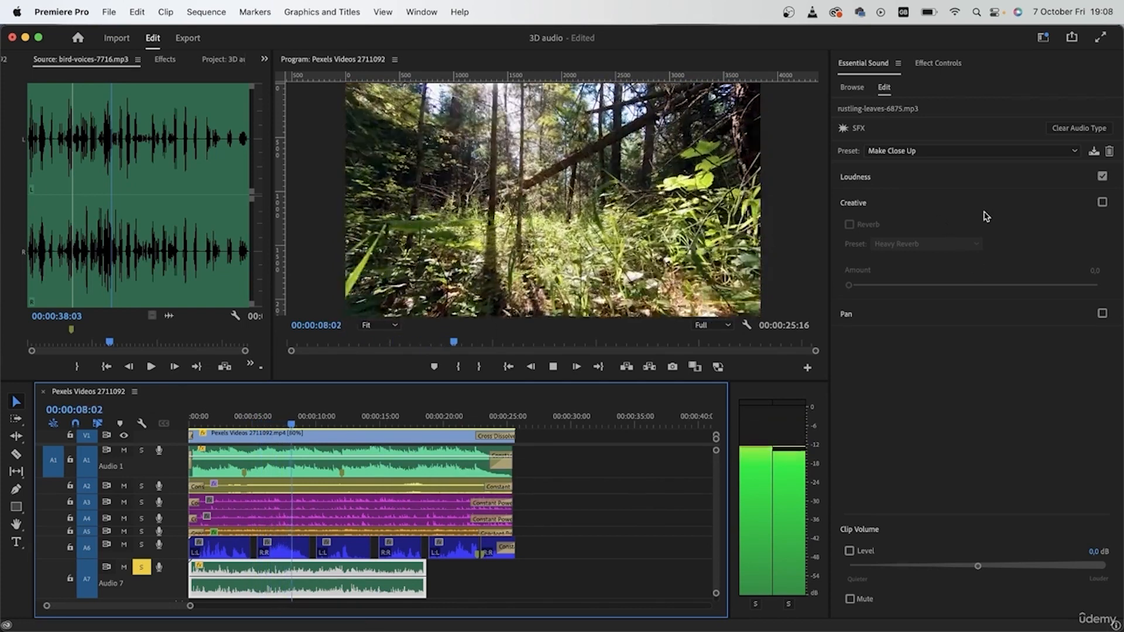
pyautogui.click(1102, 177)
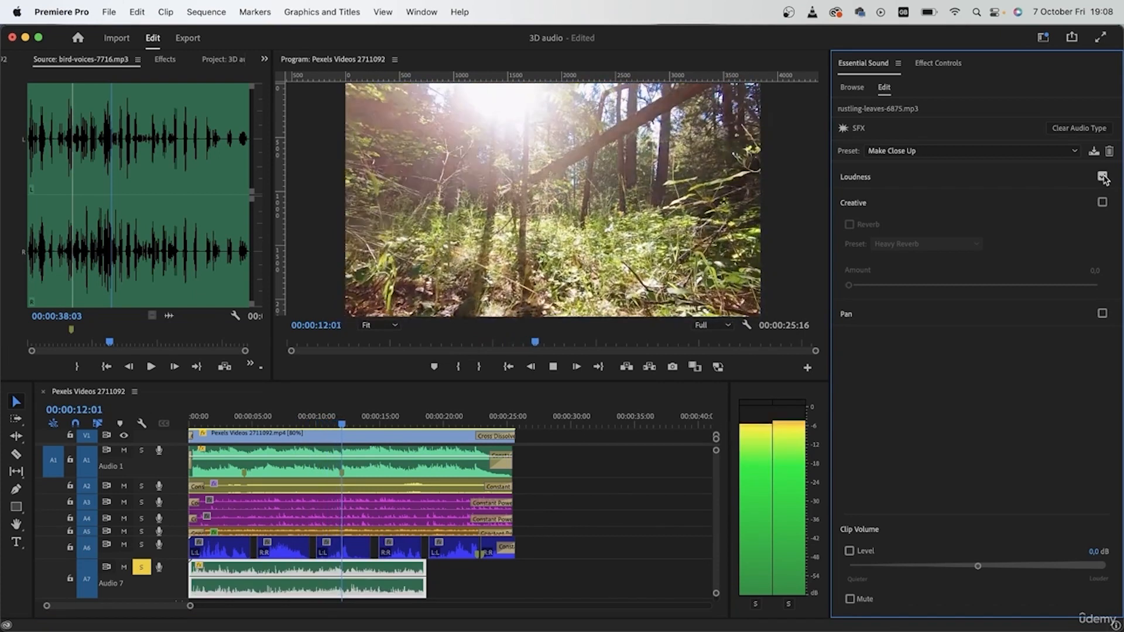
pyautogui.click(1103, 177)
pyautogui.press('space')
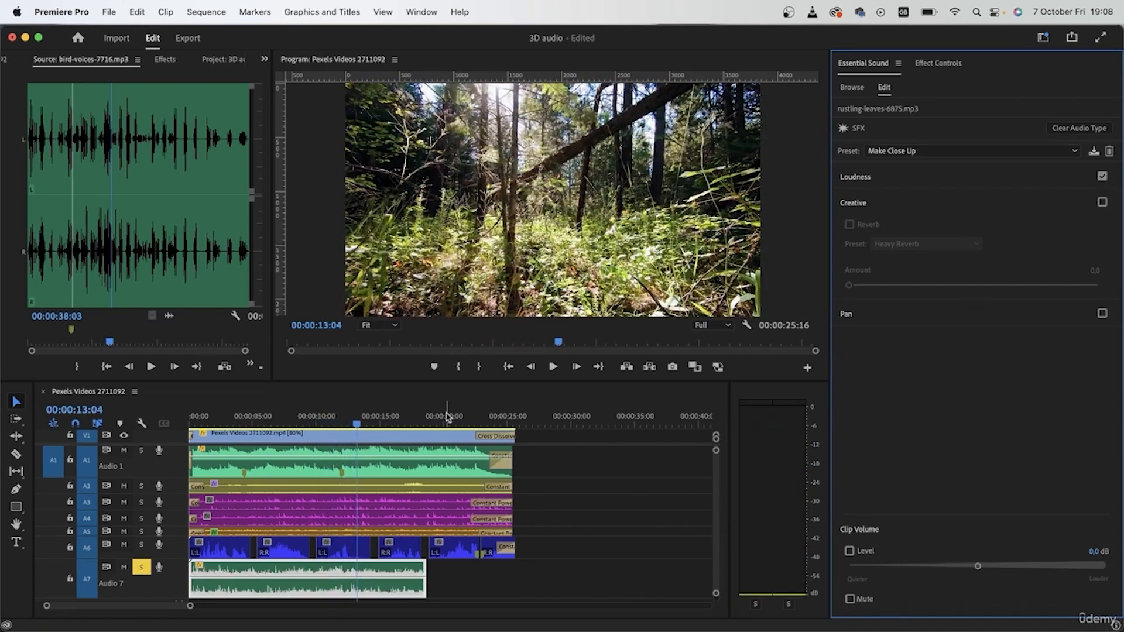
# Duplicate the rustling-leaves clip on Audio 7 directly after the original
pyautogui.moveTo(291, 416); pyautogui.dragTo(76, 525)
pyautogui.rightClick(385, 593)
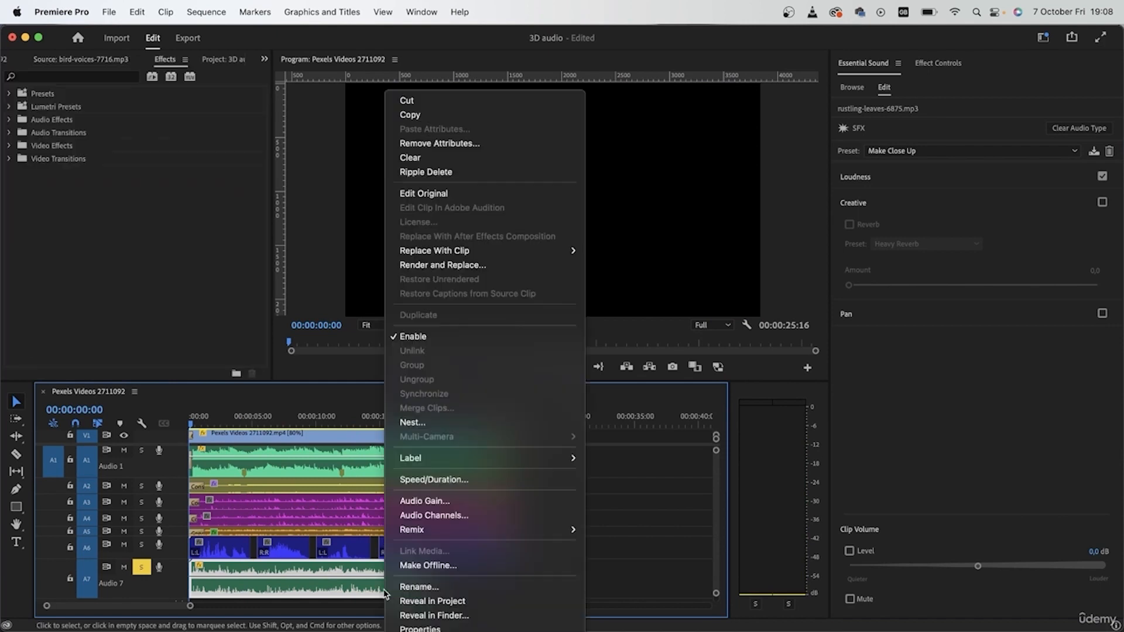
pyautogui.click(291, 603)
pyautogui.moveTo(252, 585); pyautogui.dragTo(402, 559)
pyautogui.scroll(5, 422, 580)
pyautogui.scroll(-1, 413, 502)
# Set the label color of both rustling-leaves clips to Tan
pyautogui.rightClick(436, 556)
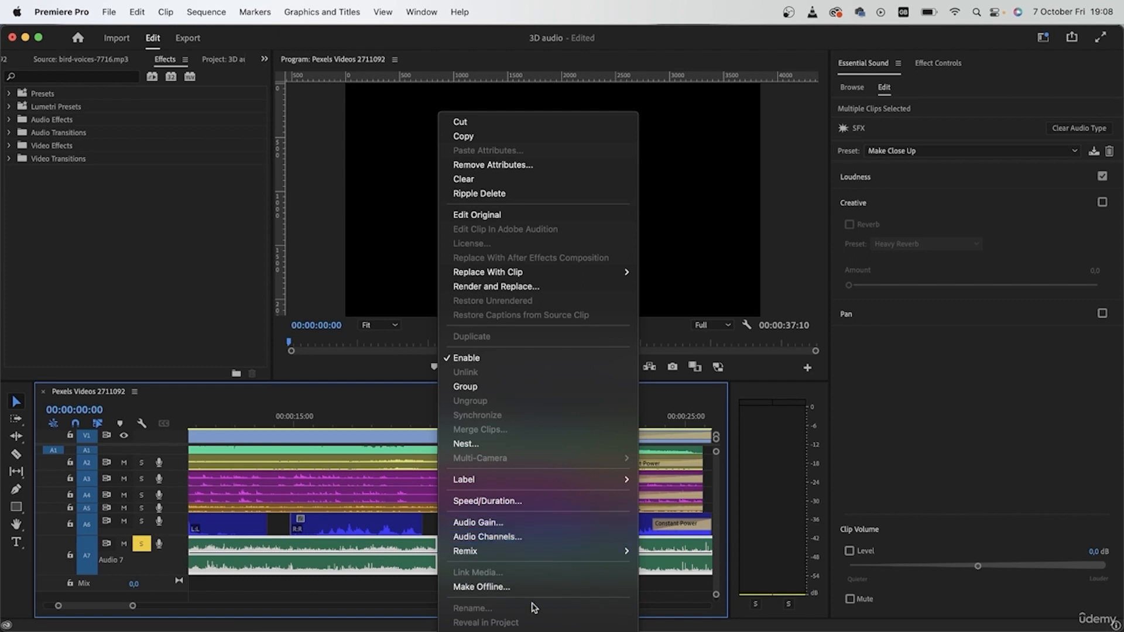
pyautogui.moveTo(527, 480)
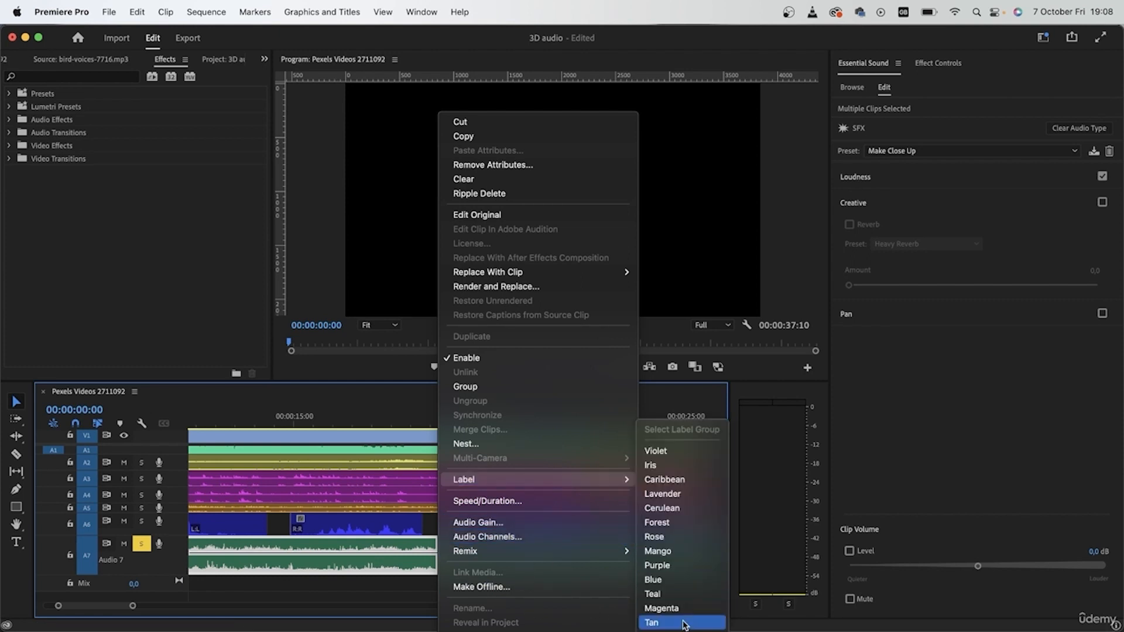
pyautogui.click(652, 621)
# Fade out the first rustling-leaves clip with Level keyframes: 0 dB at 00:00:18:11 and minus infinity at 00:00:18:17
pyautogui.click(490, 549)
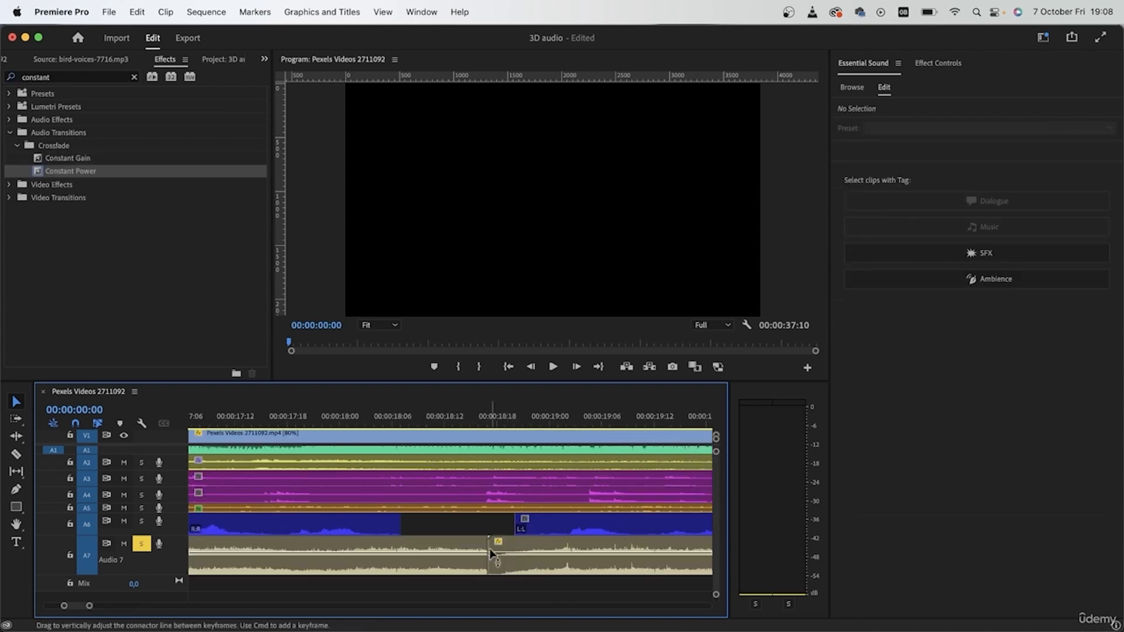
pyautogui.click(393, 416)
pyautogui.press('=')
pyautogui.click(427, 562)
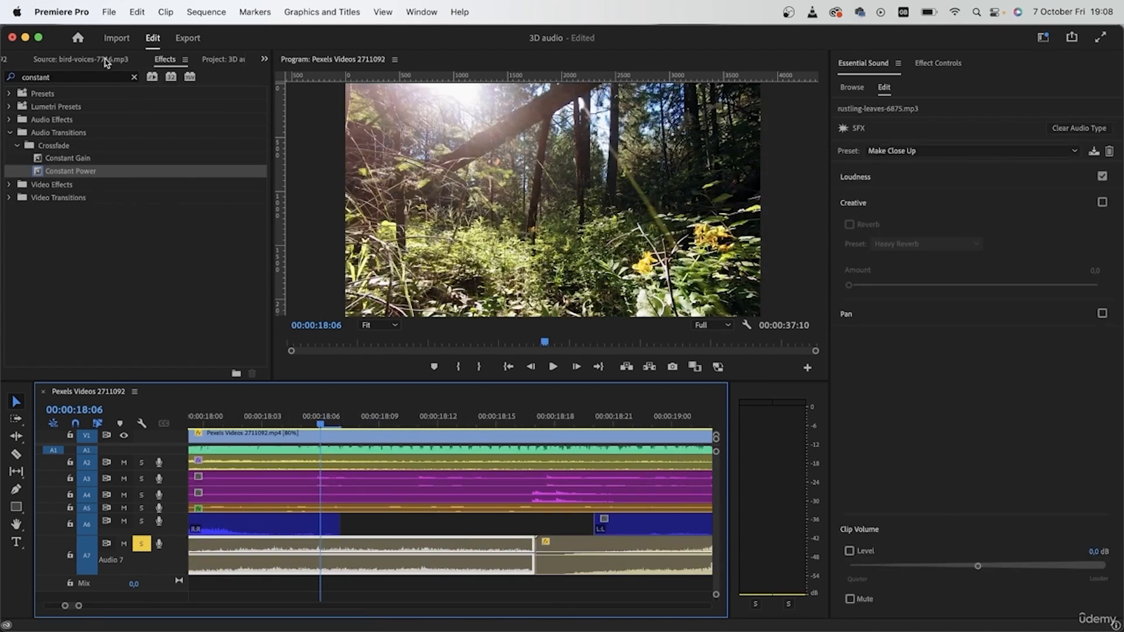
pyautogui.click(938, 63)
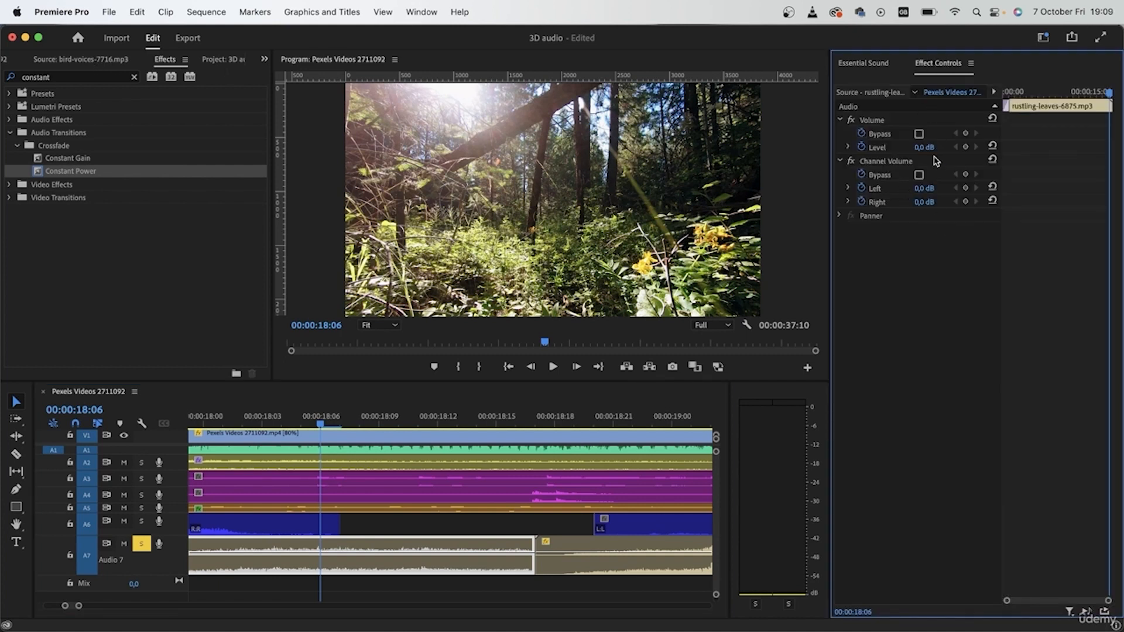
pyautogui.click(425, 414)
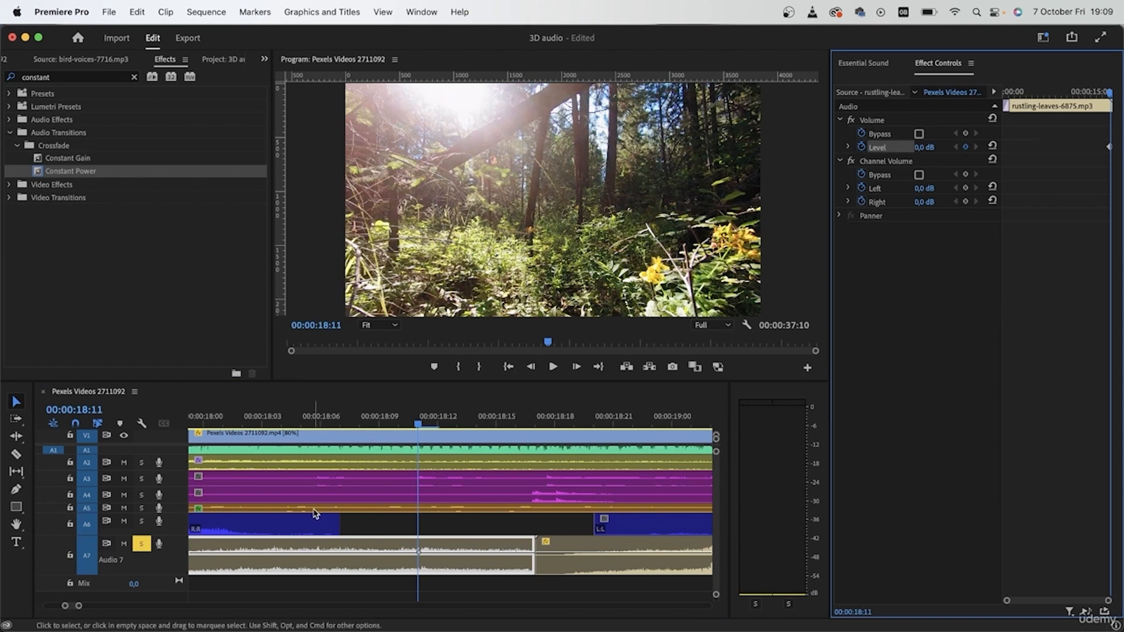
pyautogui.press('space')
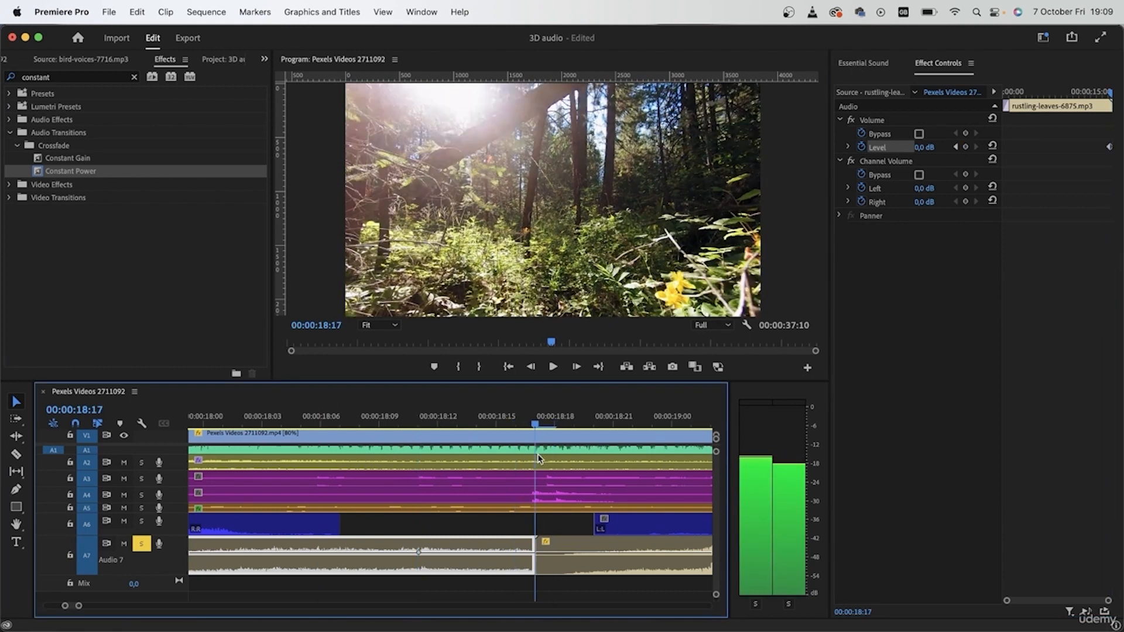
pyautogui.click(849, 147)
pyautogui.moveTo(936, 182); pyautogui.dragTo(852, 179)
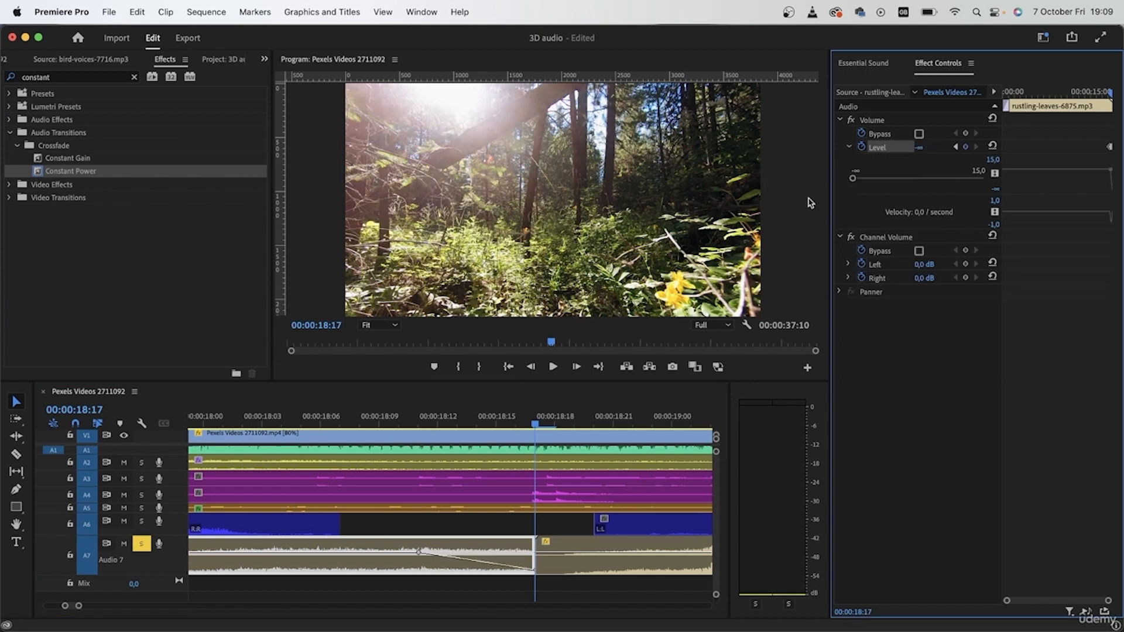
# Play across the junction of the two rustling-leaves clips to check the fade-out
pyautogui.click(528, 424)
pyautogui.press('space')
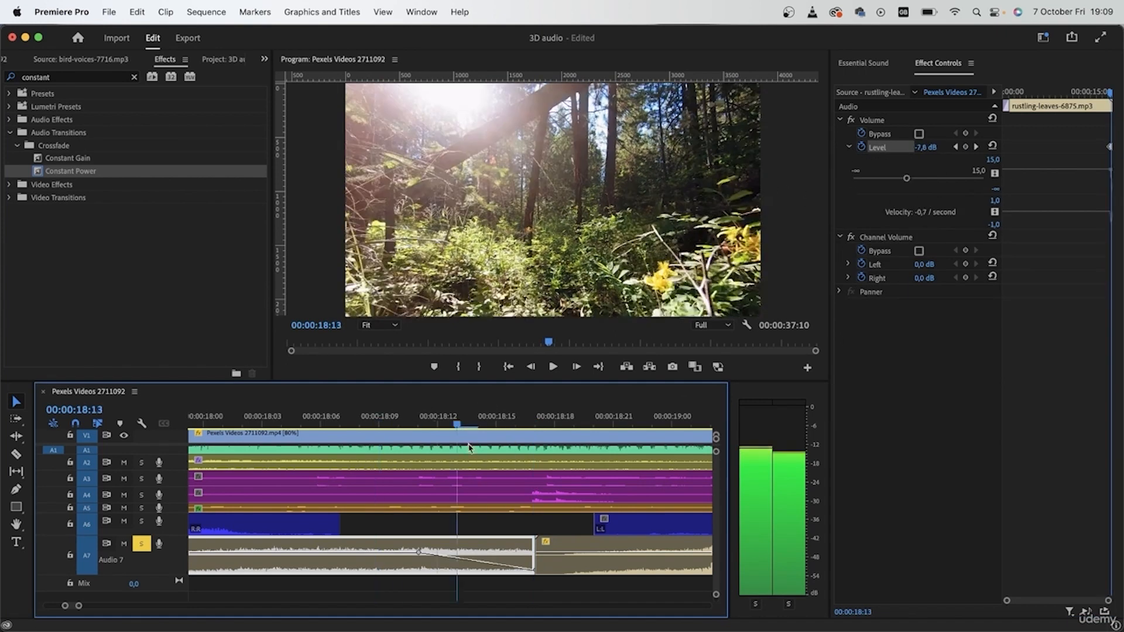
pyautogui.moveTo(601, 478); pyautogui.dragTo(309, 466)
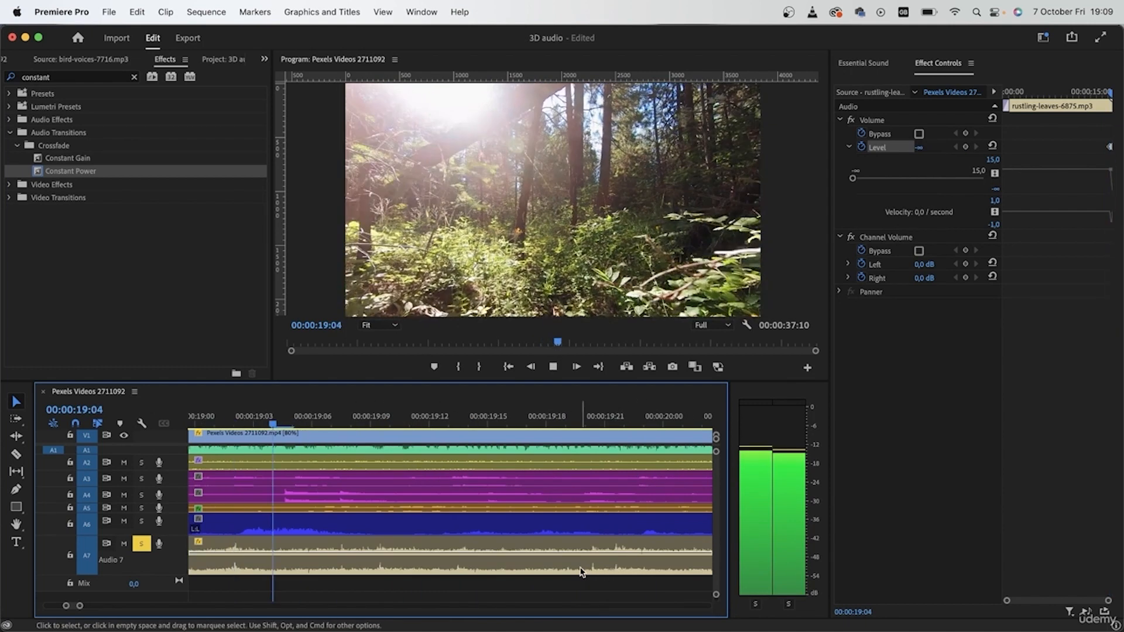
pyautogui.press('space')
pyautogui.scroll(-5, 381, 578)
pyautogui.scroll(5, 381, 578)
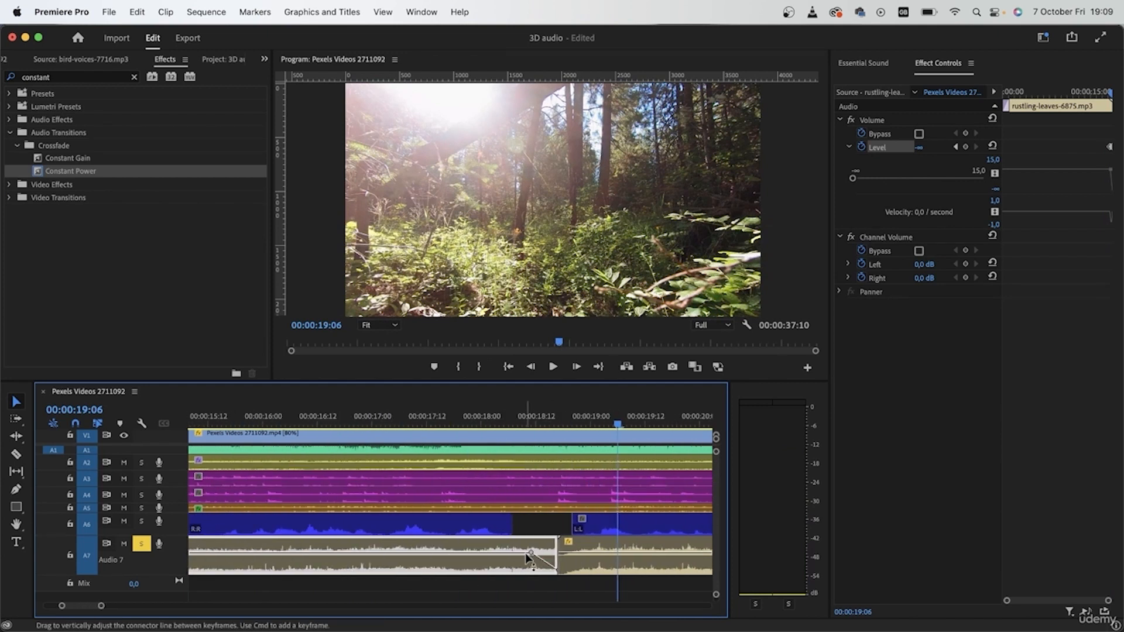
# Start the first rustling-leaves clip's fade-out earlier by adding a Level keyframe at 00:00:18:00 and removing the one at 00:00:18:11
pyautogui.click(482, 419)
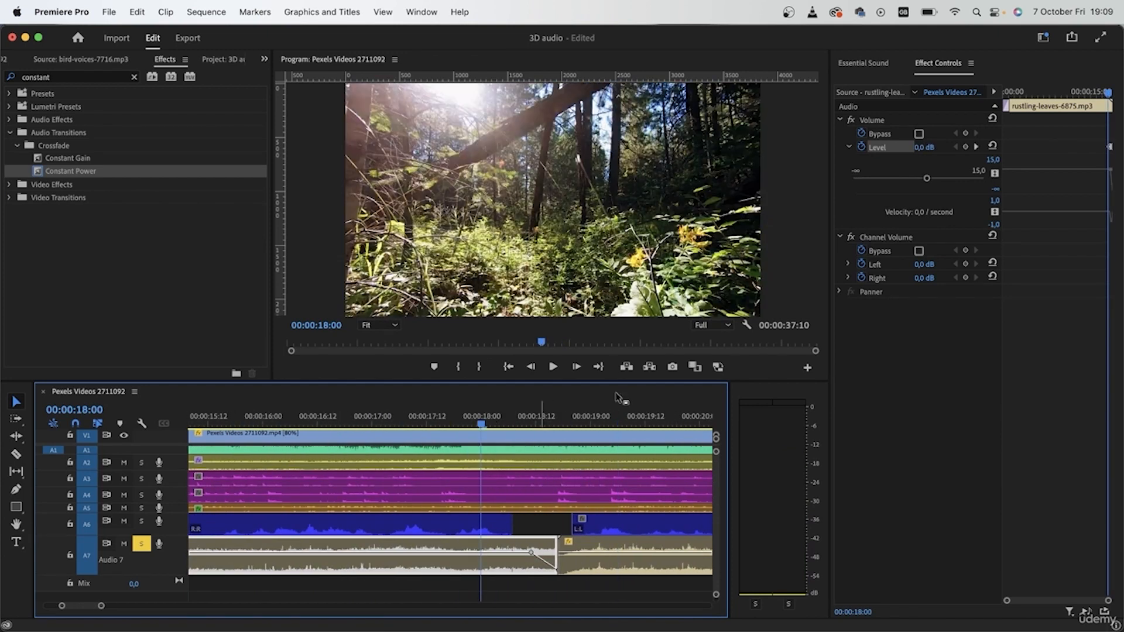
pyautogui.click(965, 147)
pyautogui.click(533, 554)
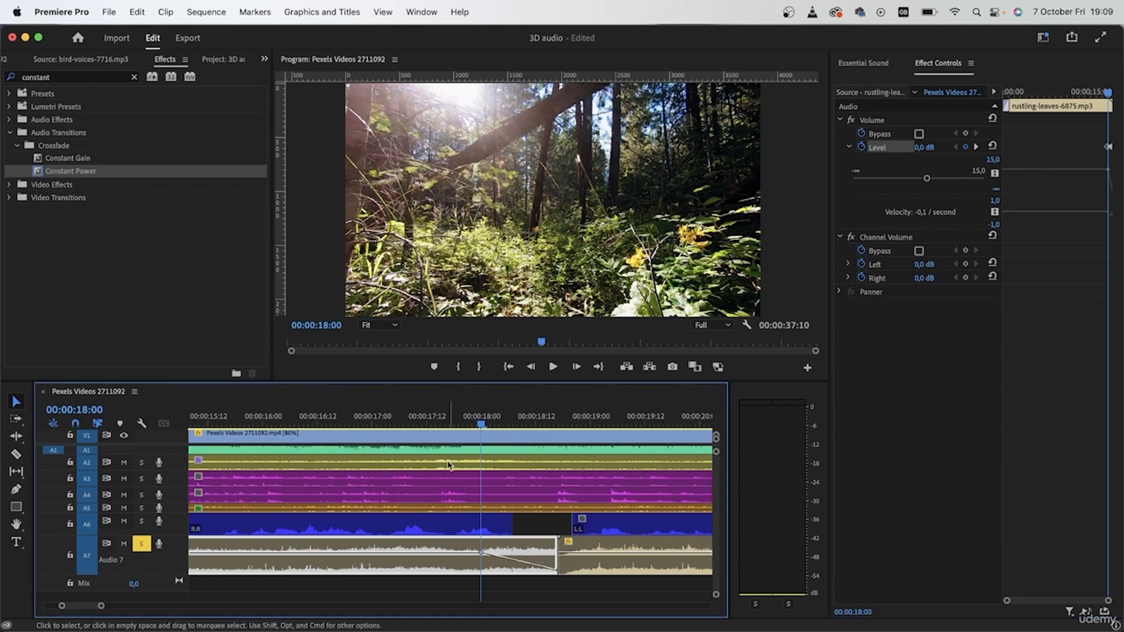
# Play the lengthened fade-out of the first rustling-leaves clip into the second clip
pyautogui.click(446, 427)
pyautogui.press('space')
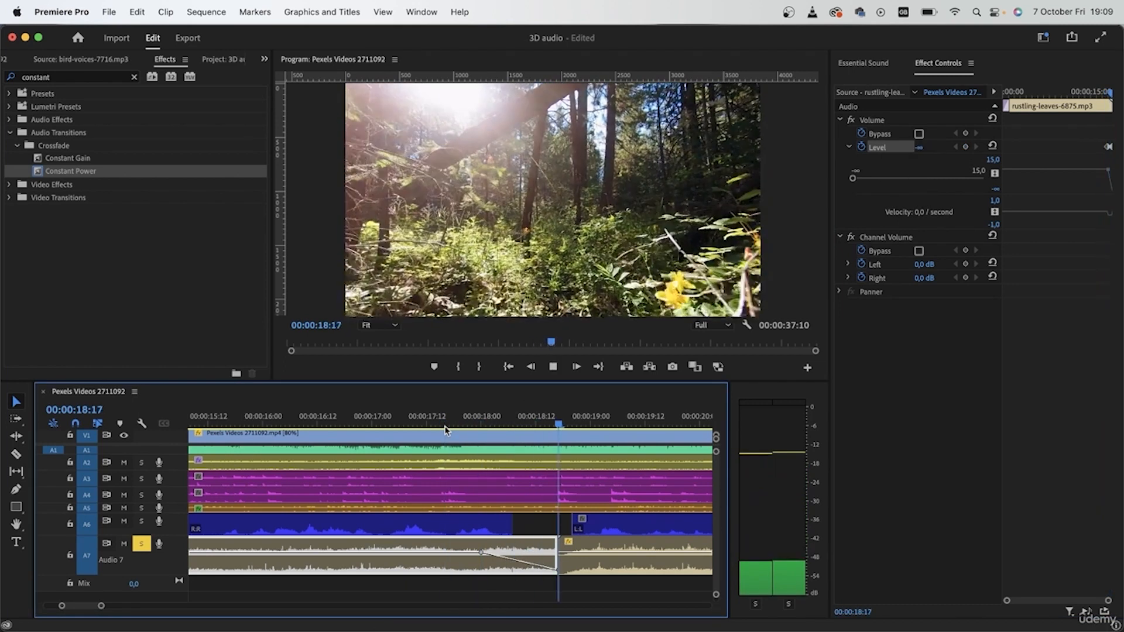
pyautogui.hscroll(3, 501, 527)
pyautogui.press('space')
# Fade in the second rustling-leaves clip with Level keyframes: minus infinity at its start and 0 dB at 00:00:19:04
pyautogui.moveTo(462, 420); pyautogui.dragTo(473, 423)
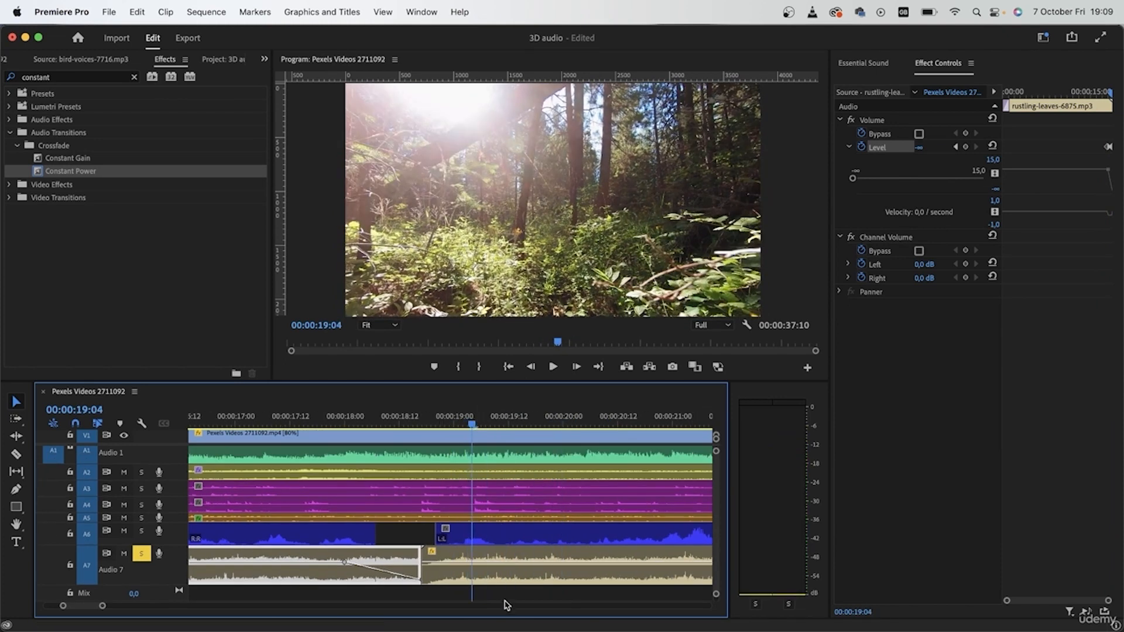
pyautogui.click(462, 568)
pyautogui.click(964, 147)
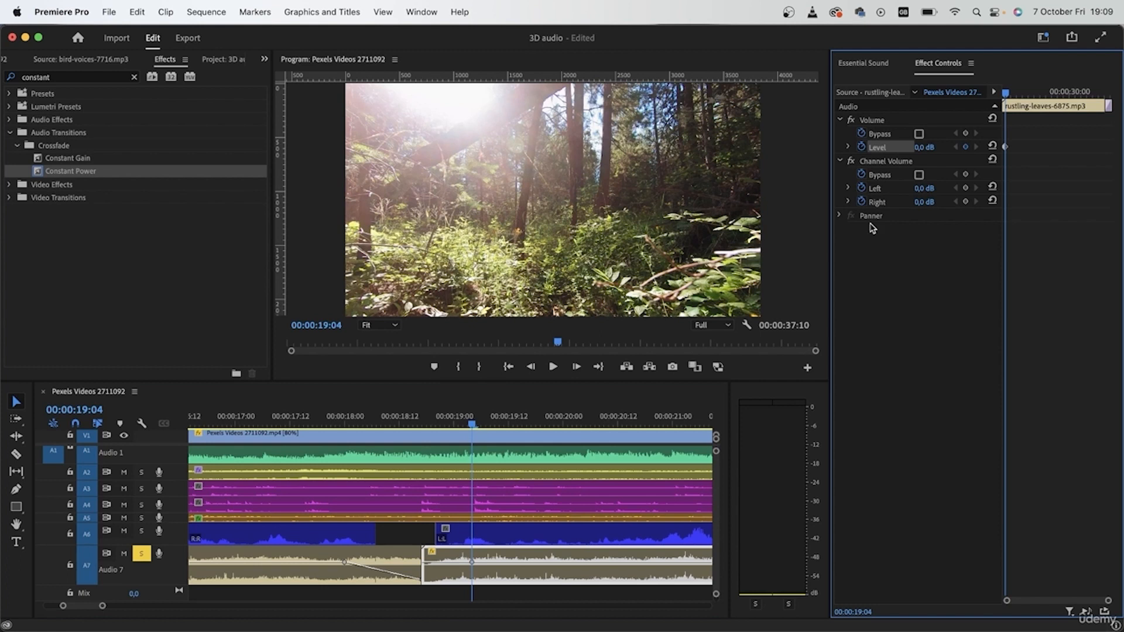
pyautogui.moveTo(476, 423); pyautogui.dragTo(424, 424)
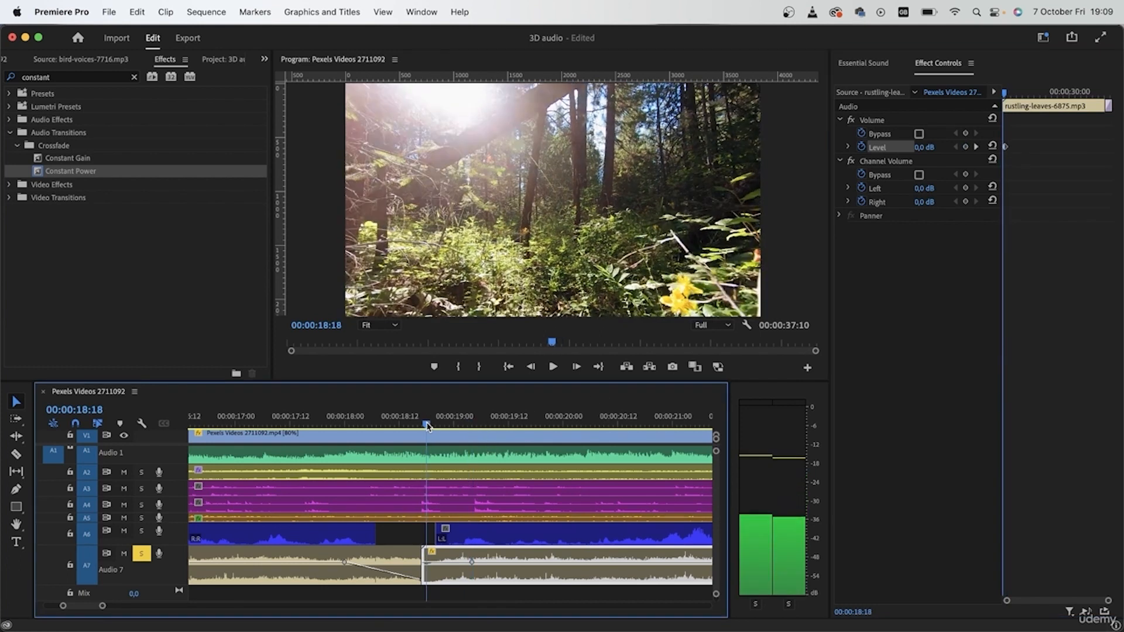
pyautogui.click(966, 148)
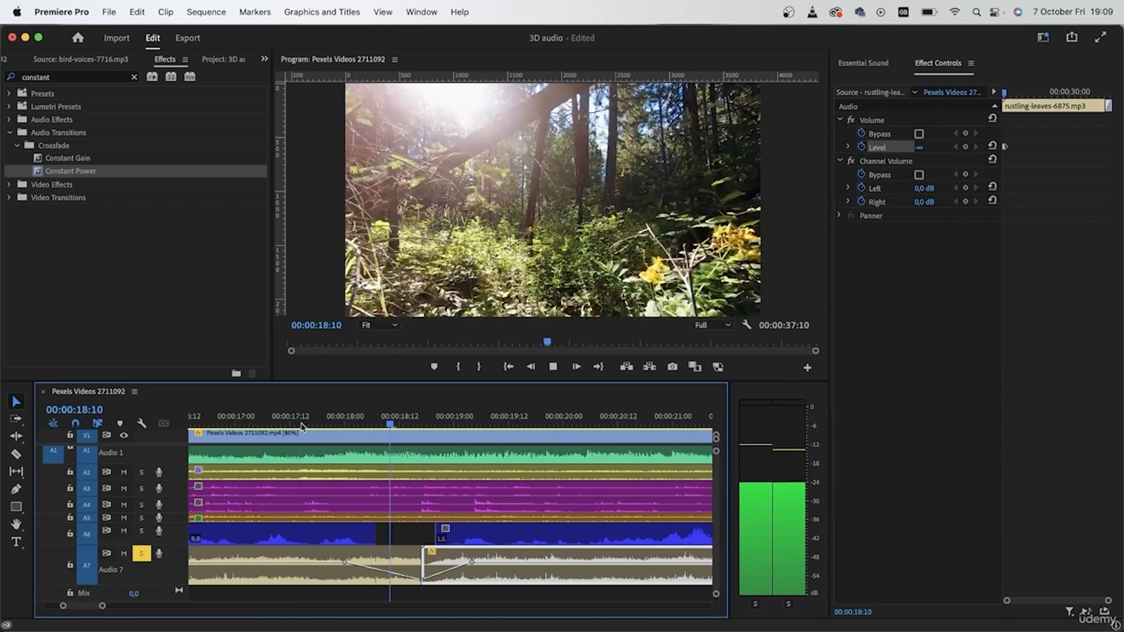
# Cut the second rustling-leaves clip at about 00:00:25:00 near the video's end and delete the excess part
pyautogui.scroll(-3, 402, 525)
pyautogui.scroll(-4, 402, 525)
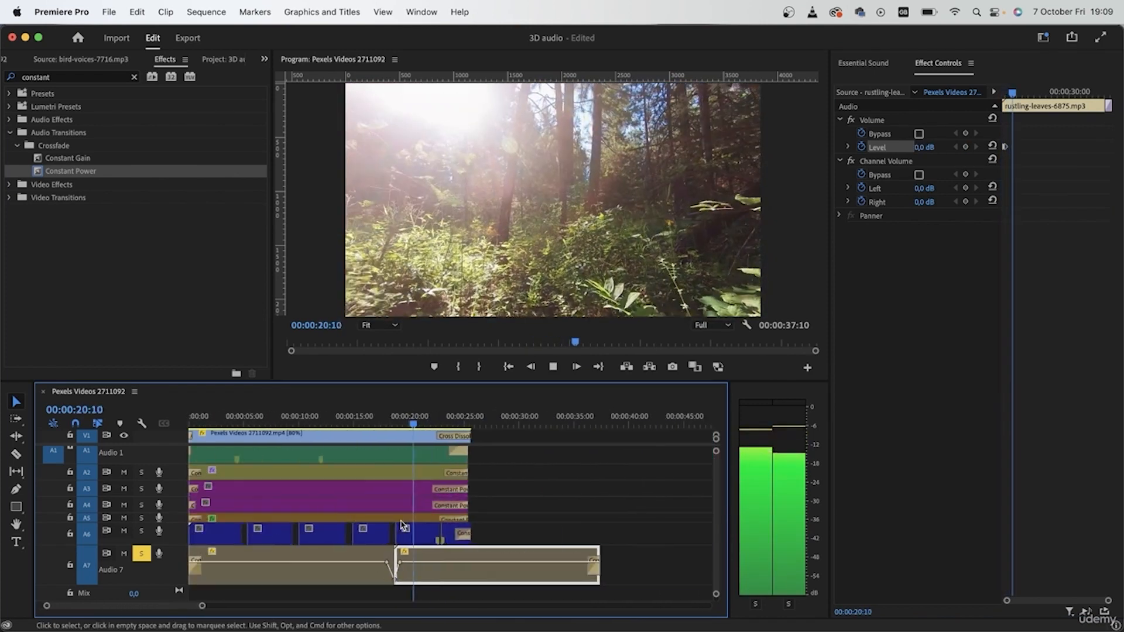
pyautogui.press('c')
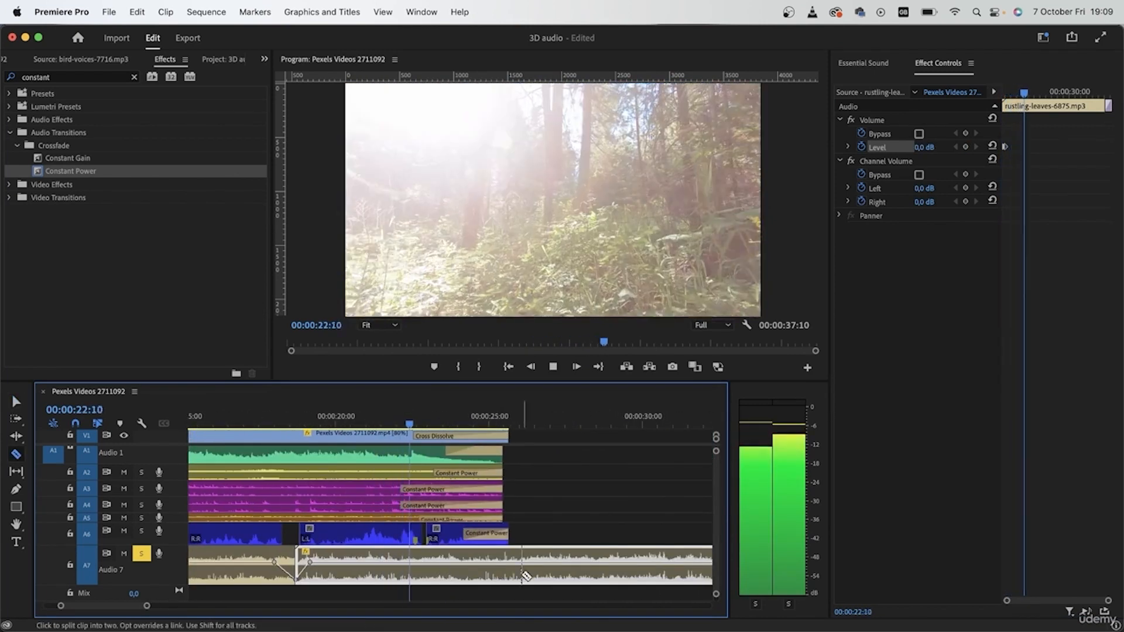
pyautogui.click(491, 574)
pyautogui.press('v')
pyautogui.click(512, 577)
pyautogui.press('space')
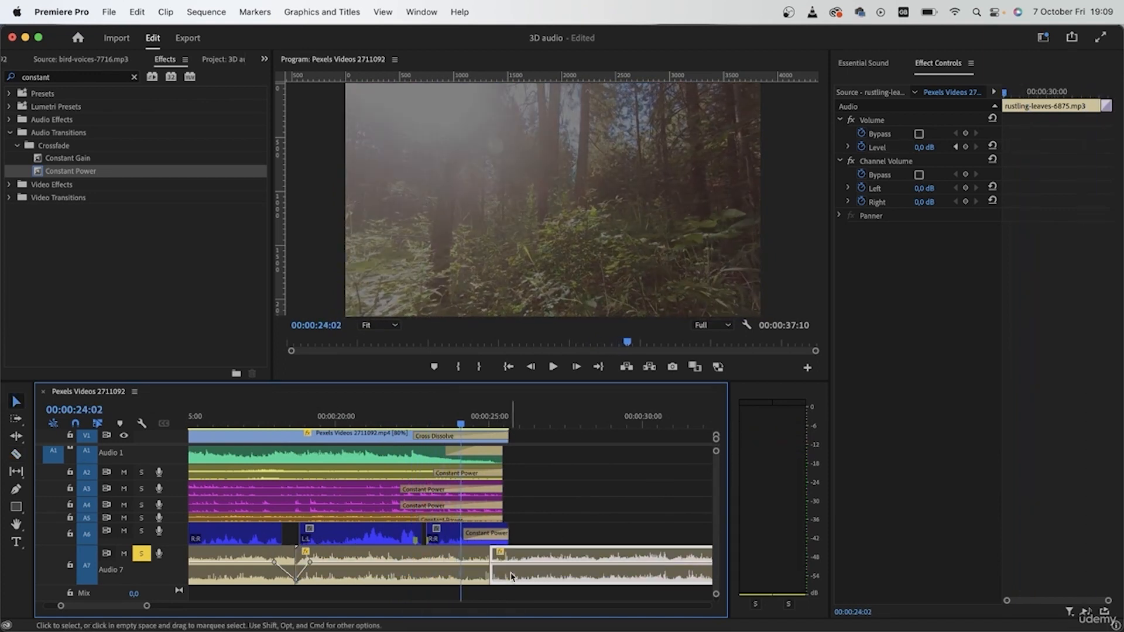
pyautogui.press('Delete')
# Add a Constant Power fade-out to the trimmed rustling-leaves clip, extend it to 00:00:01:09 and play the ending
pyautogui.click(389, 564)
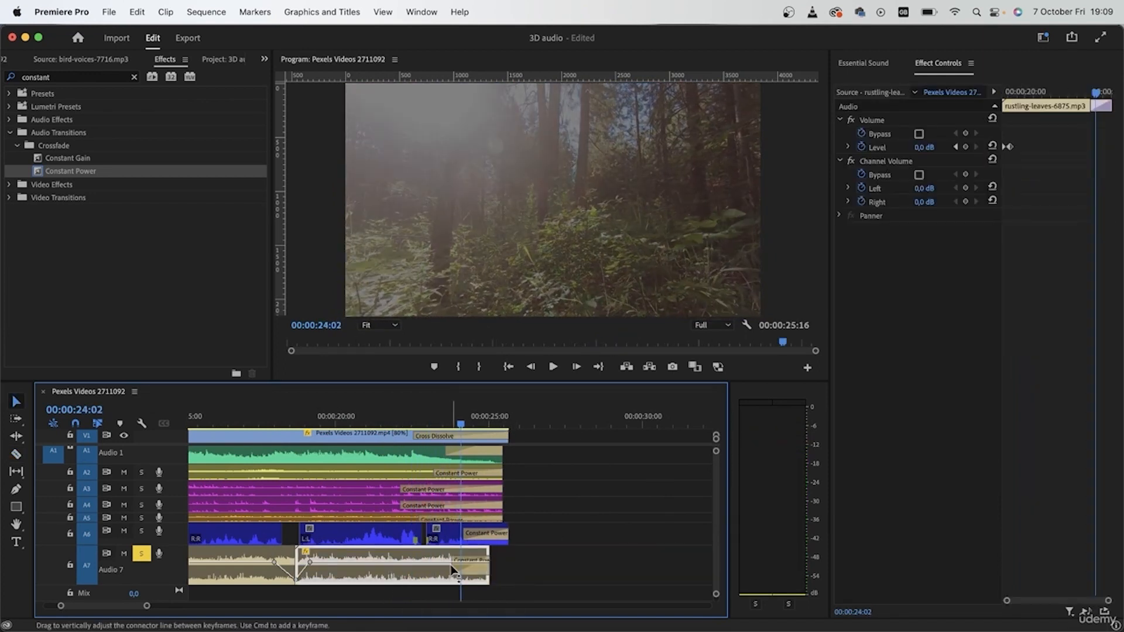
pyautogui.moveTo(457, 569)
pyautogui.mouseDown()
pyautogui.moveTo(471, 569)
pyautogui.moveTo(452, 569)
pyautogui.mouseUp()
pyautogui.press('space')
pyautogui.press('space')
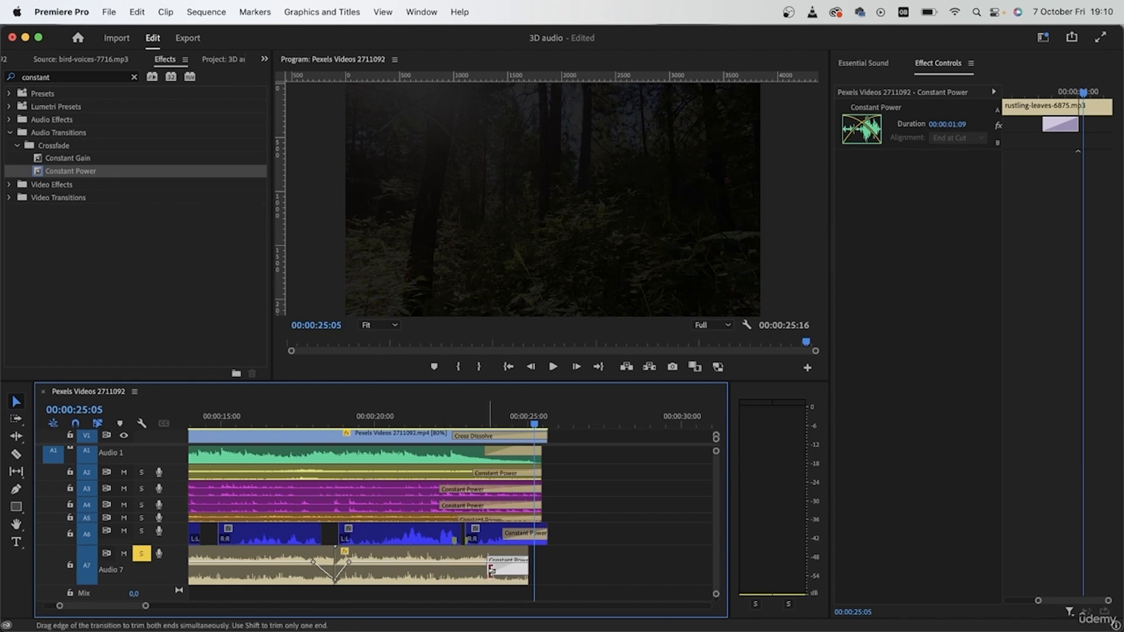
# Turn off solo on Audio 7 and widen the Program monitor and timeline, with the playhead at the sequence start
pyautogui.hscroll(-10, 449, 572)
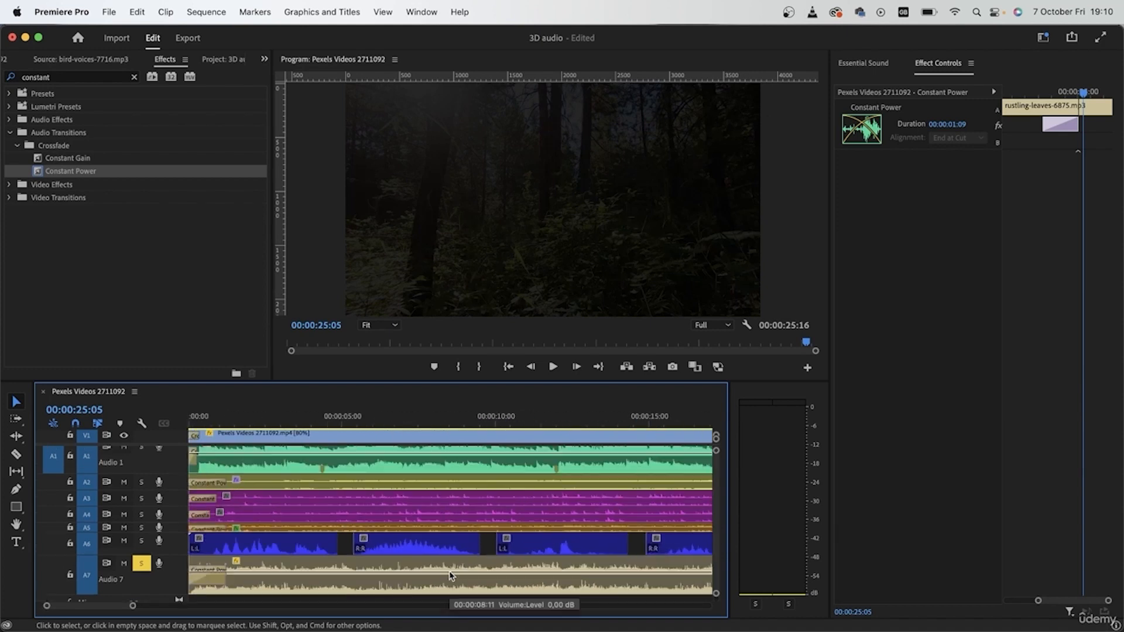
pyautogui.click(216, 547)
pyautogui.scroll(1, 216, 553)
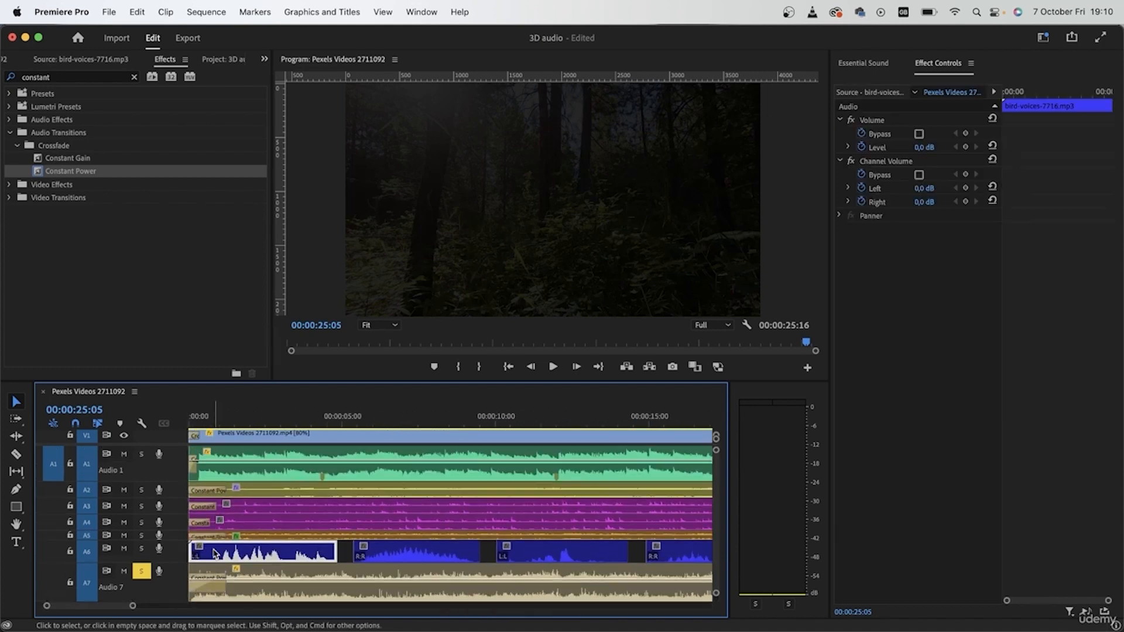
pyautogui.press('Home')
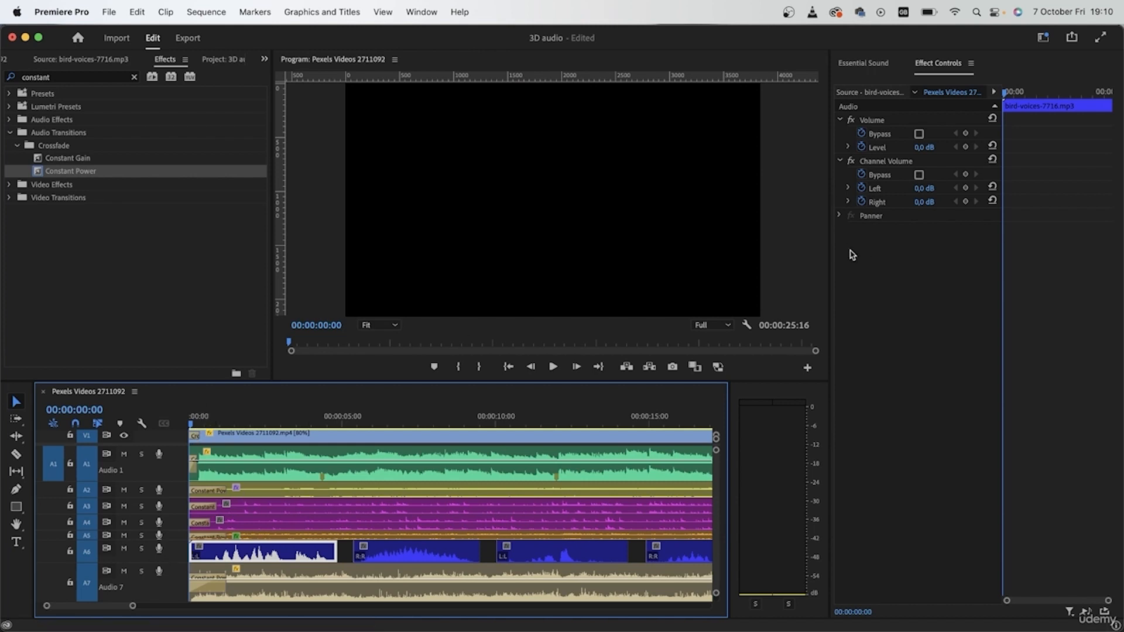
pyautogui.moveTo(830, 242); pyautogui.dragTo(966, 242)
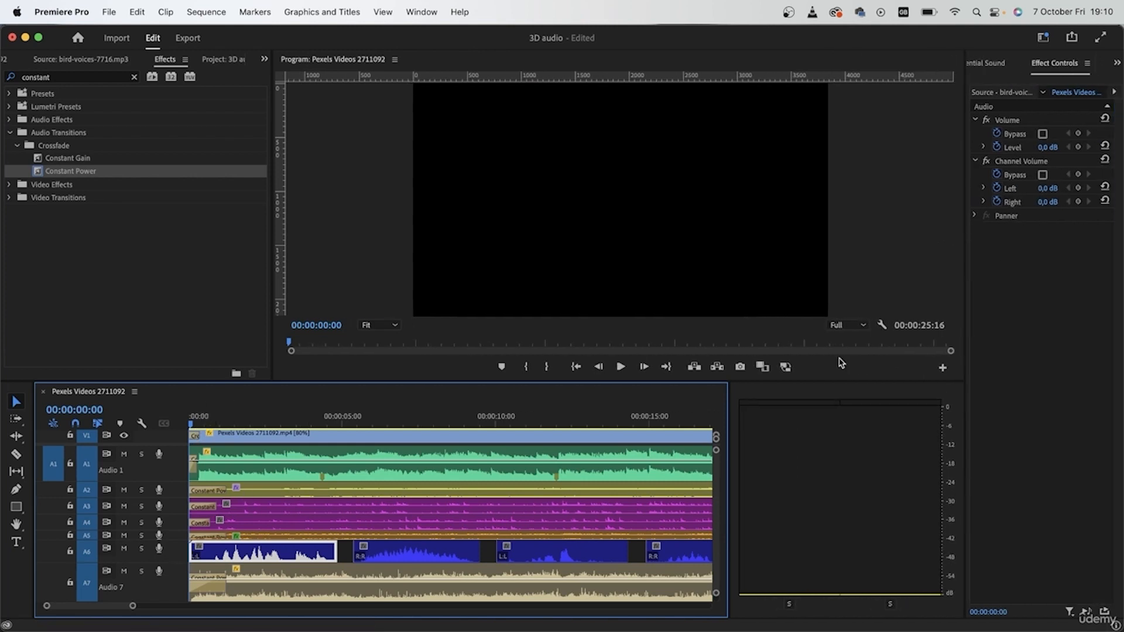
pyautogui.moveTo(730, 460); pyautogui.dragTo(863, 461)
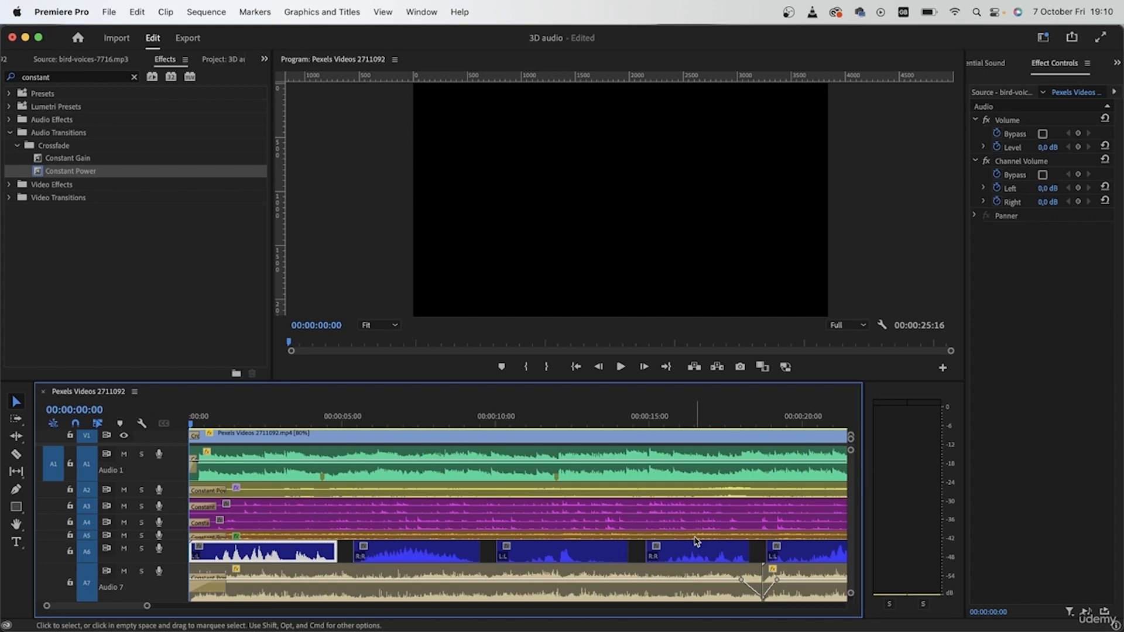
# Play the whole sequence with all audio tracks from start to end
pyautogui.press('space')
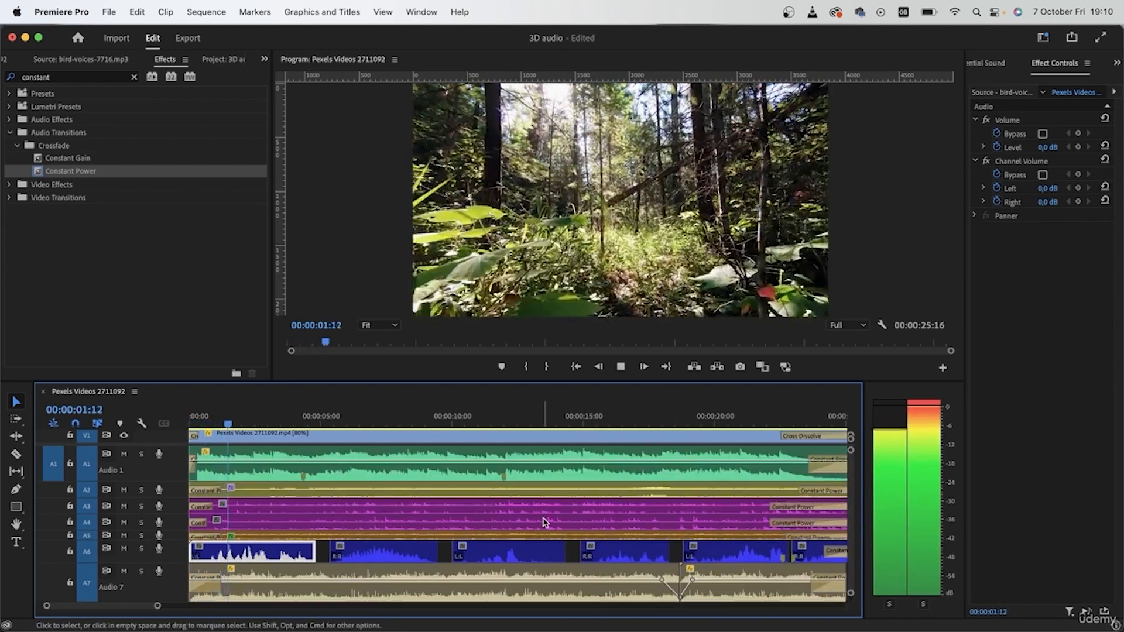
pyautogui.press('\\')
pyautogui.click(559, 545)
pyautogui.moveTo(229, 606); pyautogui.dragTo(189, 606)
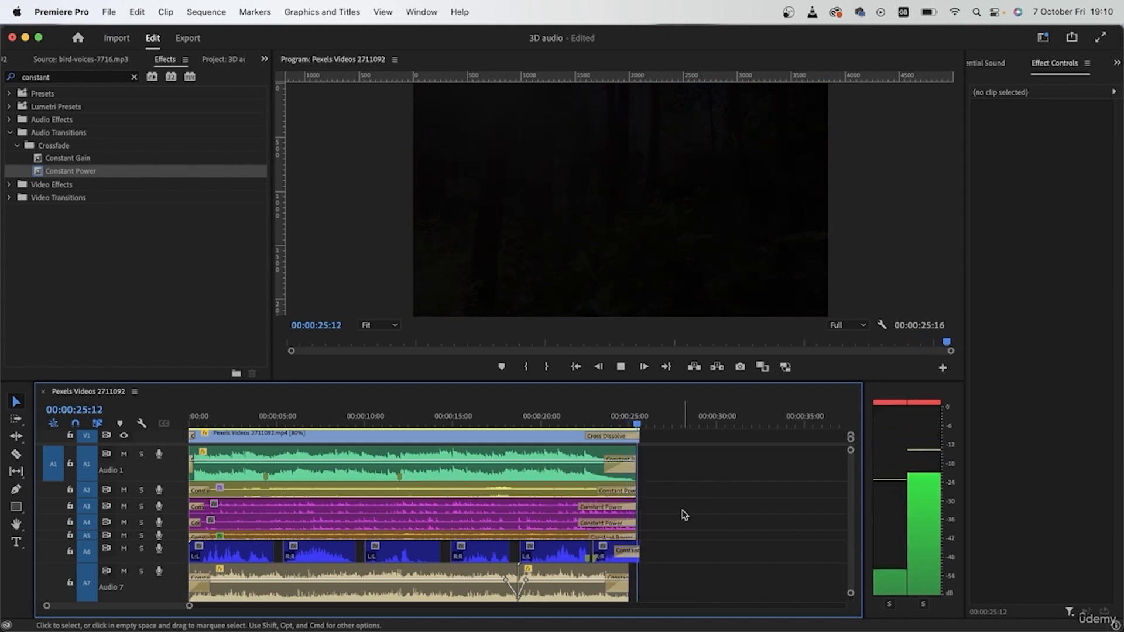
# Delete the last short bird-voices clip on Audio 6 at the end of the sequence
pyautogui.click(609, 559)
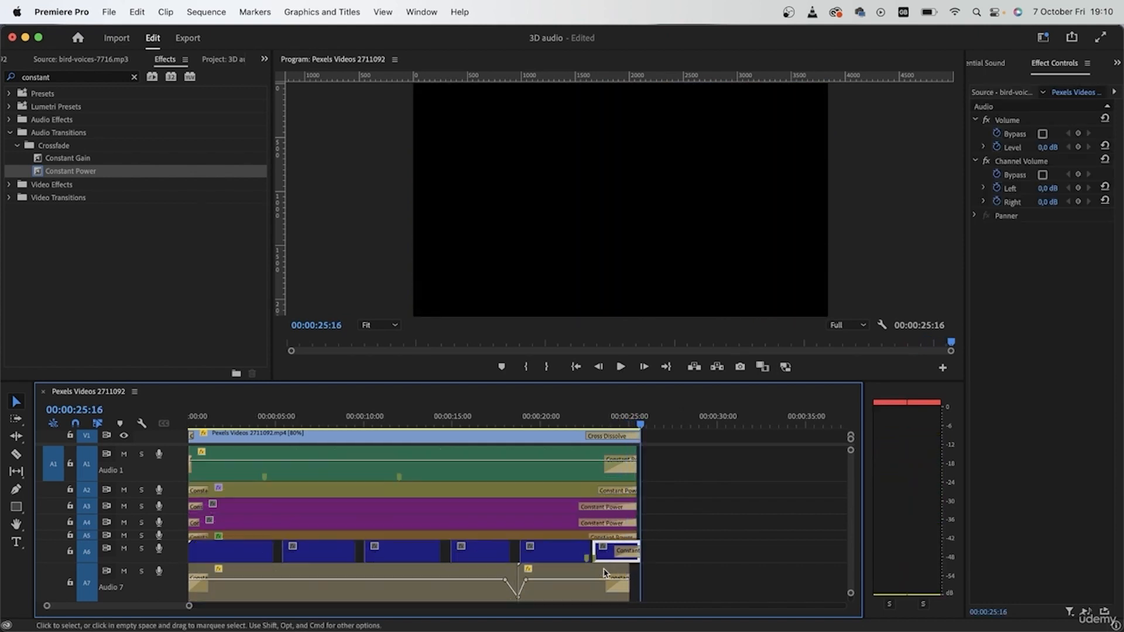
pyautogui.scroll(5, 606, 559)
pyautogui.press('Delete')
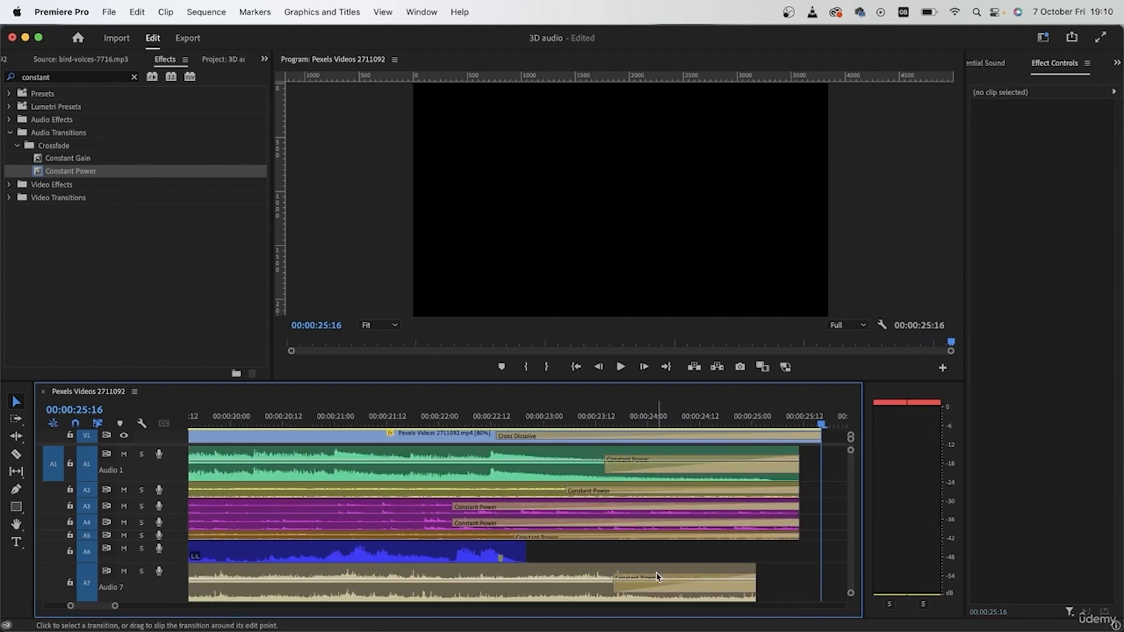
# Apply Constant Power to the final remaining bird-voices clip on Audio 6, keeping only the fade-out at its end
pyautogui.click(484, 550)
pyautogui.press('super+shift+d')
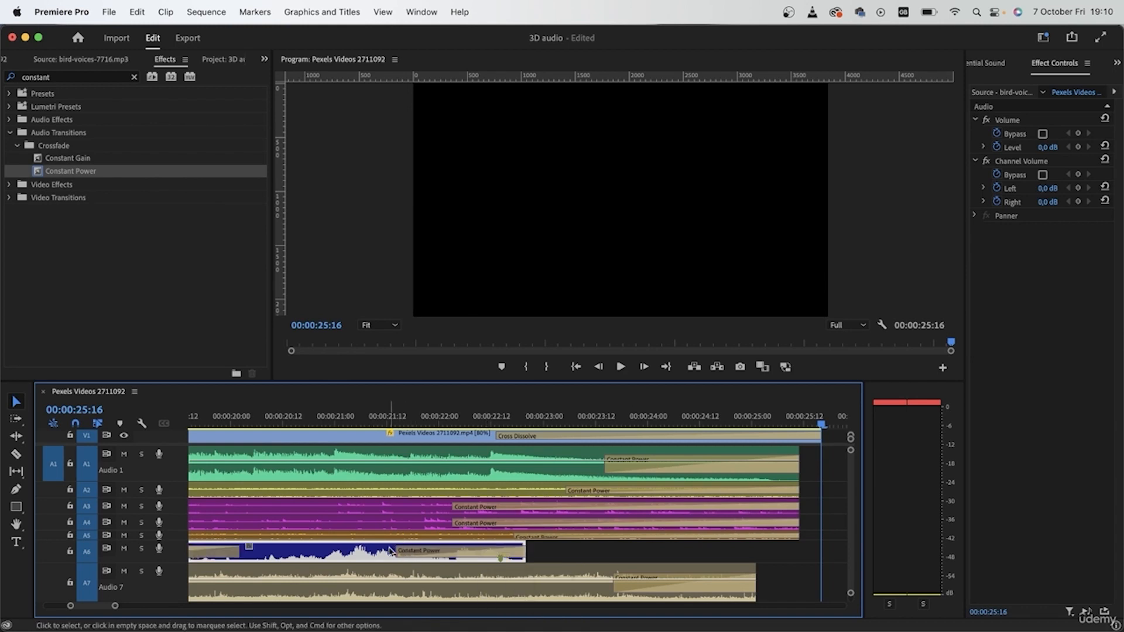
pyautogui.click(427, 551)
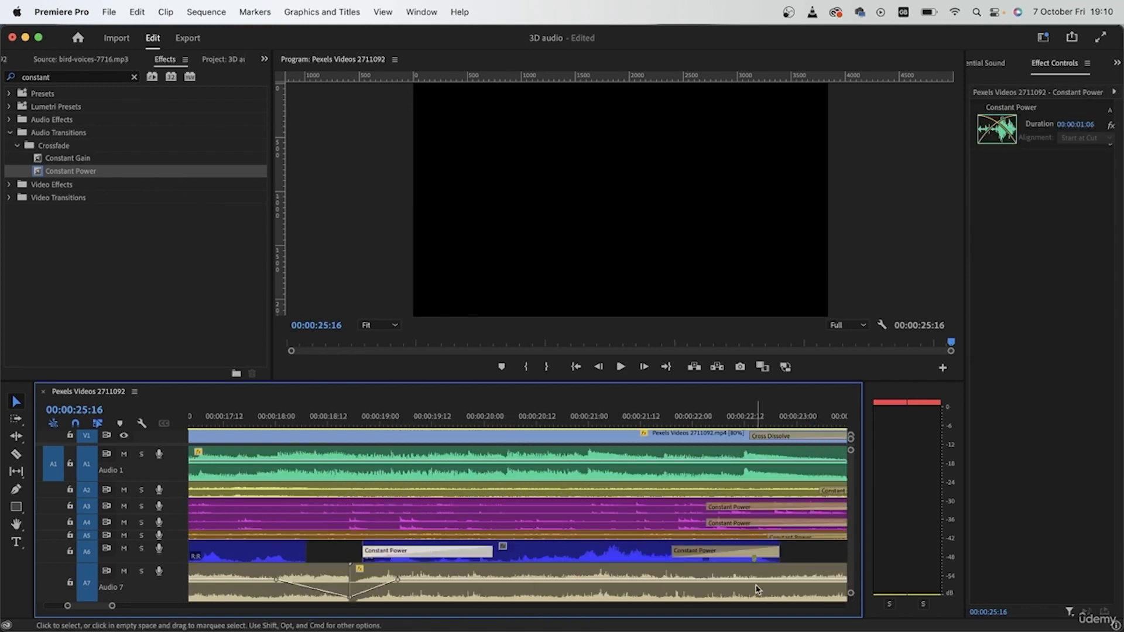
pyautogui.press('Delete')
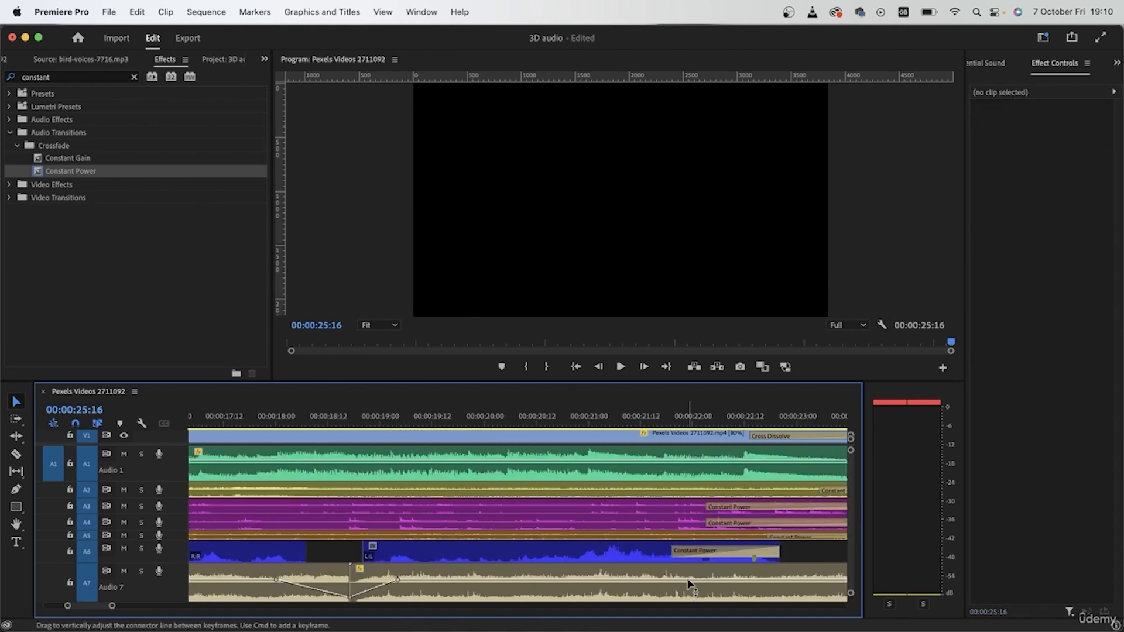
pyautogui.press('\\')
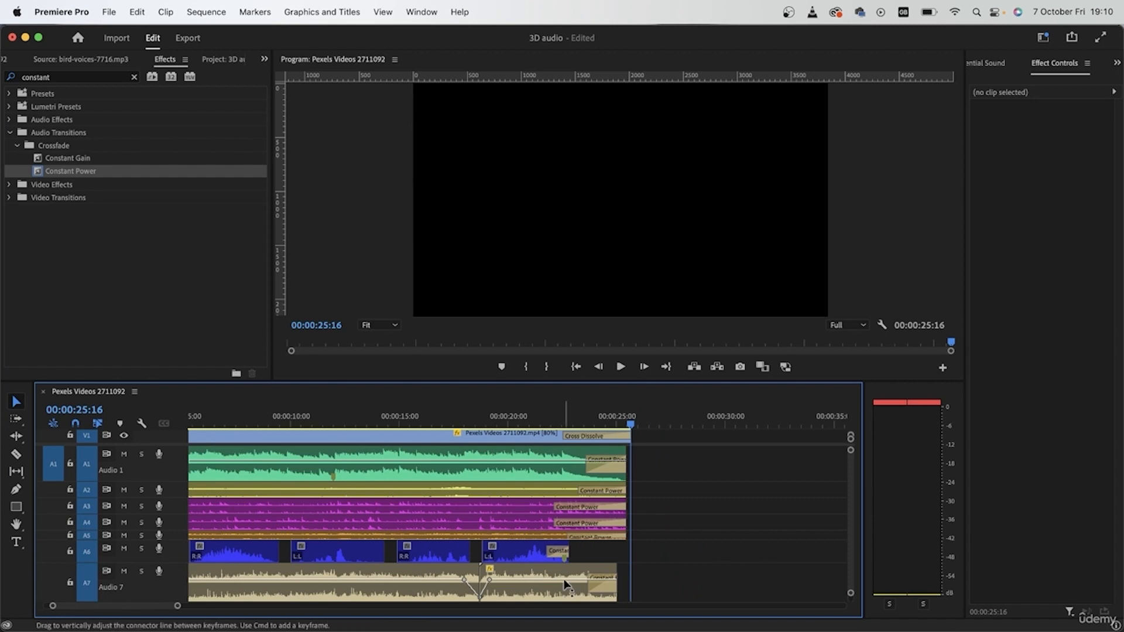
pyautogui.click(518, 557)
pyautogui.click(755, 529)
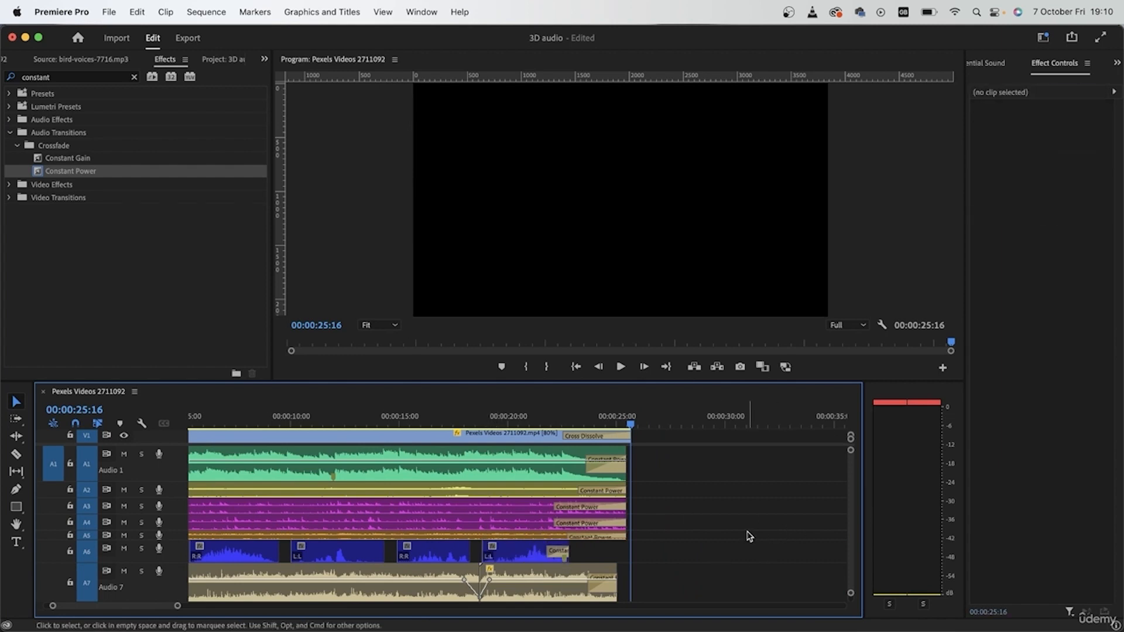
# Solo Audio 6 and return the playhead to the start of the sequence
pyautogui.press('\\')
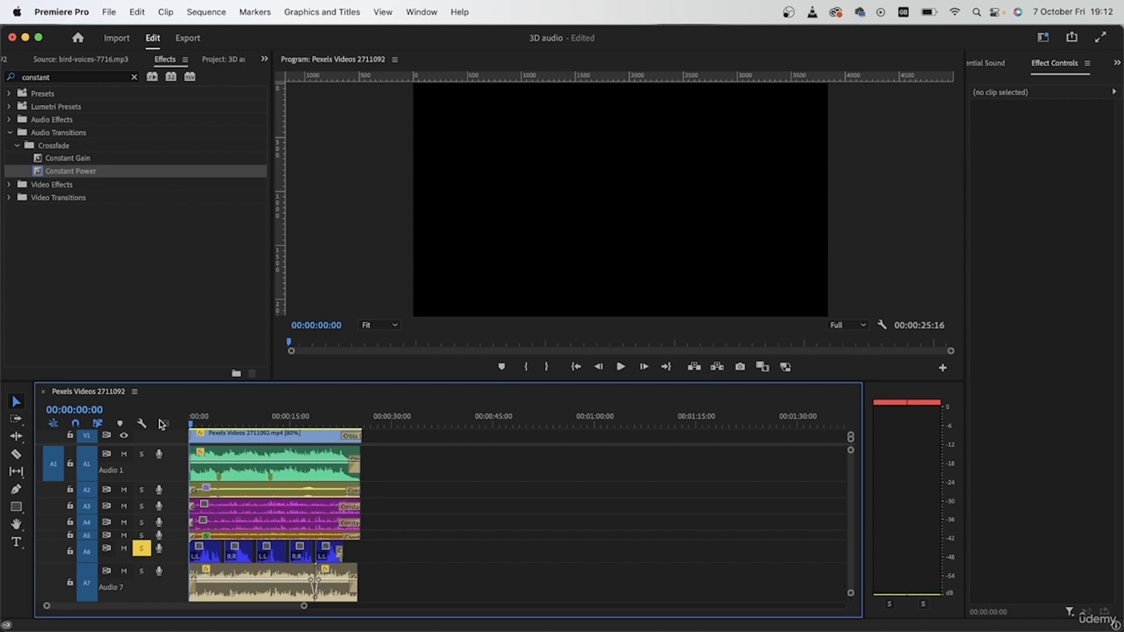
pyautogui.moveTo(463, 548); pyautogui.dragTo(361, 470)
pyautogui.press('=')
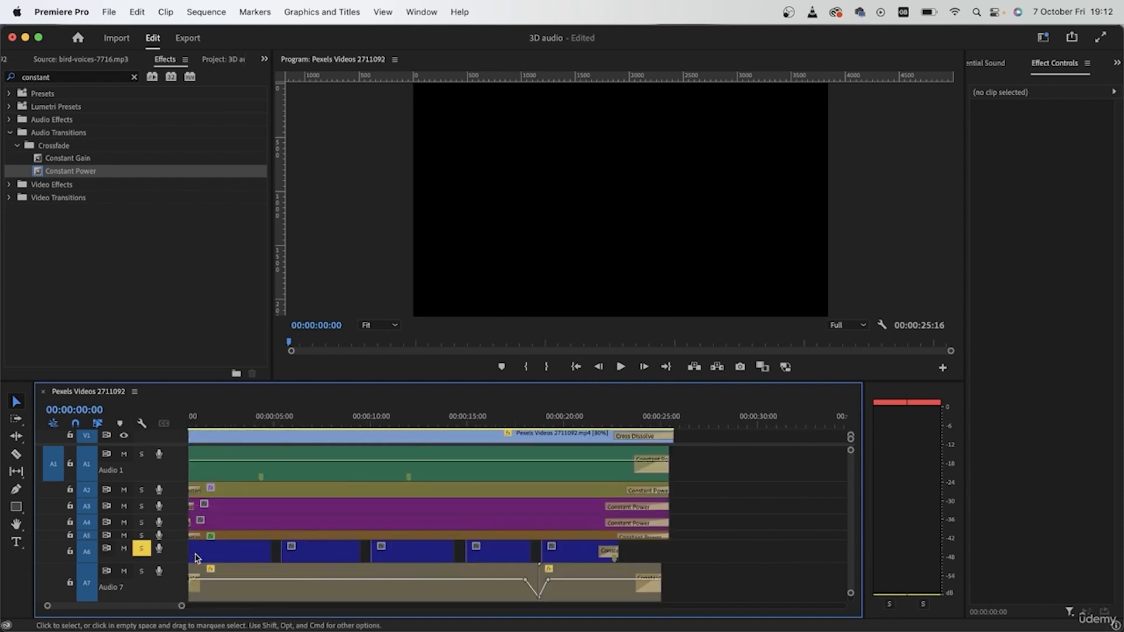
# Select the first bird-voices clip on Audio 6, zoom in on it, and widen Effect Controls to show its keyframe area
pyautogui.press('=')
pyautogui.click(222, 548)
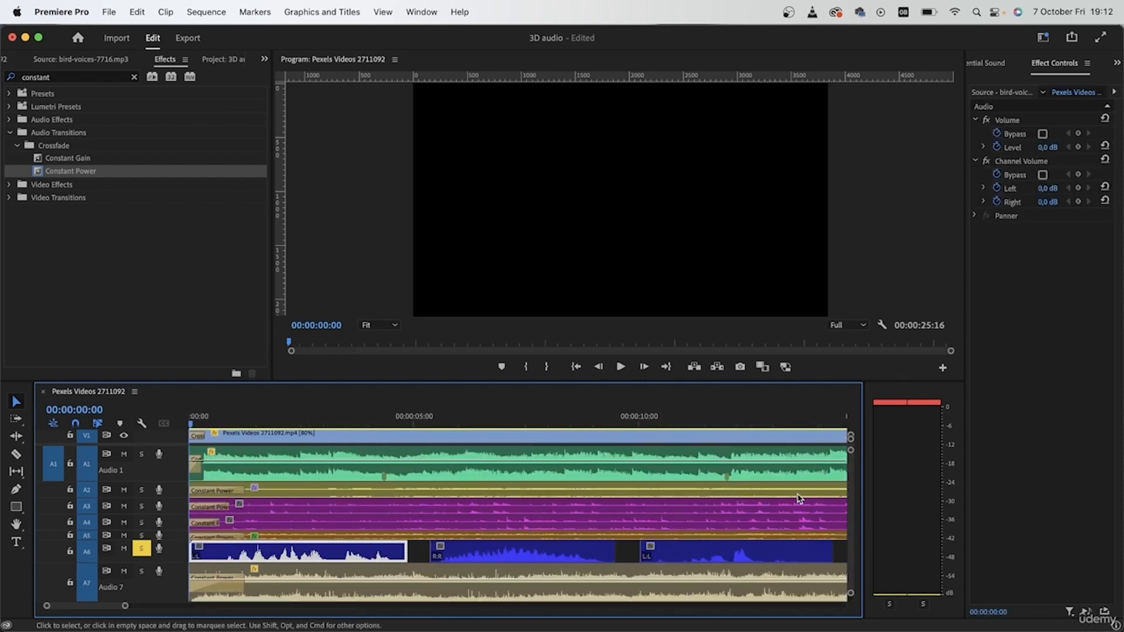
pyautogui.moveTo(966, 421); pyautogui.dragTo(751, 424)
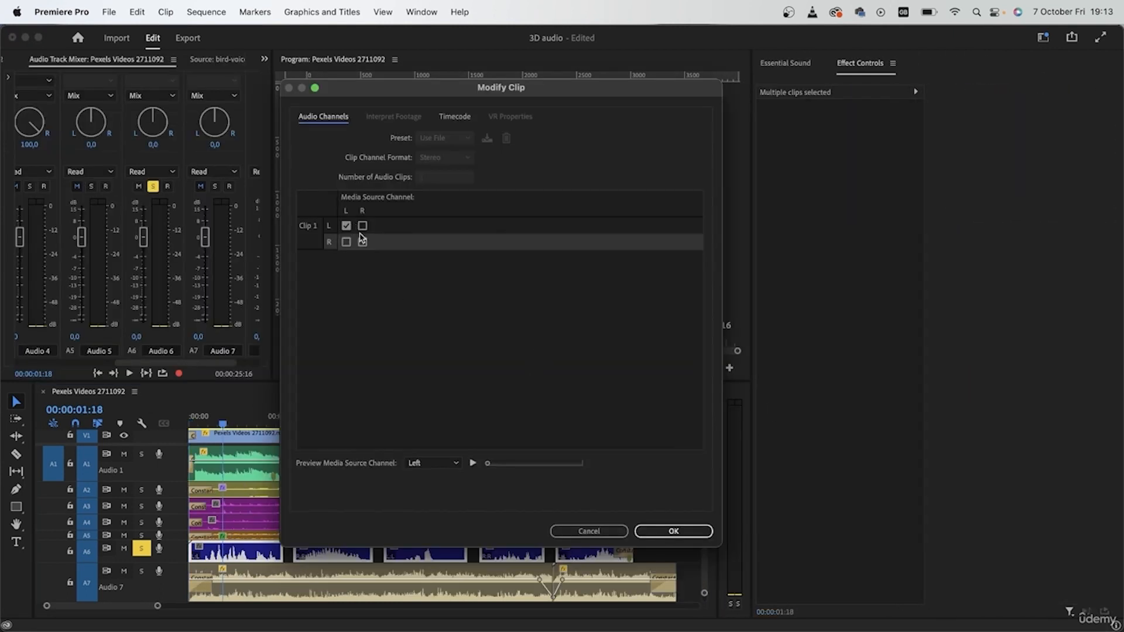
# Map the Audio 6 bird-voices clips to stereo, left source to L and right source to R, and play the start
pyautogui.click(363, 241)
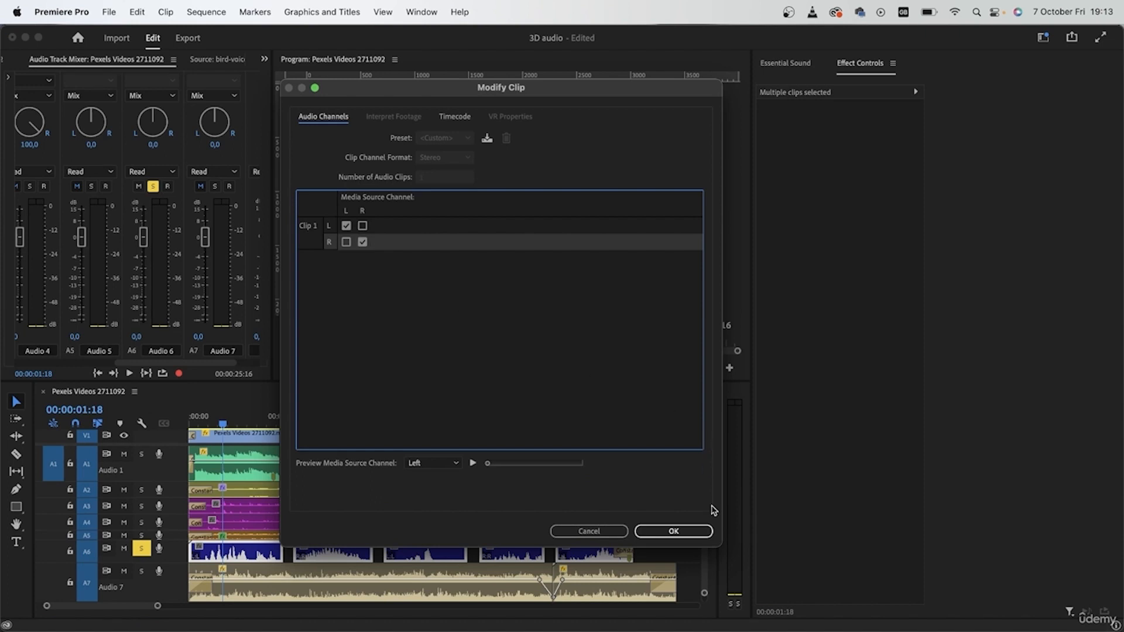
pyautogui.click(673, 531)
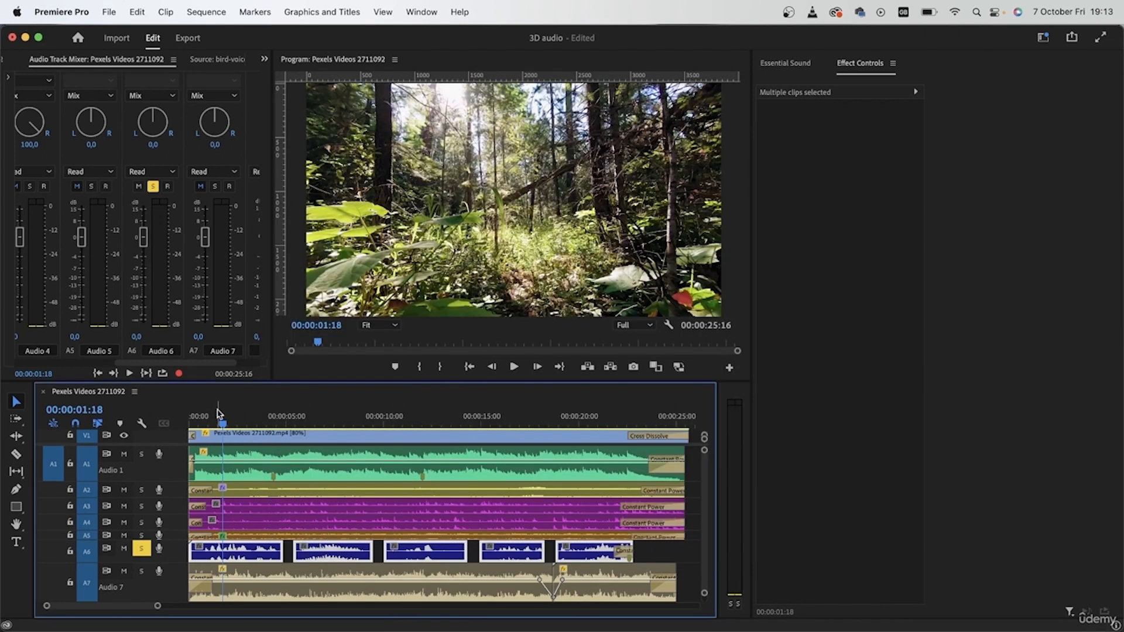
pyautogui.click(193, 416)
pyautogui.press('space')
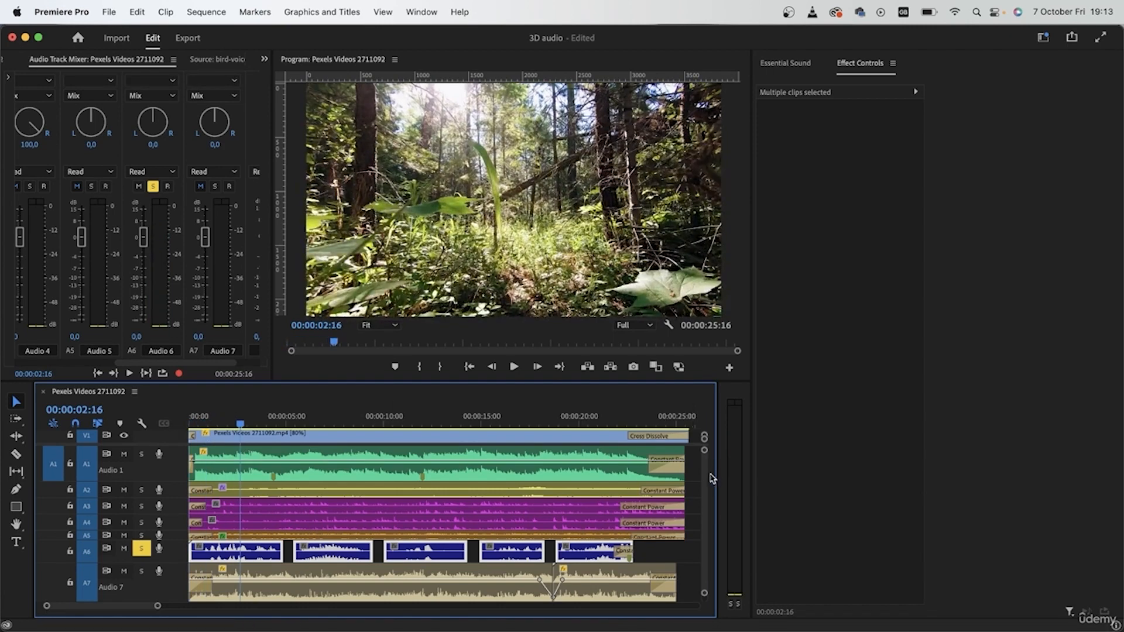
# At 00:00:01:01, set the first Audio 6 clip's Channel Volume to -17,4 dB left and 10,2 dB right
pyautogui.moveTo(238, 424); pyautogui.dragTo(209, 424)
pyautogui.click(669, 554)
pyautogui.click(228, 550)
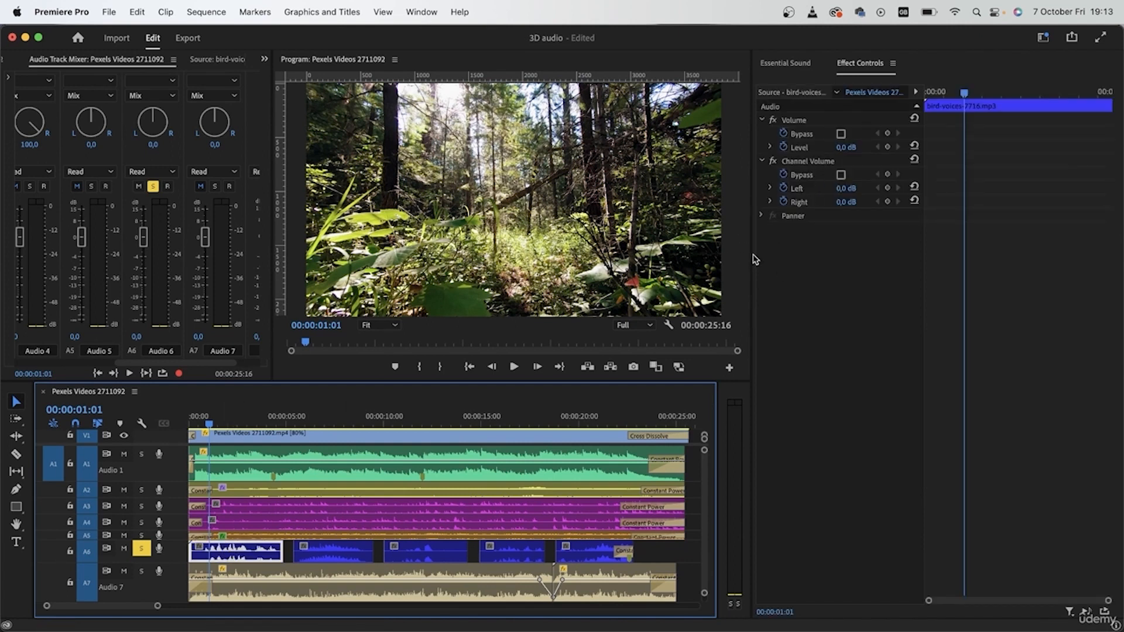
pyautogui.moveTo(751, 252); pyautogui.dragTo(727, 253)
pyautogui.moveTo(898, 279); pyautogui.dragTo(869, 279)
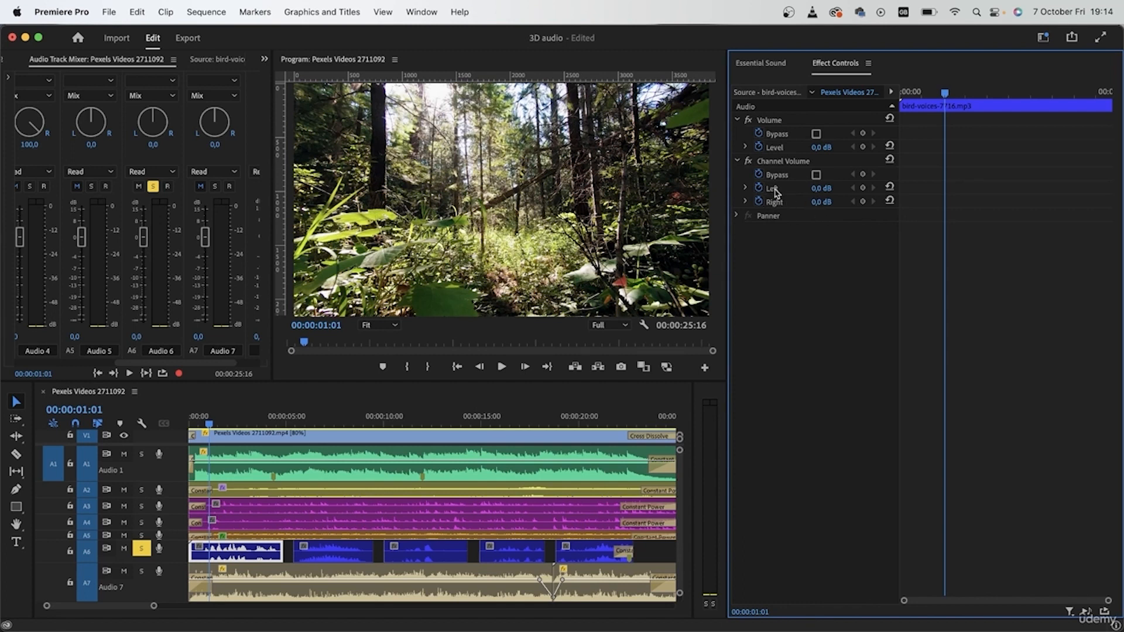
pyautogui.click(745, 188)
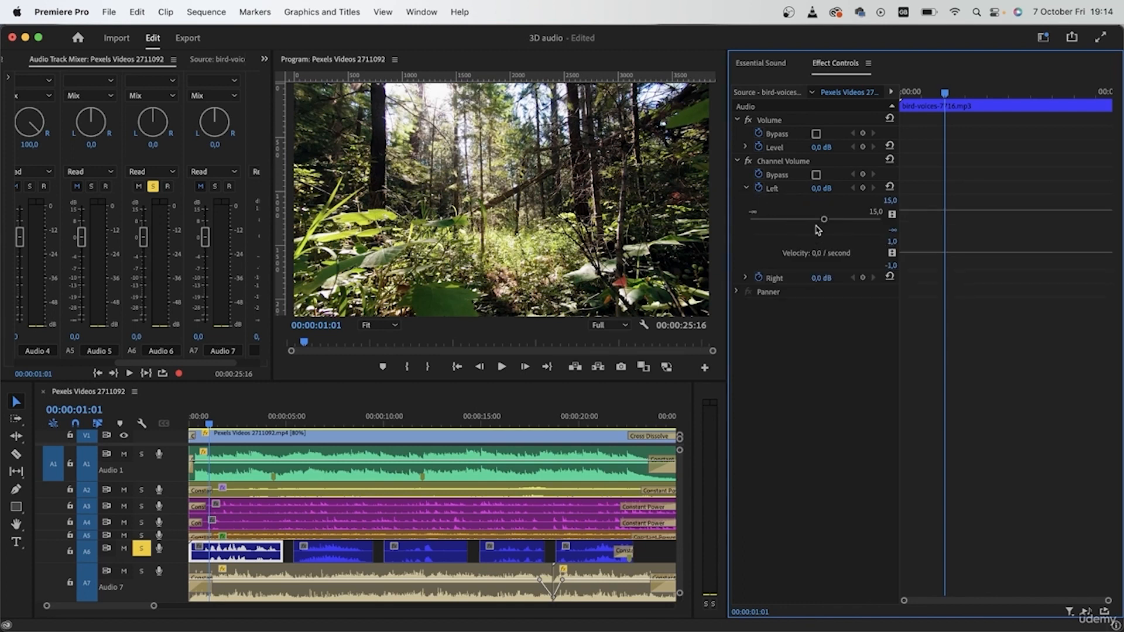
pyautogui.moveTo(824, 220); pyautogui.dragTo(793, 221)
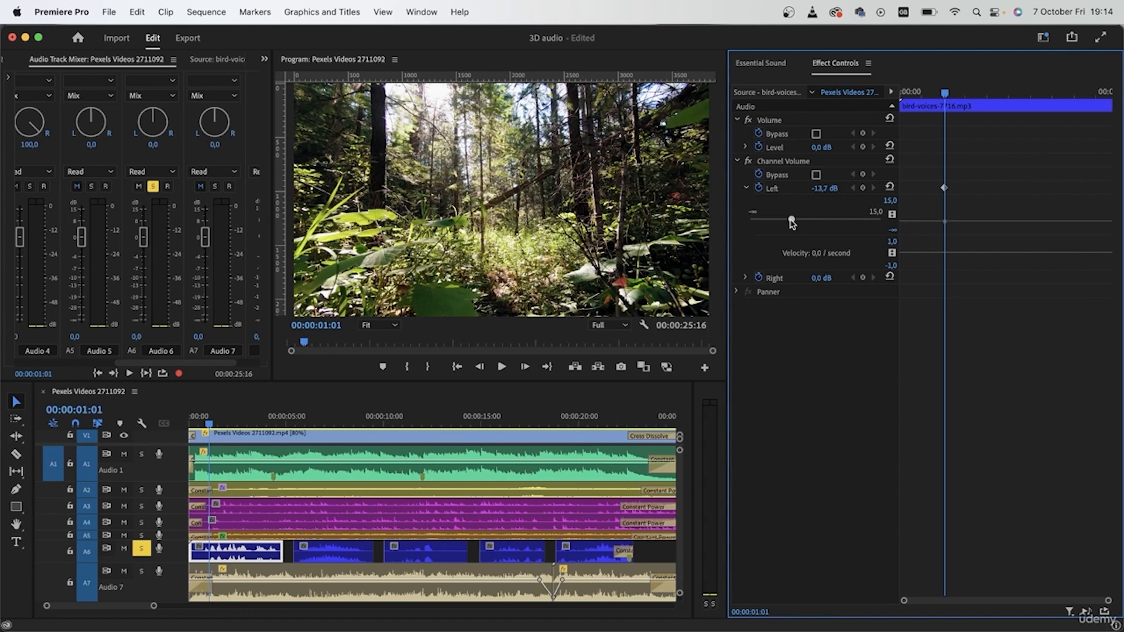
pyautogui.moveTo(791, 223); pyautogui.dragTo(786, 222)
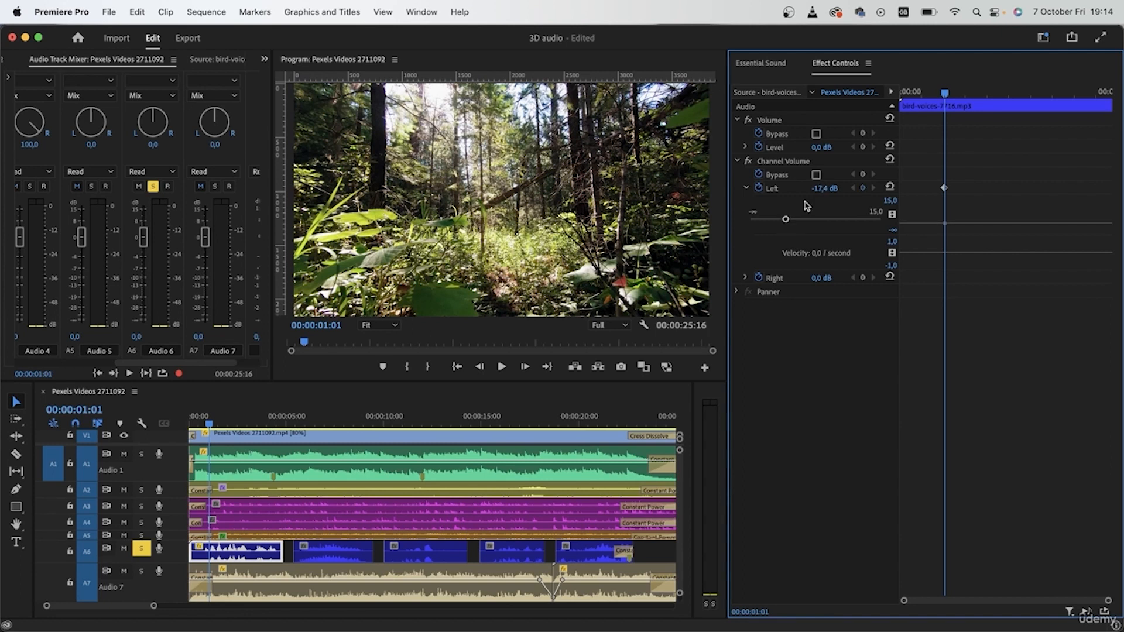
pyautogui.click(746, 278)
pyautogui.moveTo(823, 310); pyautogui.dragTo(858, 321)
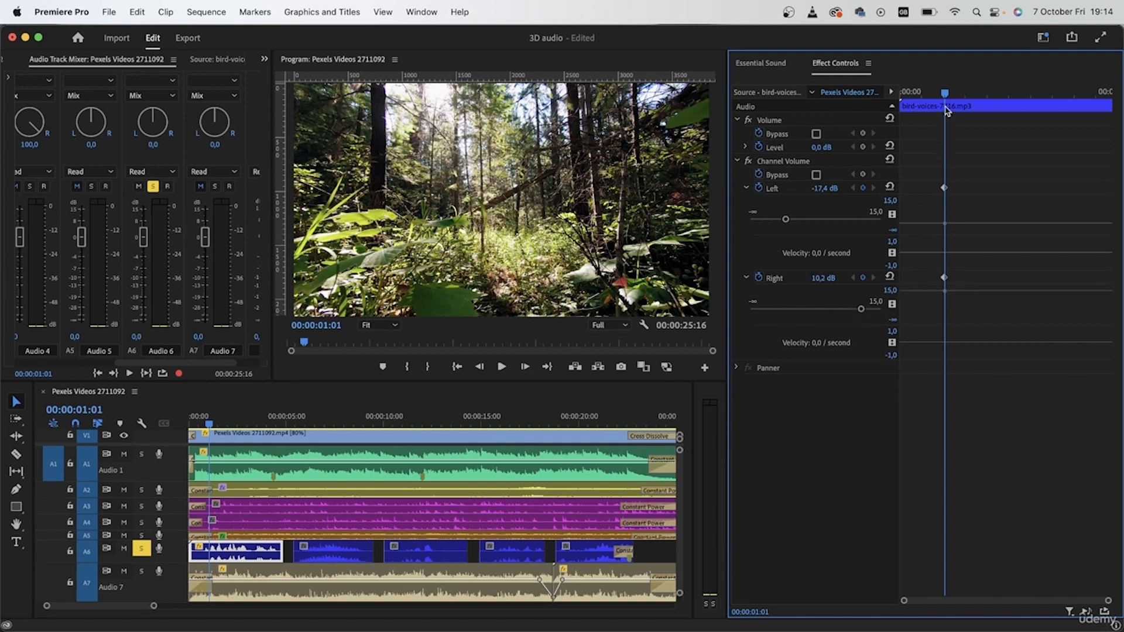
# Play the first bird-voices clip from the start of the sequence to check its left/right balance
pyautogui.press('Home')
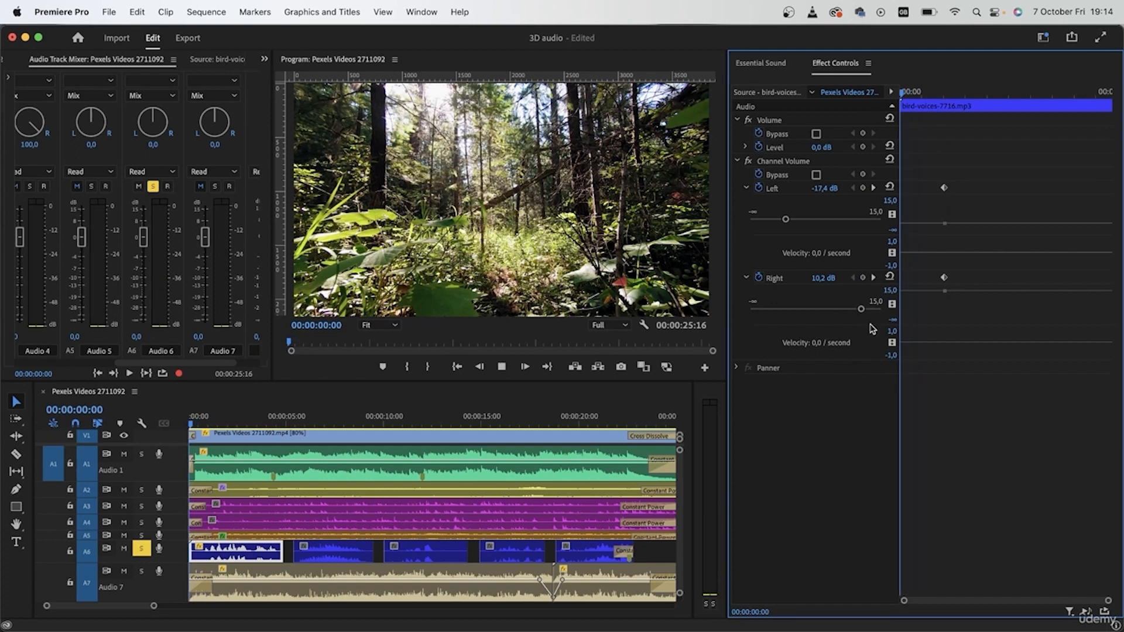
pyautogui.press('space')
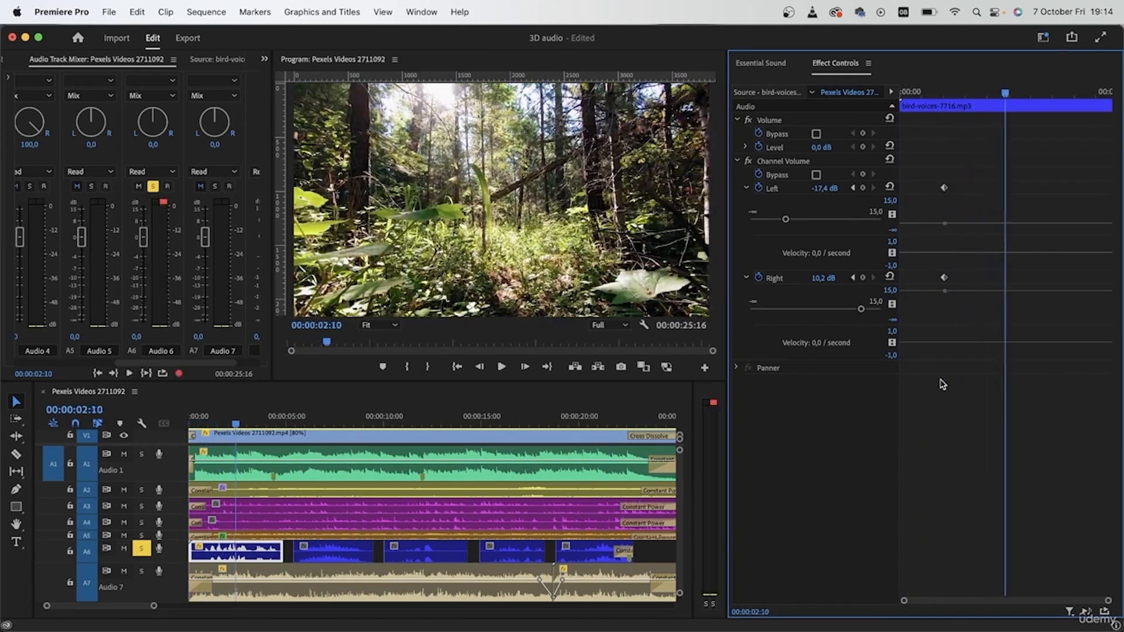
pyautogui.moveTo(1005, 93); pyautogui.dragTo(890, 190)
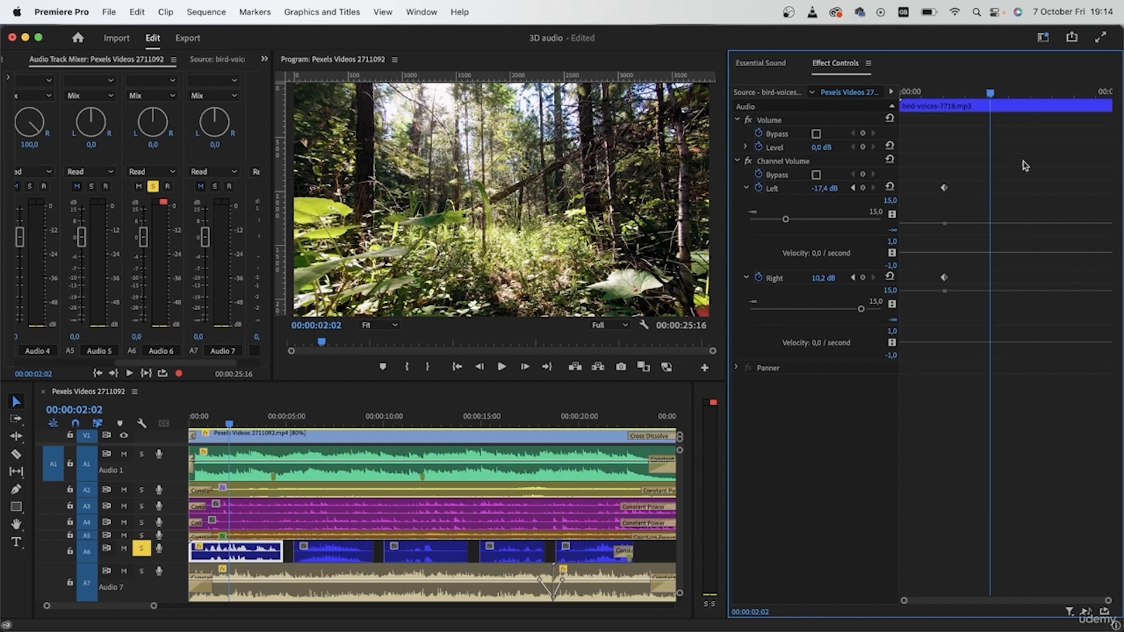
# Set the first bird-voices clip's Left channel volume to -20 dB at 00:00:01:00
pyautogui.moveTo(994, 97); pyautogui.dragTo(944, 129)
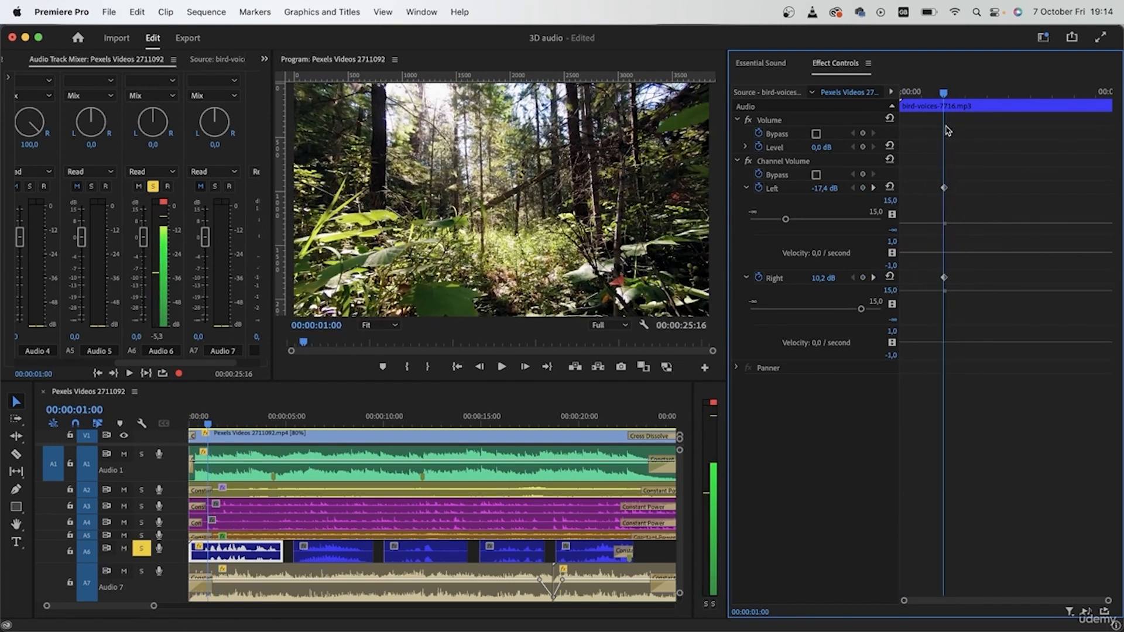
pyautogui.click(825, 188)
pyautogui.write('-2')
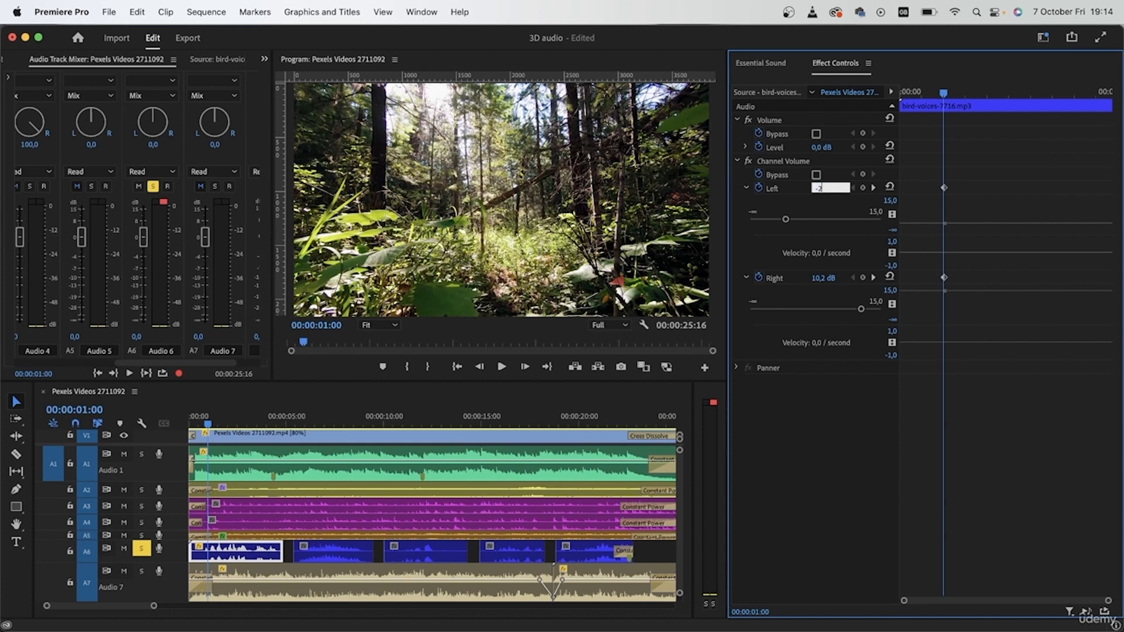
pyautogui.write('0')
pyautogui.press('Return')
# Replay the first bird-voices clip from the beginning with the lowered left channel
pyautogui.moveTo(944, 91); pyautogui.dragTo(863, 89)
pyautogui.press('space')
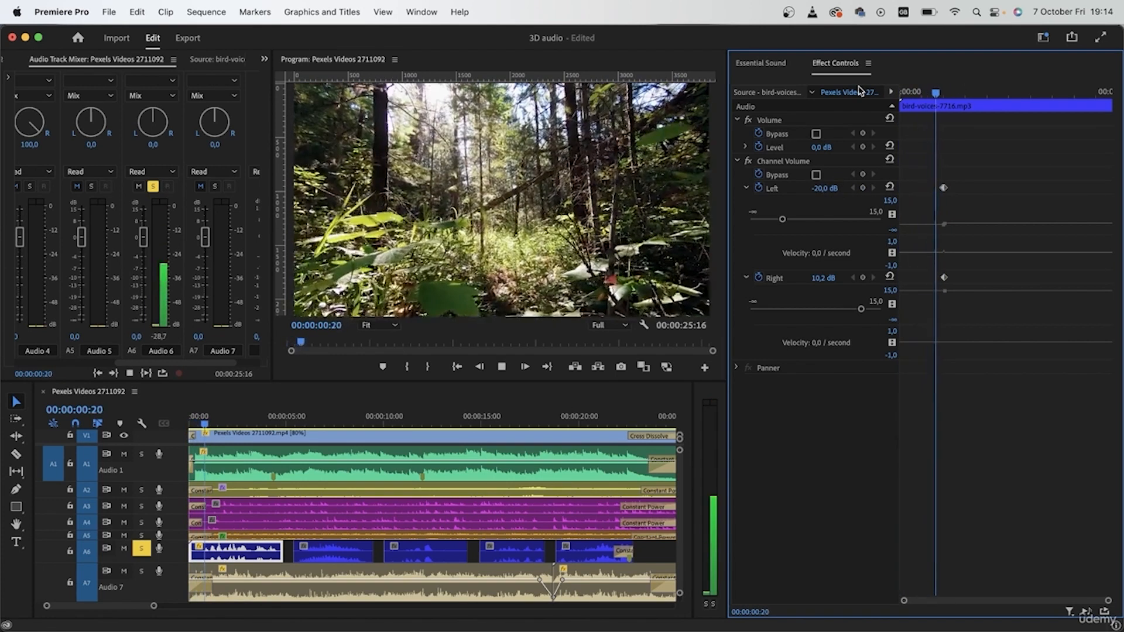
pyautogui.press('space')
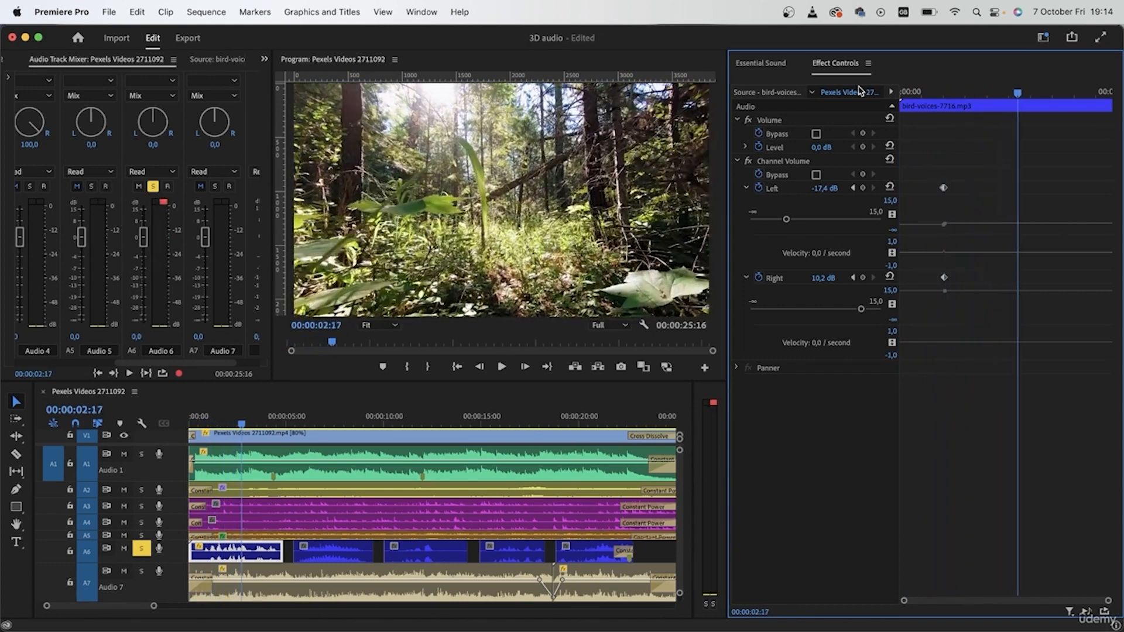
# Set the first bird-voices clip's Right channel volume to 10 dB at 00:00:01:01
pyautogui.moveTo(1017, 91); pyautogui.dragTo(949, 136)
pyautogui.press('Left')
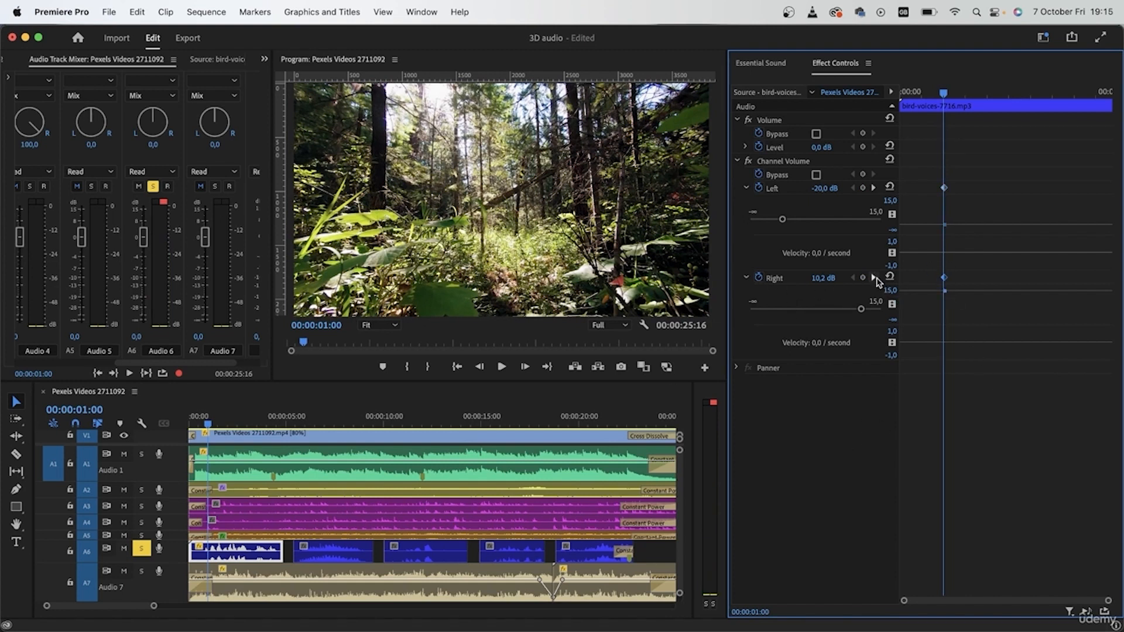
pyautogui.press('Right')
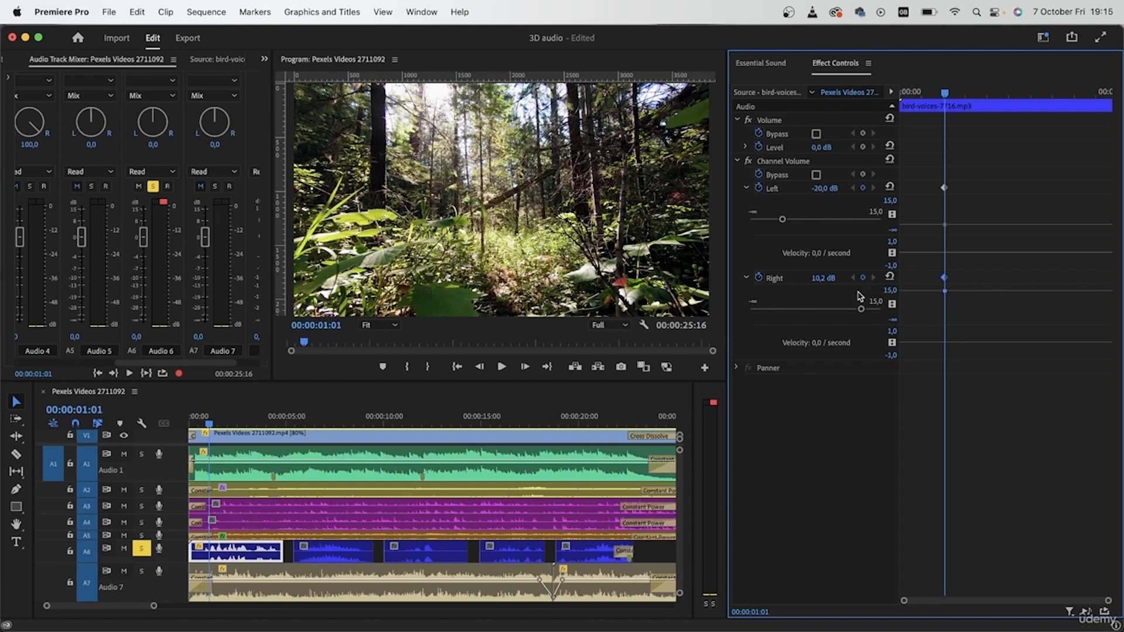
pyautogui.moveTo(818, 284); pyautogui.dragTo(766, 284)
pyautogui.click(831, 278)
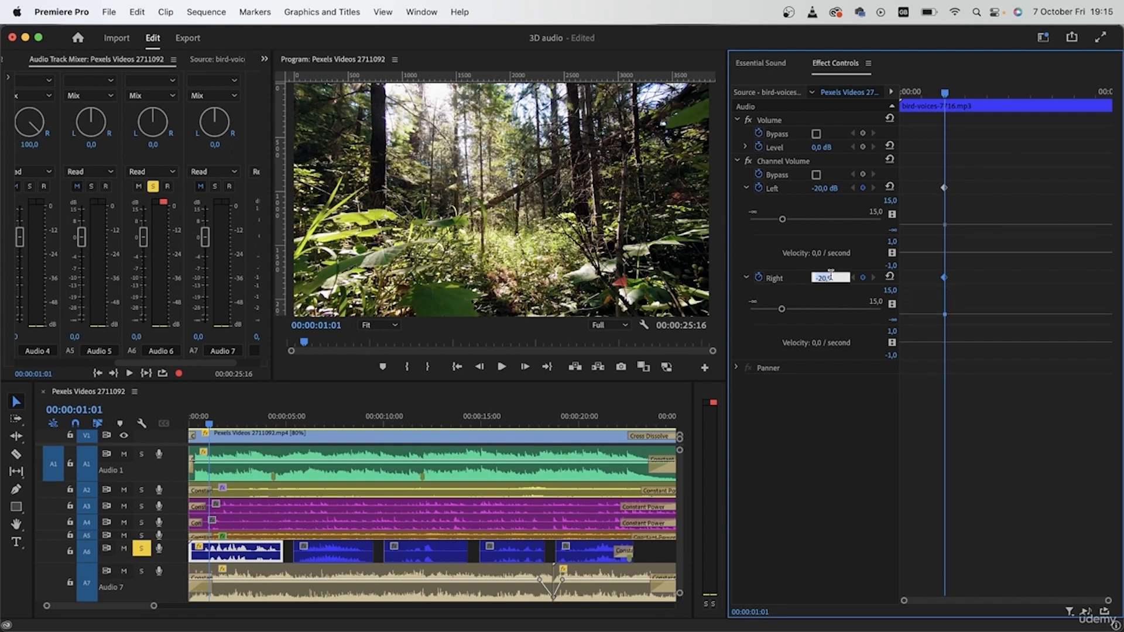
pyautogui.write('10')
pyautogui.press('Return')
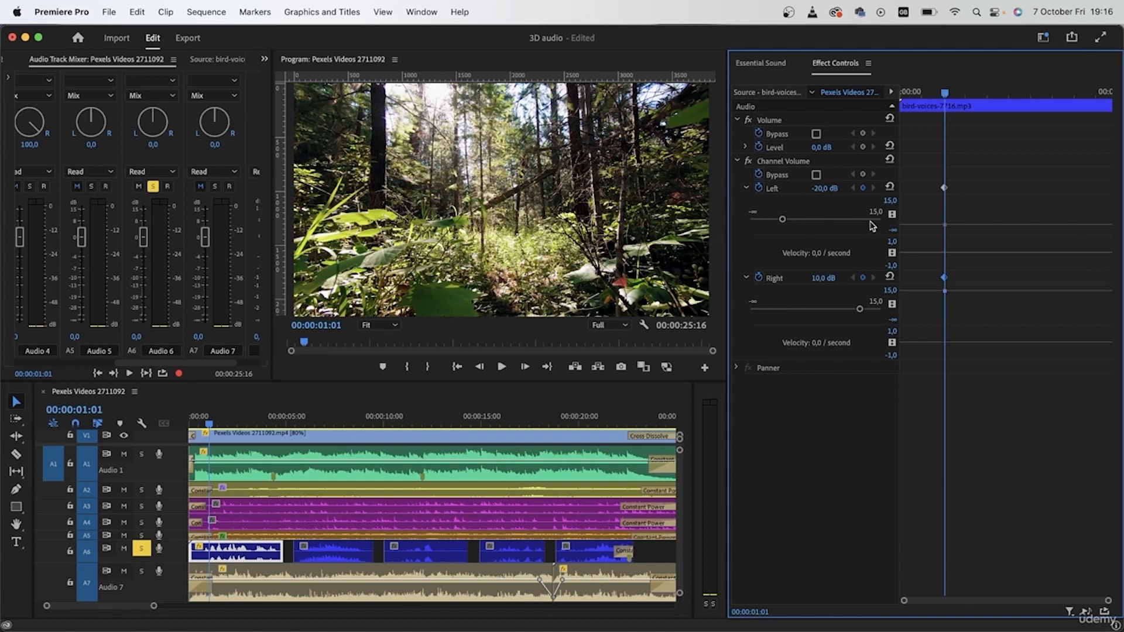
# Listen to the first bird-voices clip repeatedly to judge the panned sound, and return the playhead to 00:00:01:00
pyautogui.press('Home')
pyautogui.press('space')
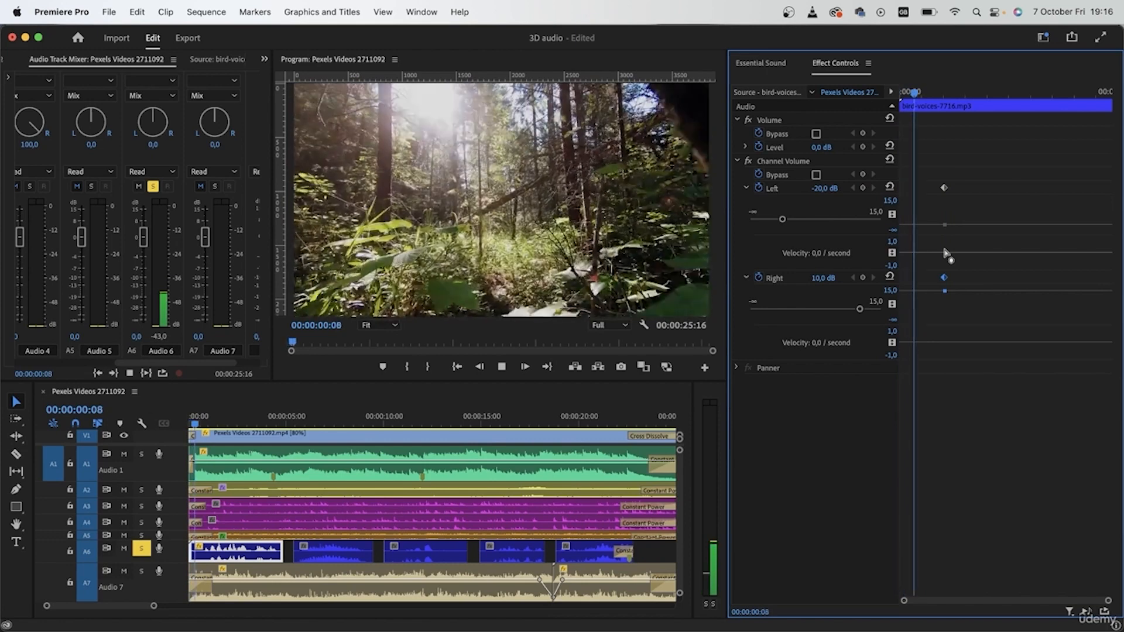
pyautogui.press('space')
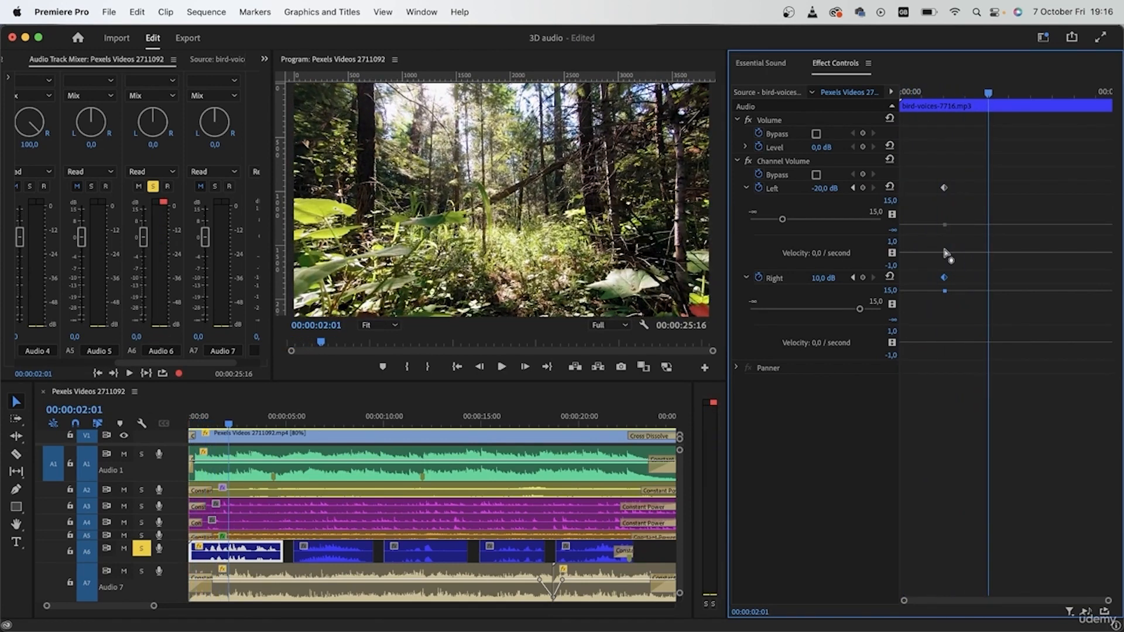
pyautogui.press('space')
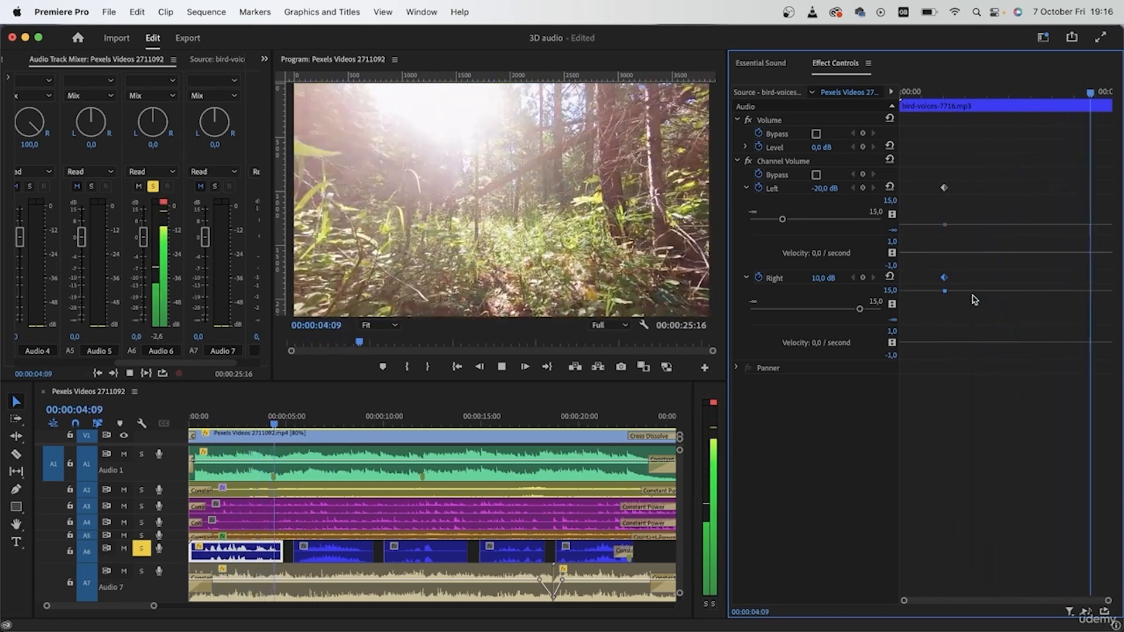
pyautogui.moveTo(937, 93); pyautogui.dragTo(878, 94)
pyautogui.press('space')
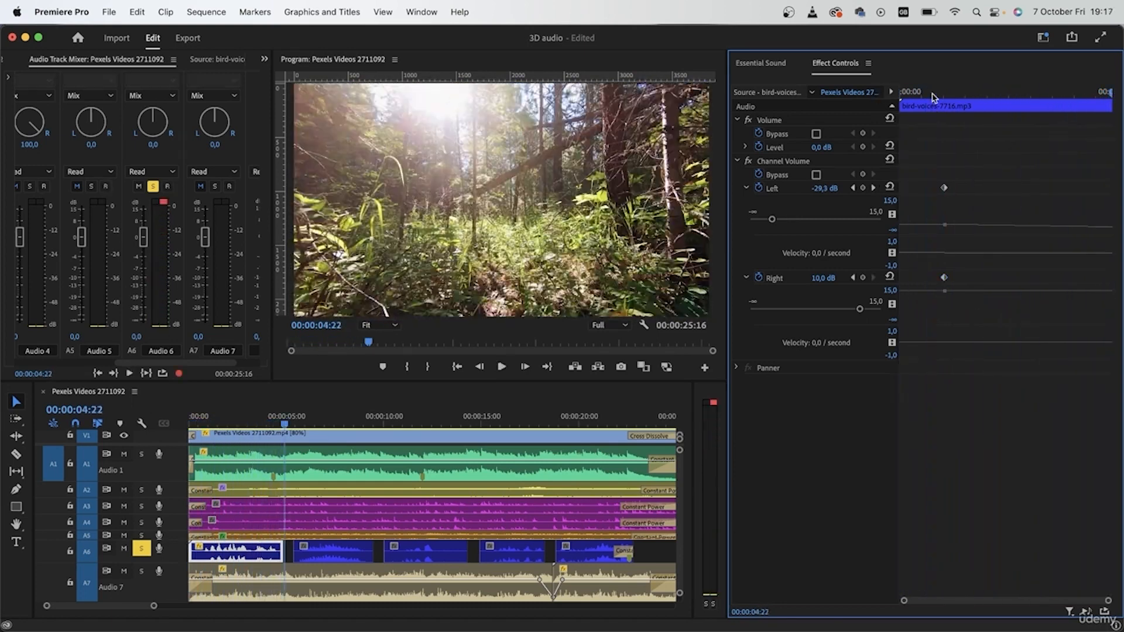
pyautogui.moveTo(933, 95); pyautogui.dragTo(943, 163)
# At 00:00:06:11, set the second Audio 6 bird-voices clip's Channel Volume to 10 dB left and -30 dB right
pyautogui.click(325, 551)
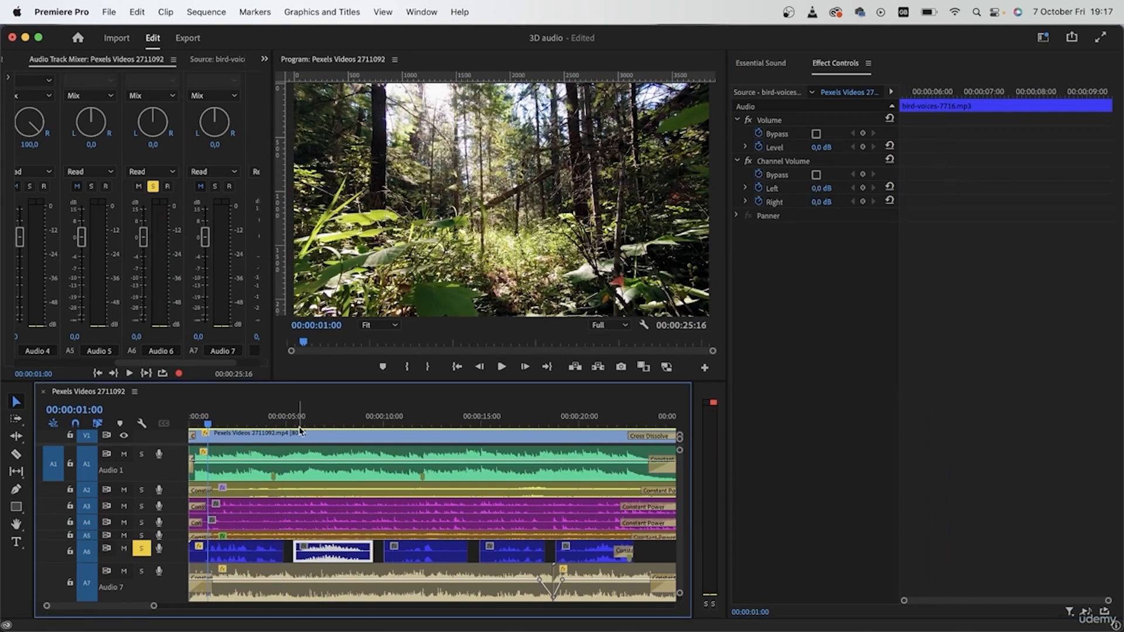
pyautogui.moveTo(300, 426); pyautogui.dragTo(315, 433)
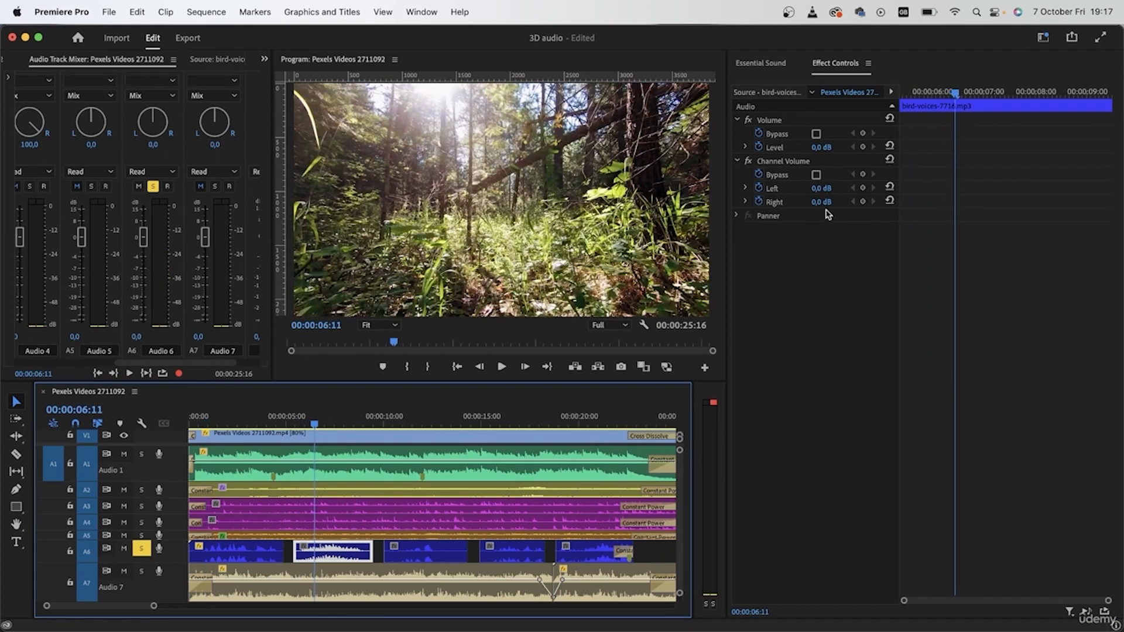
pyautogui.click(821, 188)
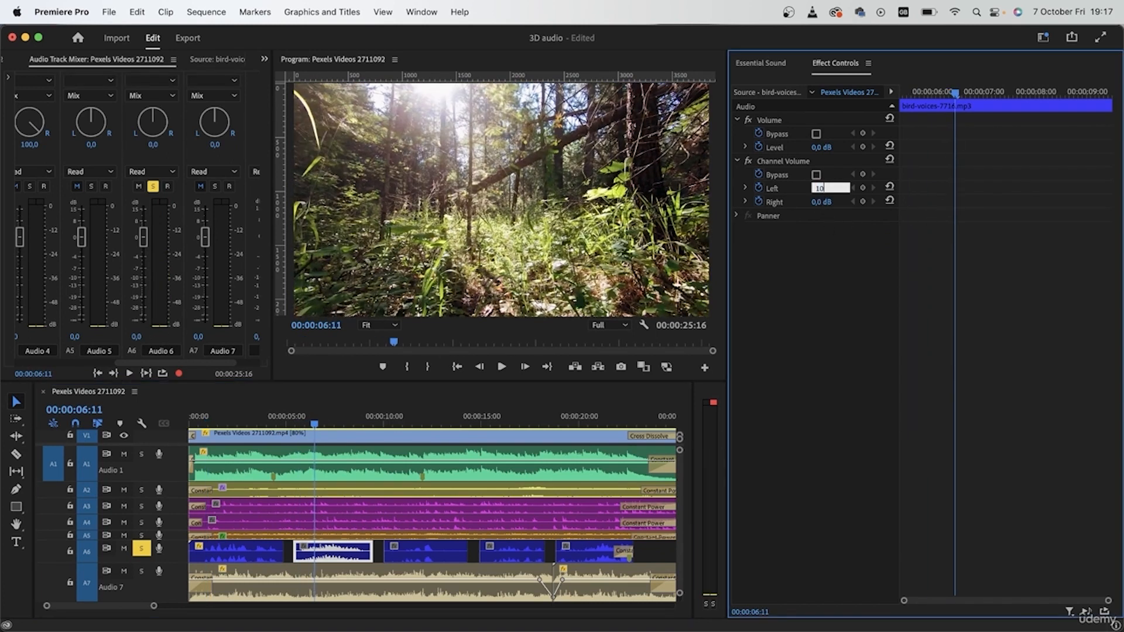
pyautogui.press('Return')
pyautogui.click(820, 202)
pyautogui.press('Return')
# Play the second bird-voices clip and delete its Left and Right Channel Volume keyframes
pyautogui.press('space')
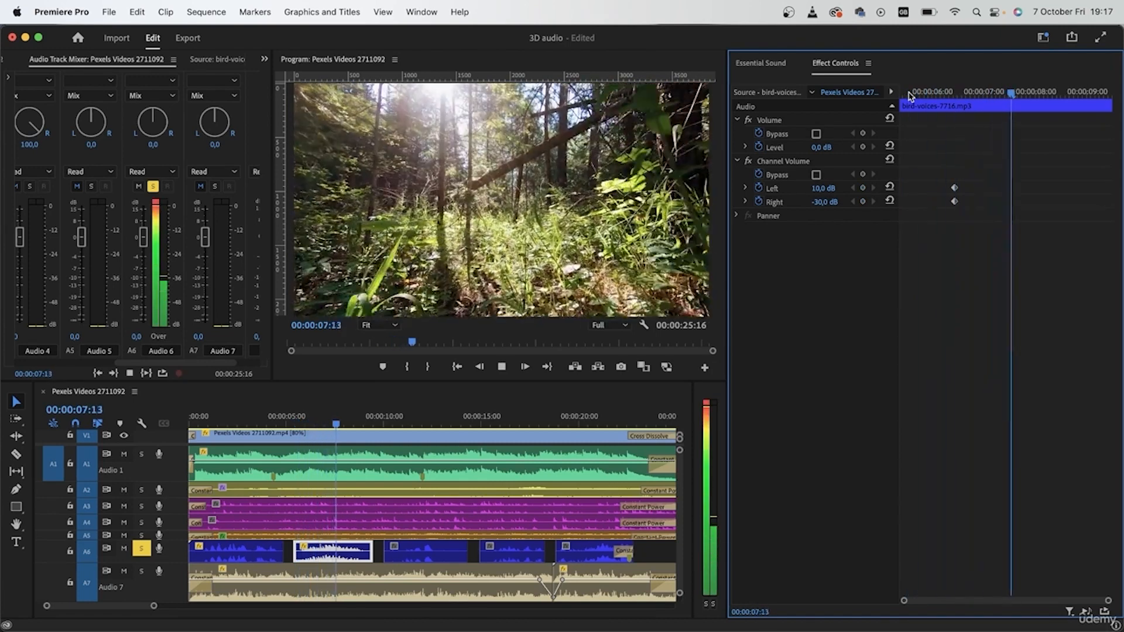
pyautogui.press('space')
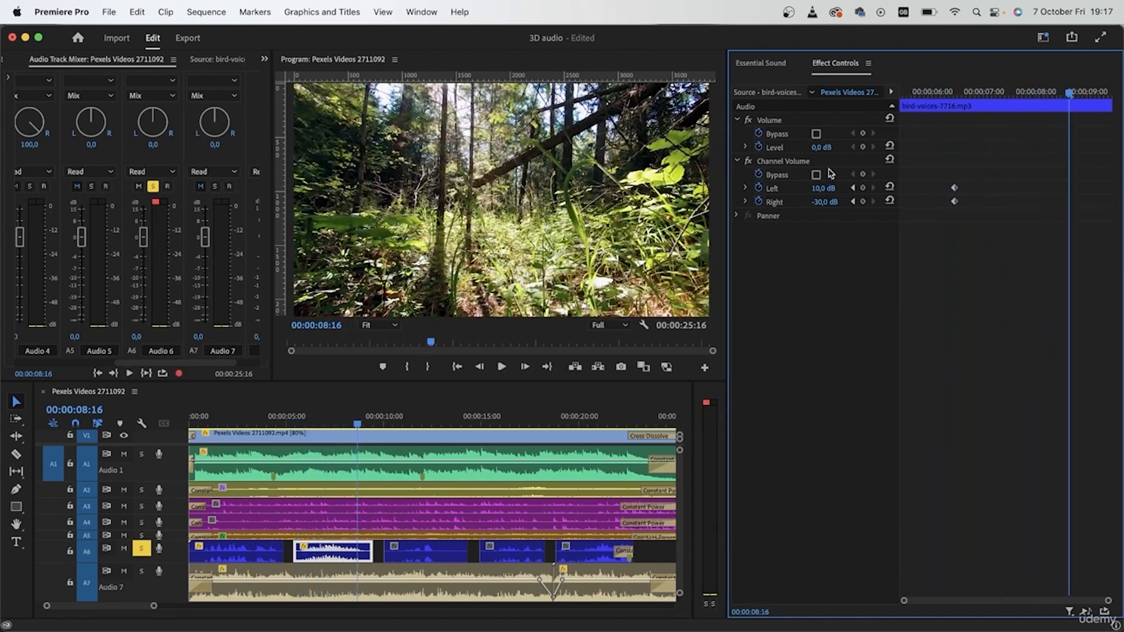
pyautogui.moveTo(970, 269); pyautogui.dragTo(941, 114)
pyautogui.press('Delete')
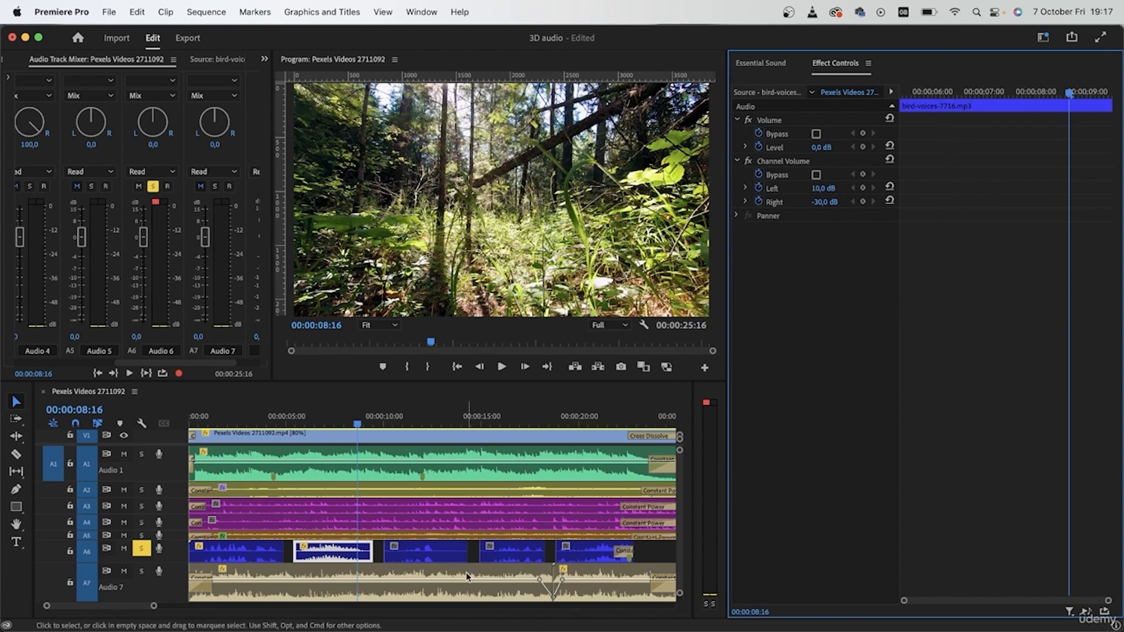
# At 00:00:15:06, set the fourth Audio 6 bird-voices clip's Channel Volume to 10 dB left and -30 dB right
pyautogui.click(514, 550)
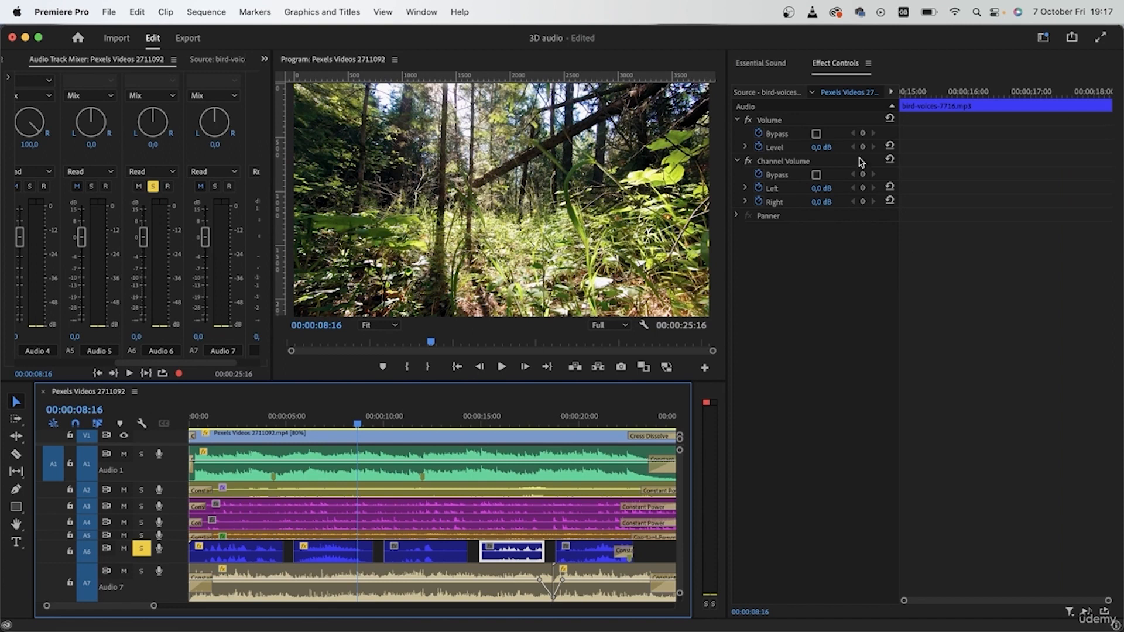
pyautogui.click(920, 85)
pyautogui.click(829, 186)
pyautogui.press('Return')
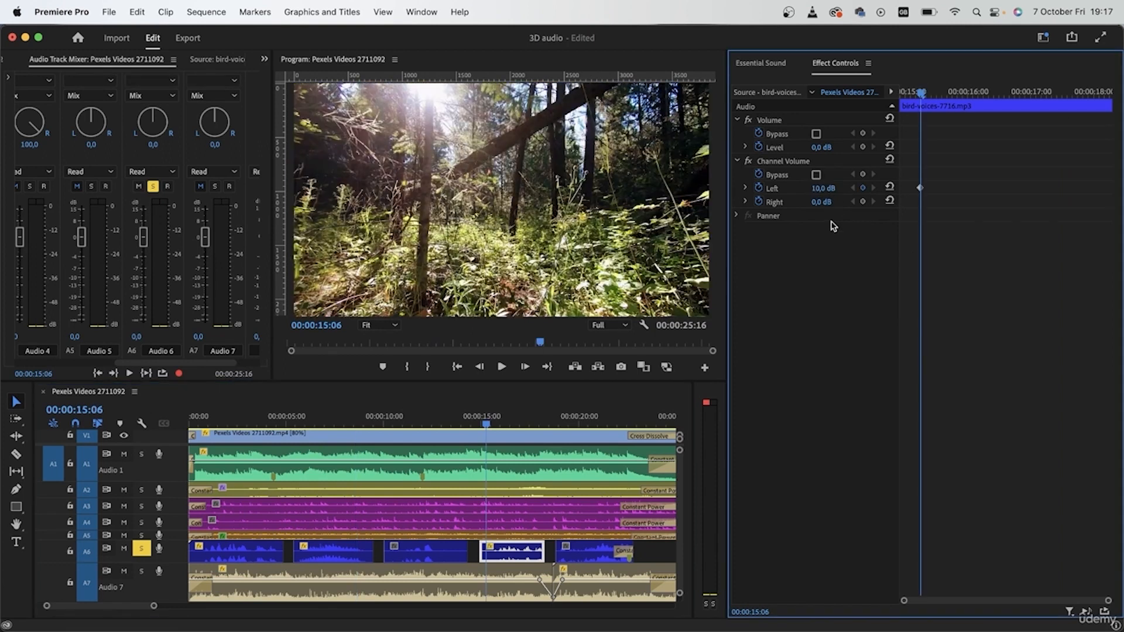
pyautogui.click(830, 200)
pyautogui.write('-')
pyautogui.press('Return')
# At 00:00:07:03, set the second Audio 6 bird-voices clip's Channel Volume to 5 dB left and -10 dB right, and play it
pyautogui.click(328, 425)
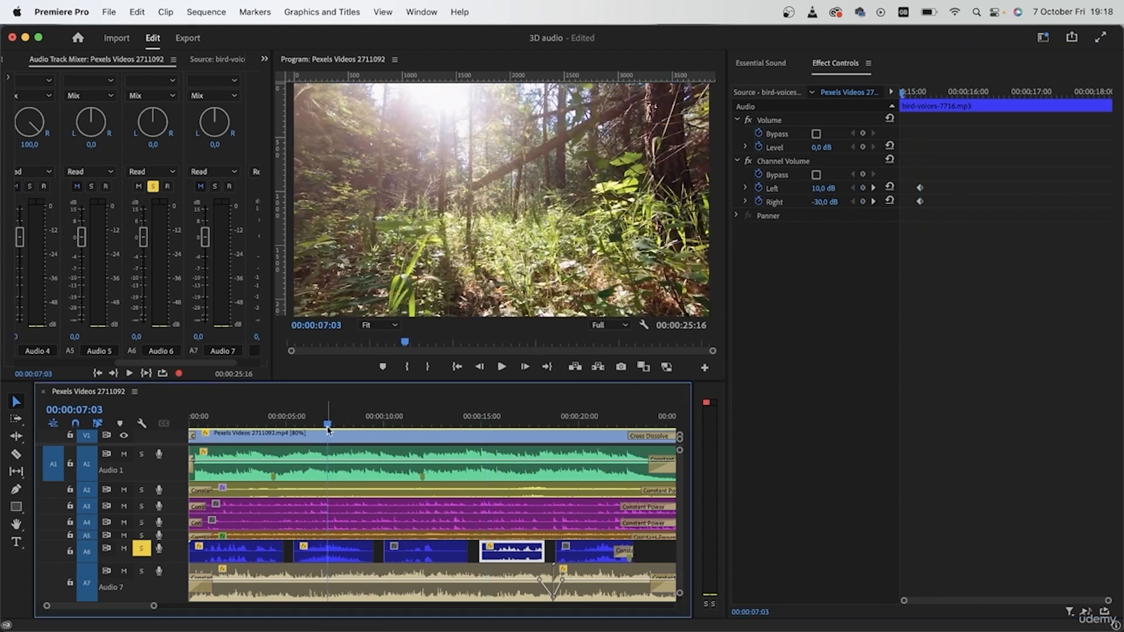
pyautogui.click(337, 552)
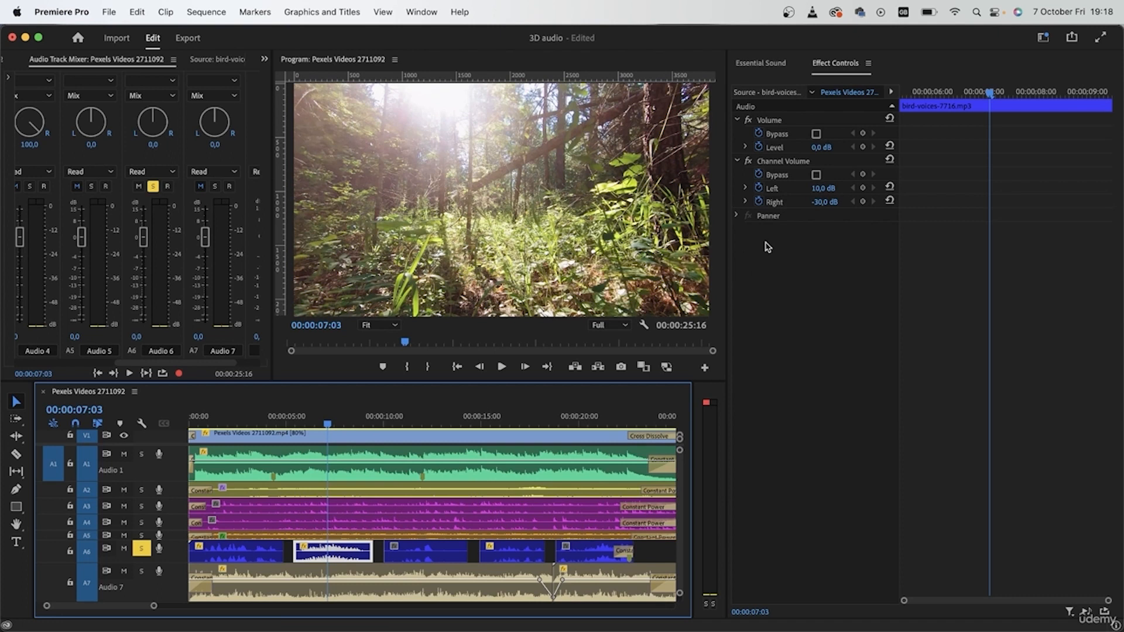
pyautogui.click(823, 190)
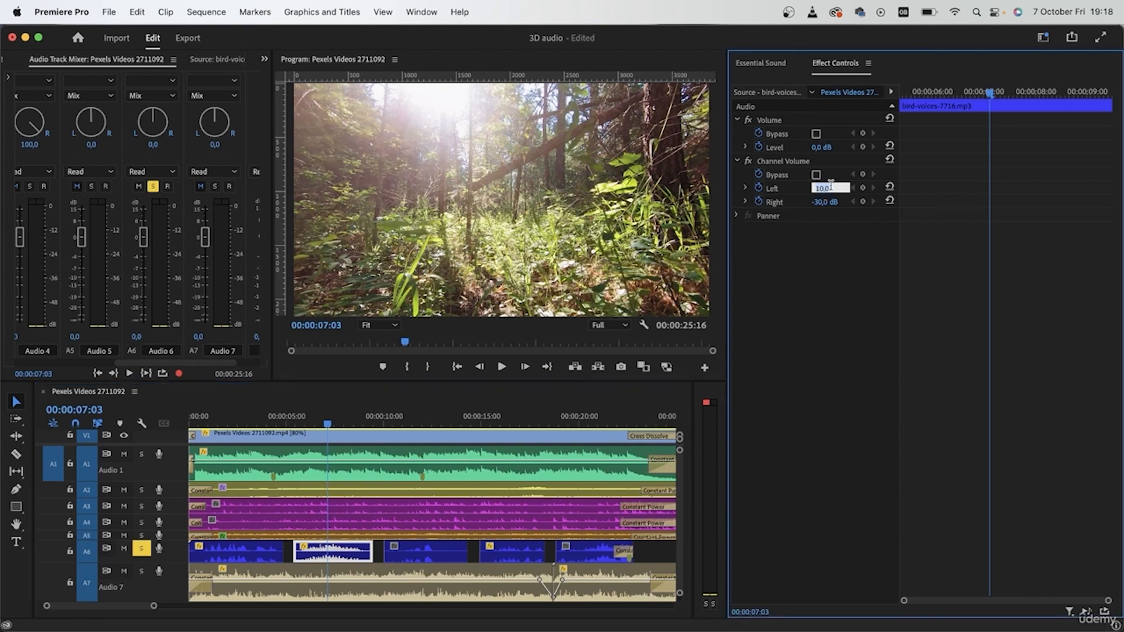
pyautogui.write('5')
pyautogui.press('Return')
pyautogui.click(825, 201)
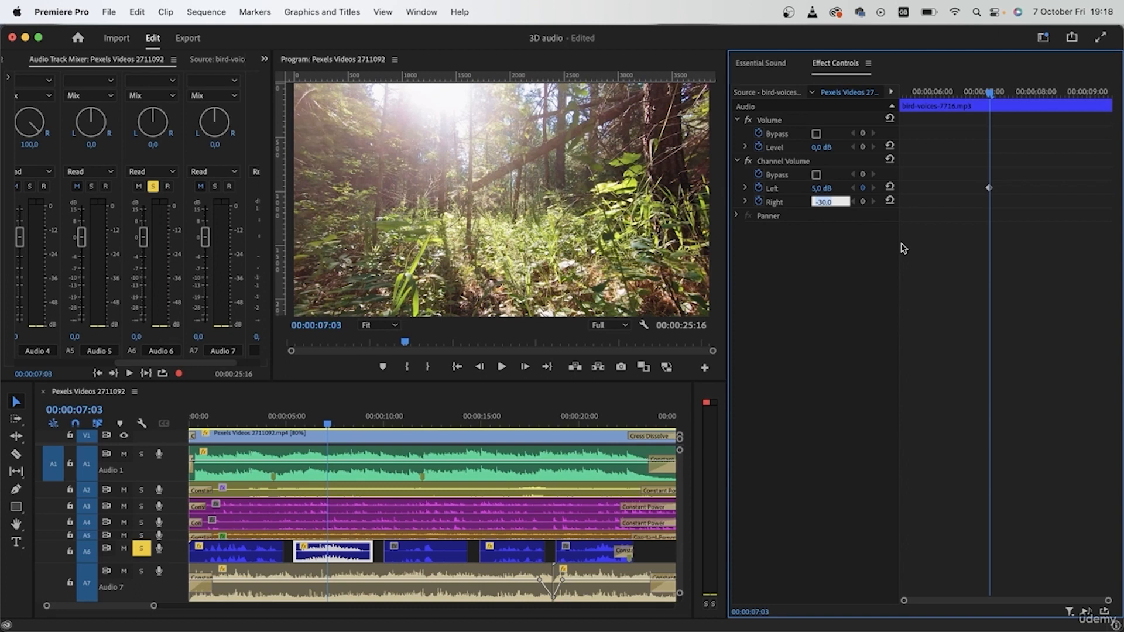
pyautogui.write('-10')
pyautogui.press('Return')
pyautogui.moveTo(917, 92); pyautogui.dragTo(885, 92)
pyautogui.press('space')
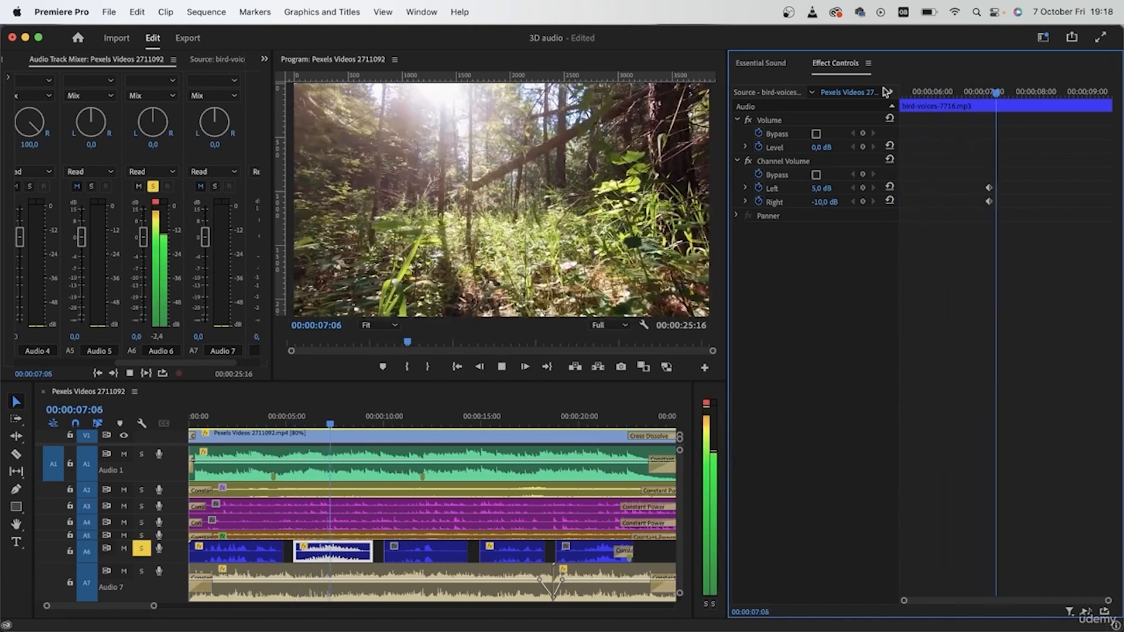
pyautogui.press('space')
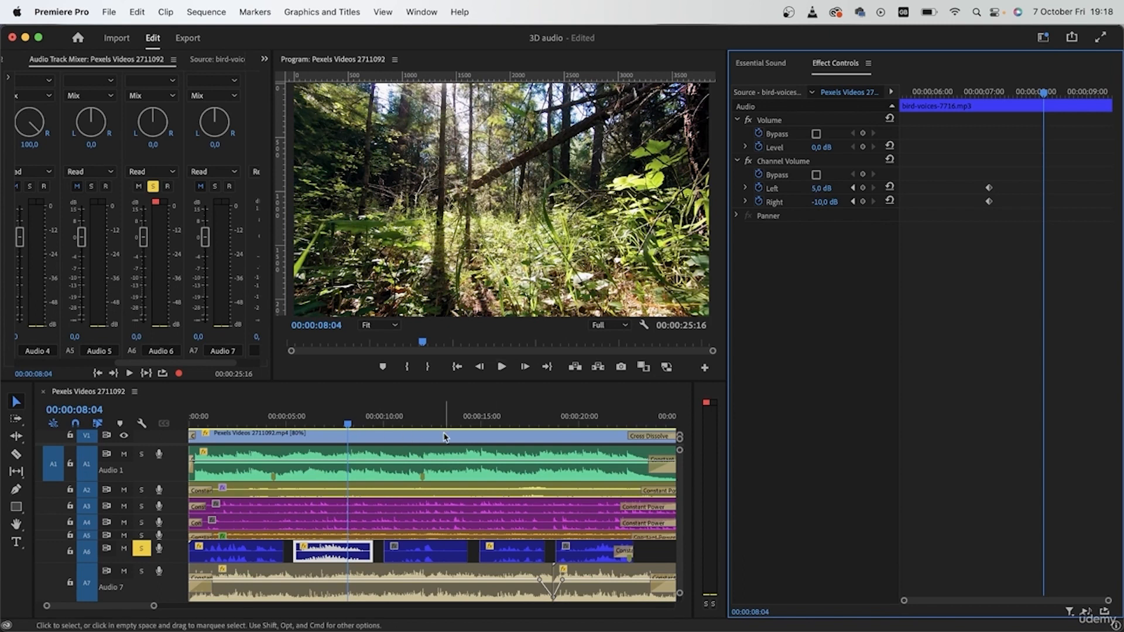
# At 00:00:11:19, set the third Audio 6 bird-voices clip's Channel Volume to -10 dB left and 5 dB right
pyautogui.click(416, 558)
pyautogui.click(414, 416)
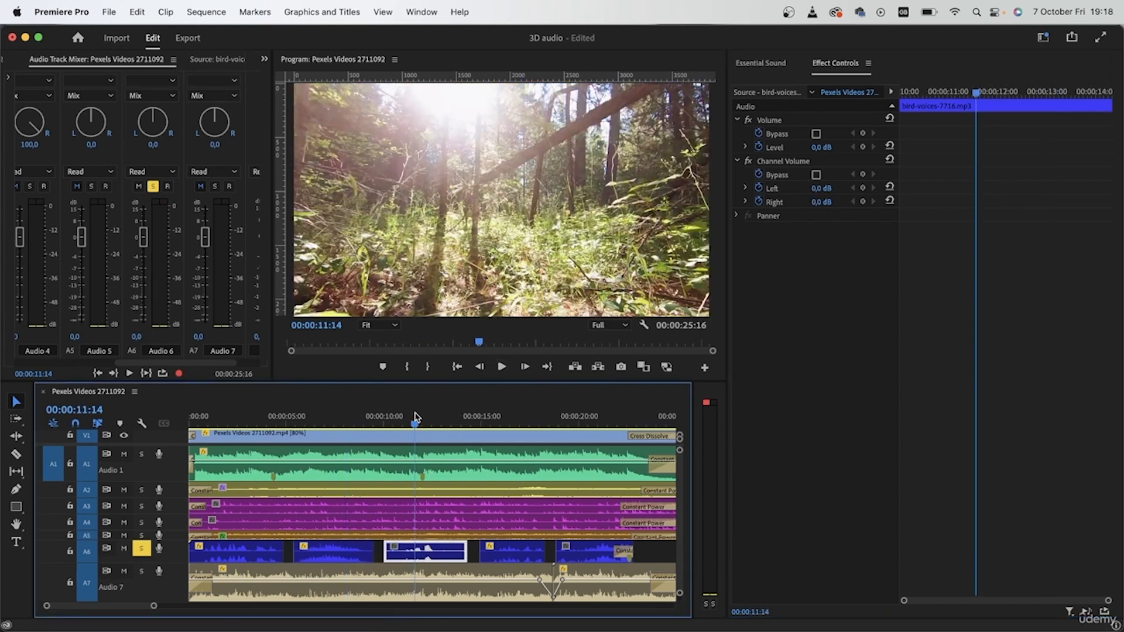
pyautogui.click(815, 188)
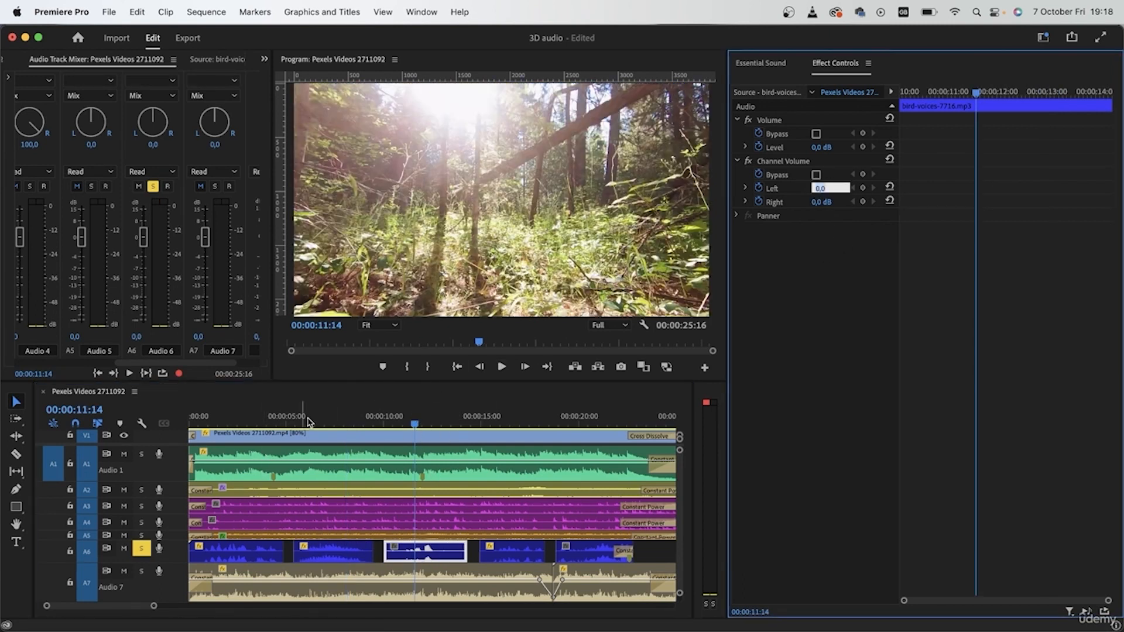
pyautogui.click(327, 417)
pyautogui.click(349, 563)
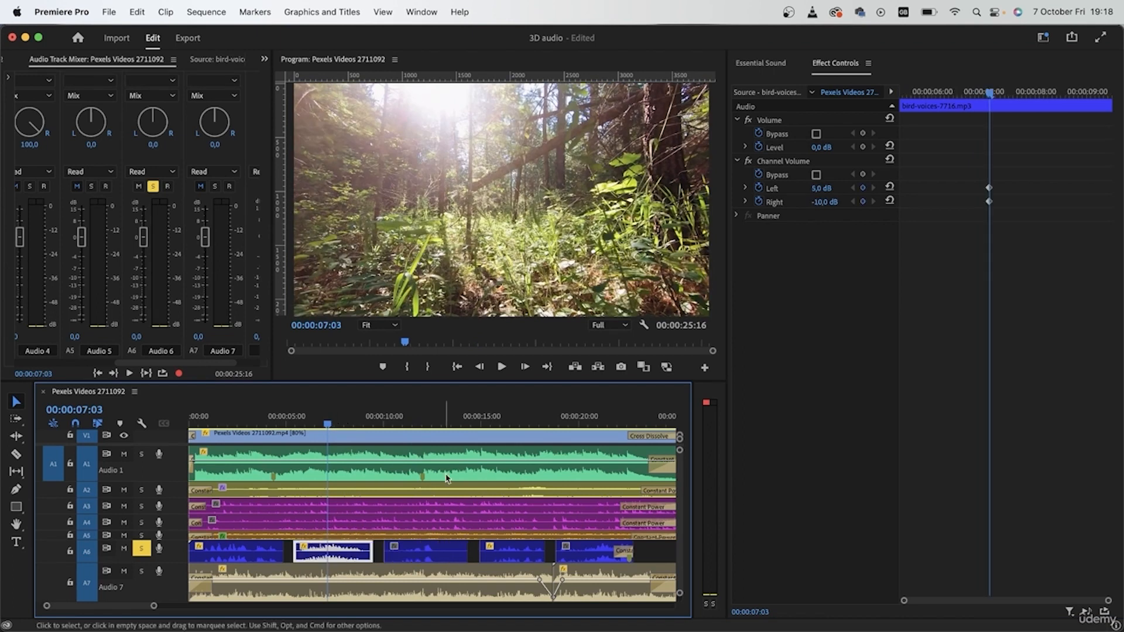
pyautogui.click(419, 416)
pyautogui.click(437, 559)
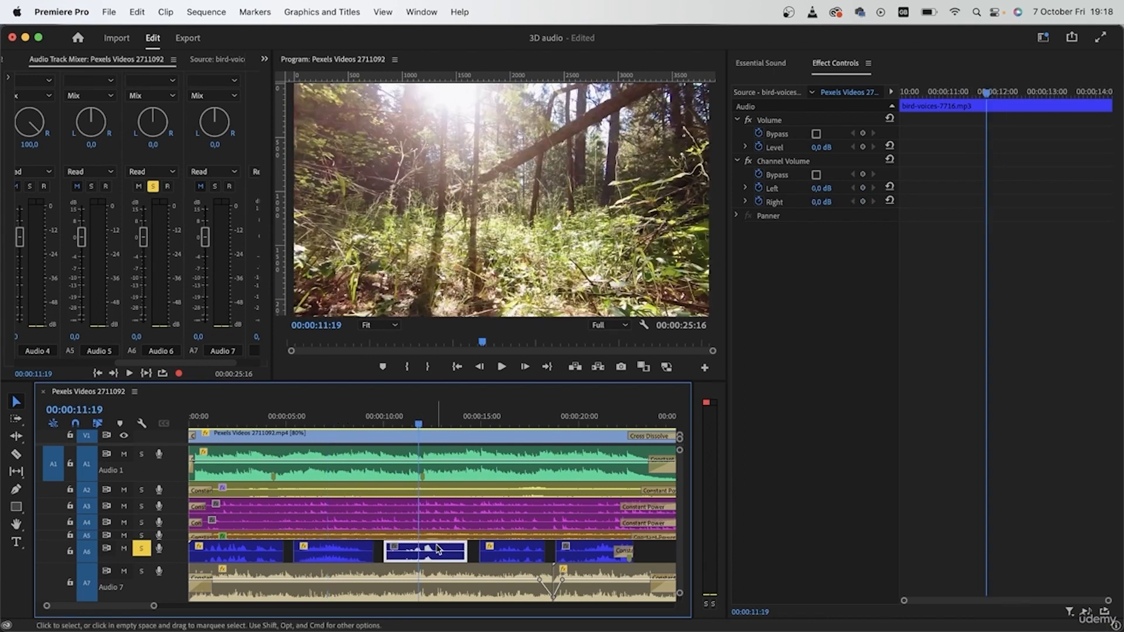
pyautogui.click(817, 188)
pyautogui.write('-10')
pyautogui.press('Return')
pyautogui.click(831, 200)
pyautogui.press('Return')
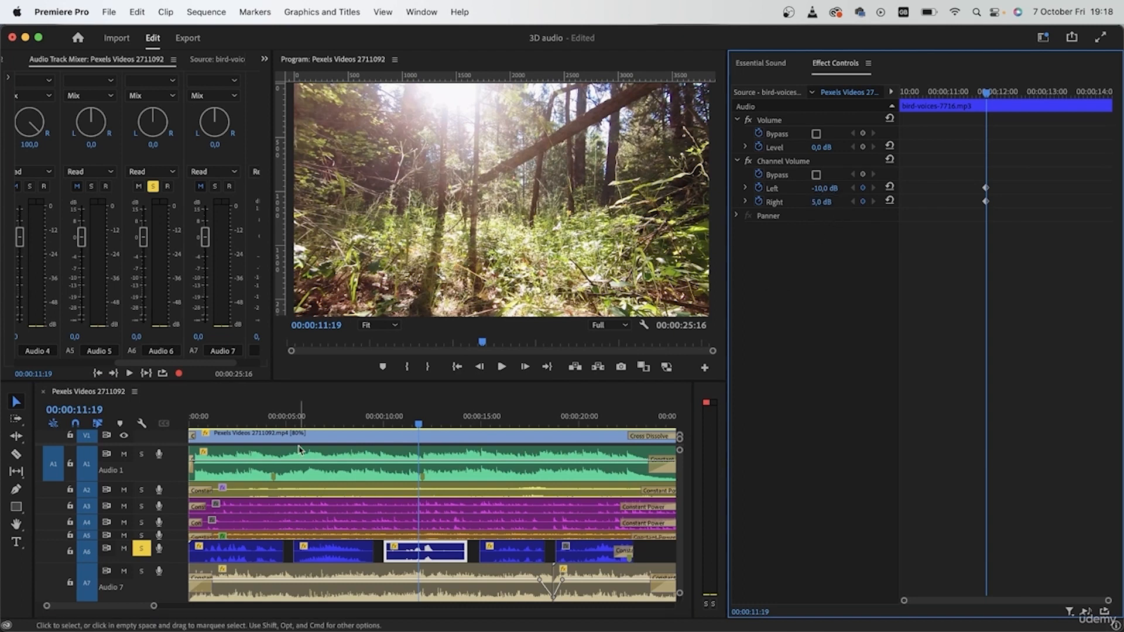
# Play the soloed Audio 6 bird voices from the sequence start through the fourth clip
pyautogui.click(156, 426)
pyautogui.press('Home')
pyautogui.press('space')
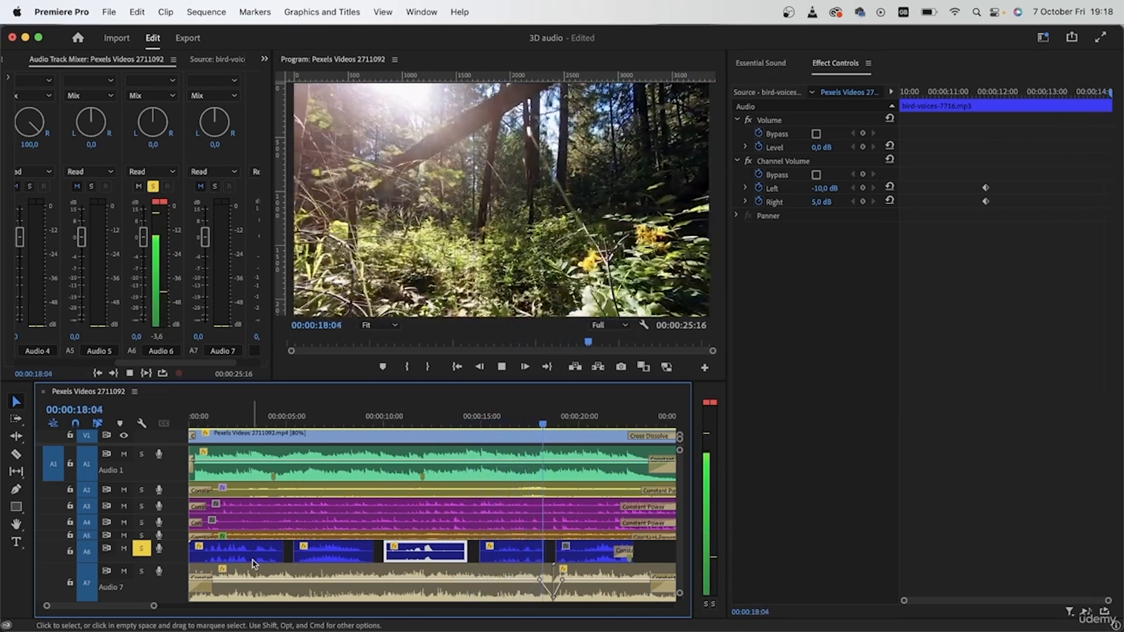
pyautogui.press('space')
# At 00:00:20:20, set the fifth Audio 6 bird-voices clip's Channel Volume to -10 dB on both left and right, and play it
pyautogui.click(583, 409)
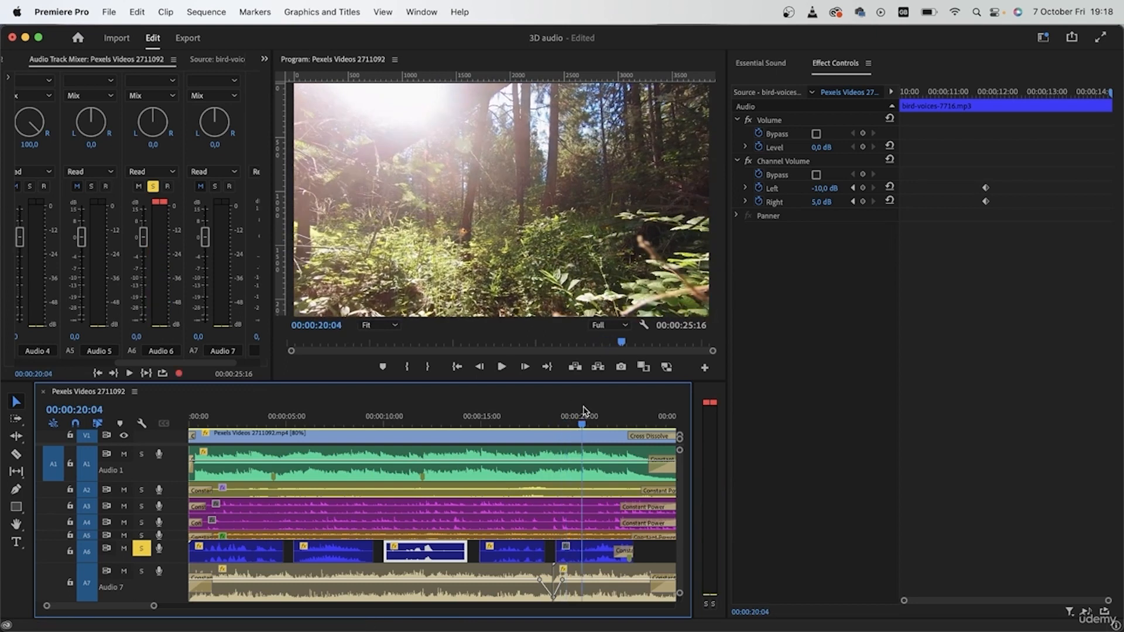
pyautogui.press('space')
pyautogui.press('space')
pyautogui.click(575, 553)
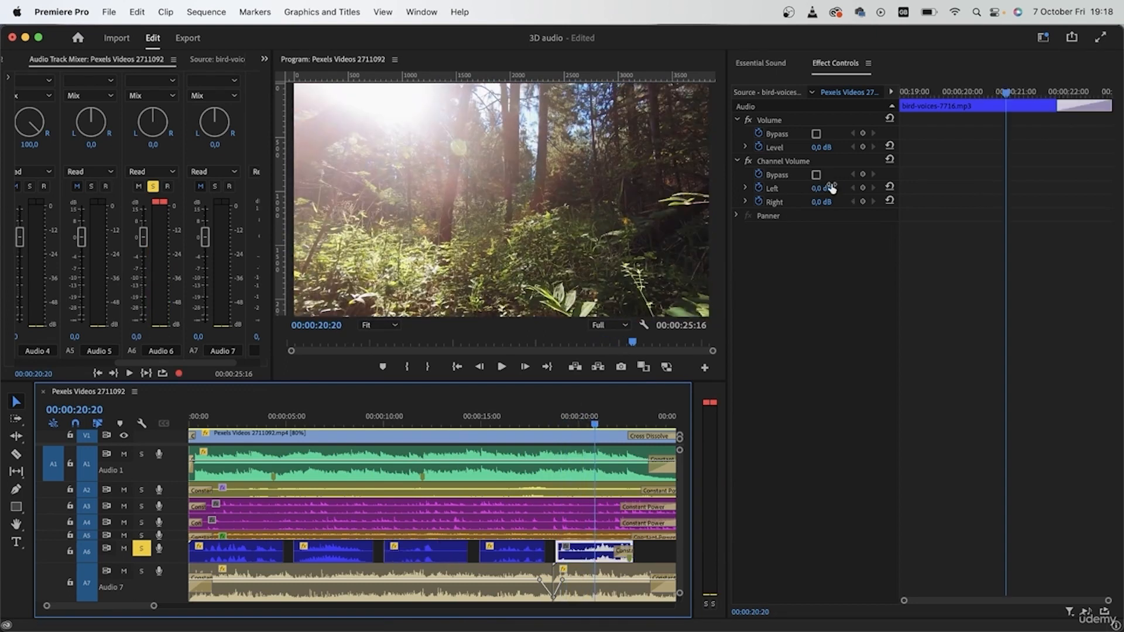
pyautogui.click(821, 188)
pyautogui.press('Return')
pyautogui.click(821, 202)
pyautogui.write('-10')
pyautogui.press('Return')
pyautogui.click(564, 413)
pyautogui.press('space')
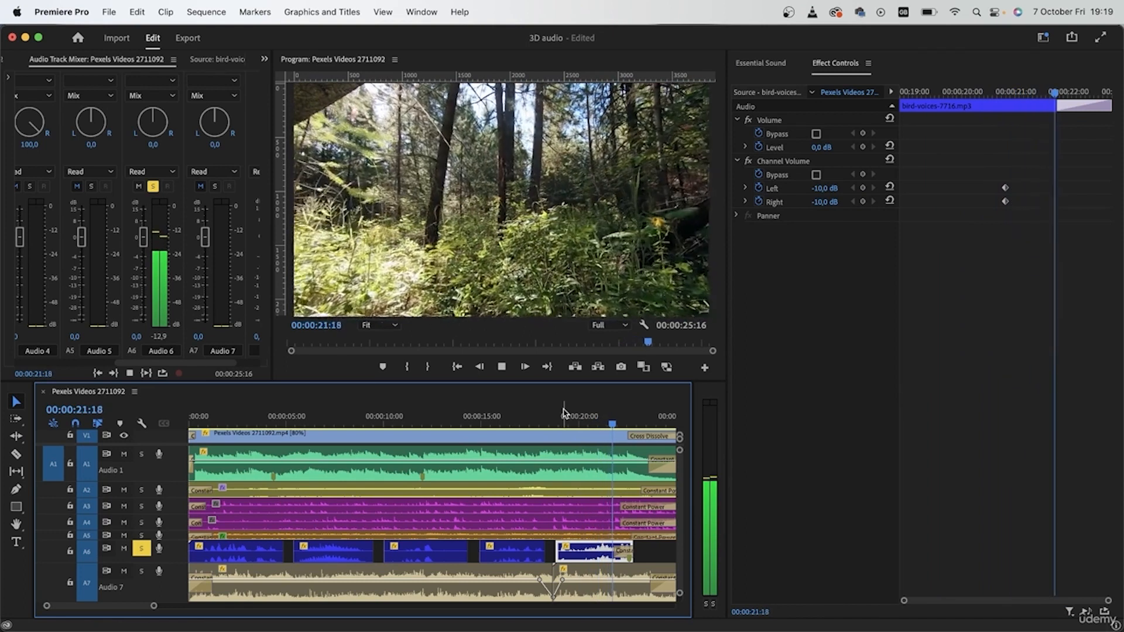
pyautogui.press('space')
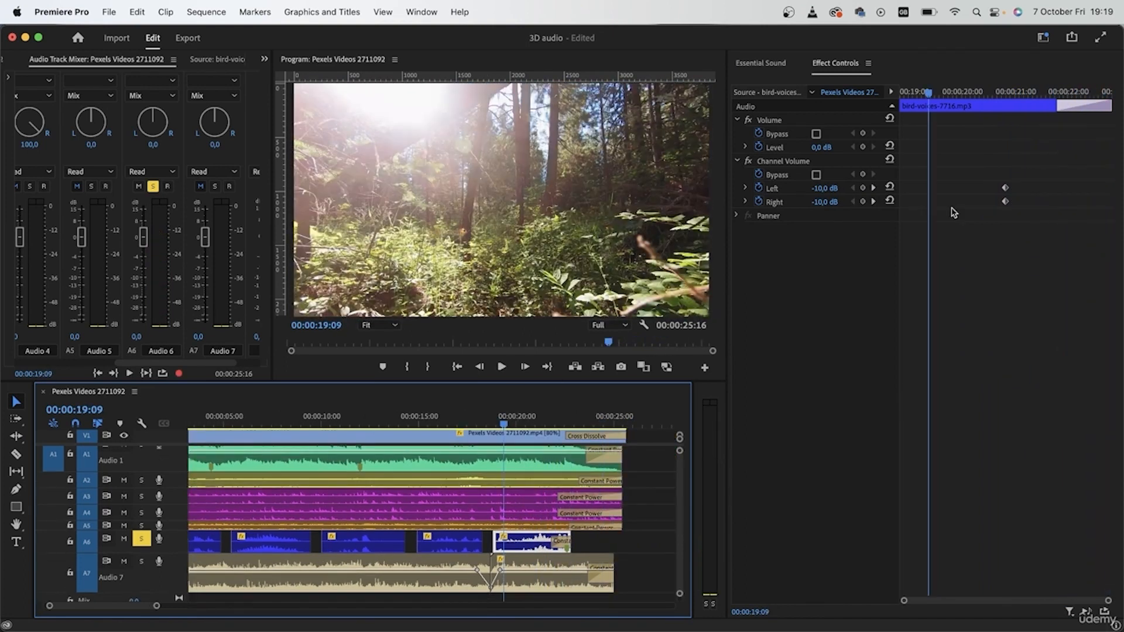
# Set the fifth bird-voices clip's Left and Right Channel Volume keyframes to -20 dB and play the clip from 00:00:19:17
pyautogui.click(873, 188)
pyautogui.click(830, 186)
pyautogui.write('-20')
pyautogui.press('Return')
pyautogui.click(830, 201)
pyautogui.write('-20')
pyautogui.press('Return')
pyautogui.click(946, 92)
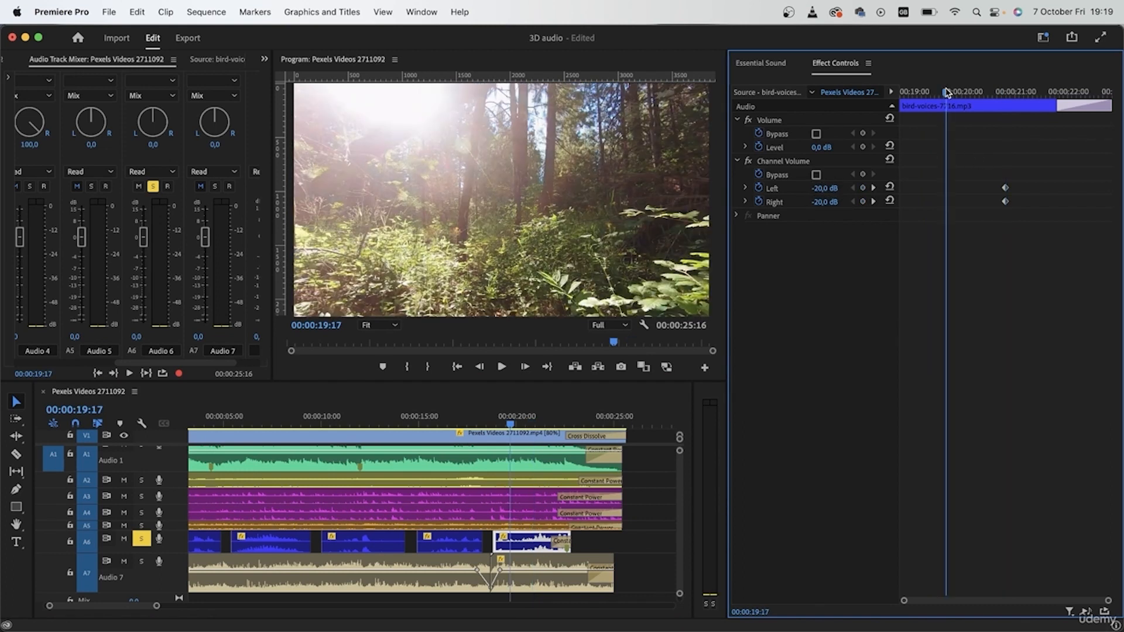
pyautogui.press('space')
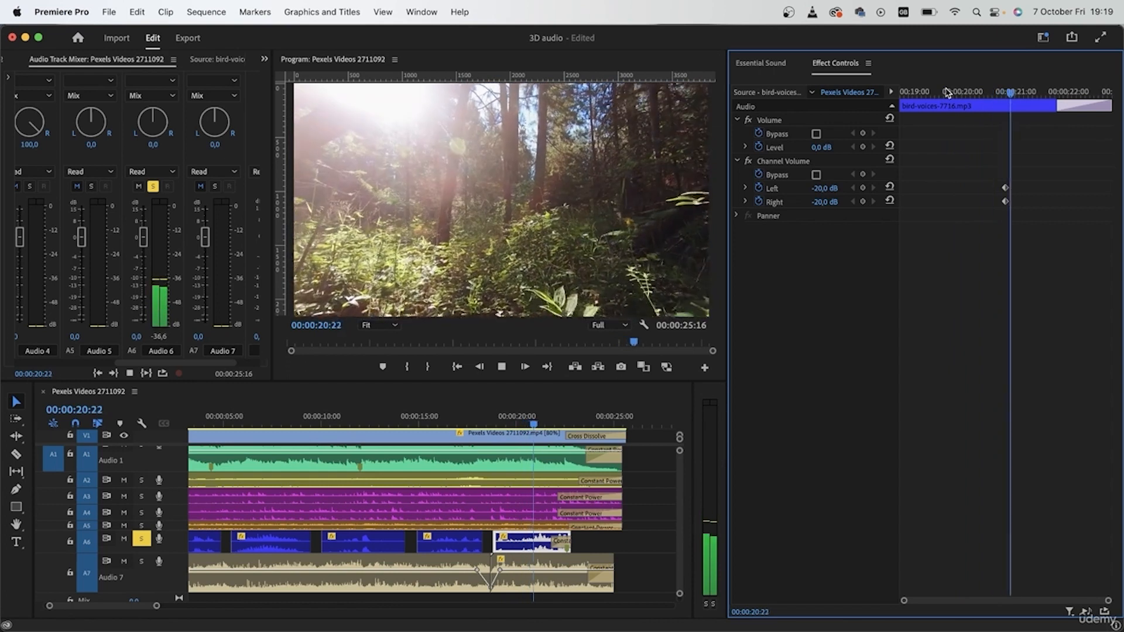
pyautogui.press('space')
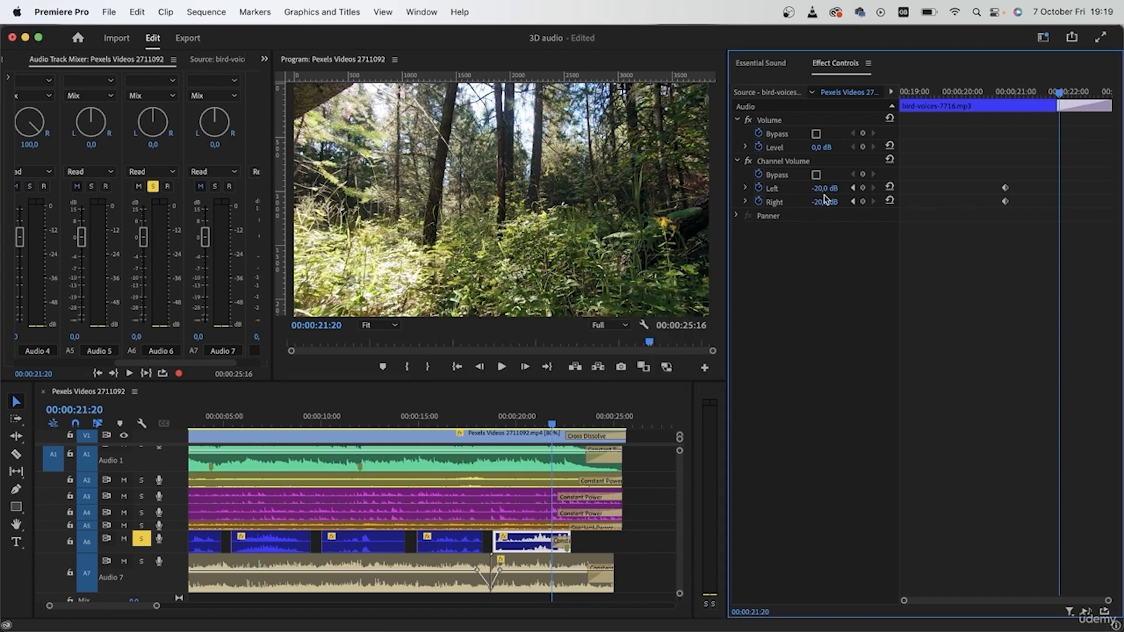
# Return the playhead to the sequence start, turn off solo on Audio 6, and deselect the clip
pyautogui.hscroll(-3, 238, 416)
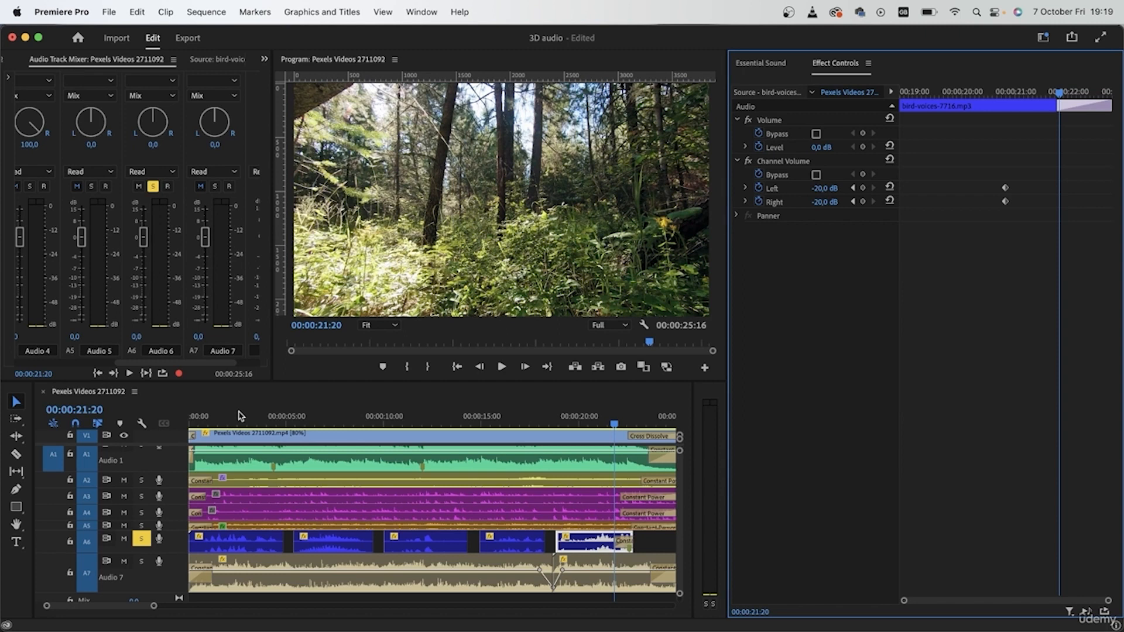
pyautogui.click(576, 417)
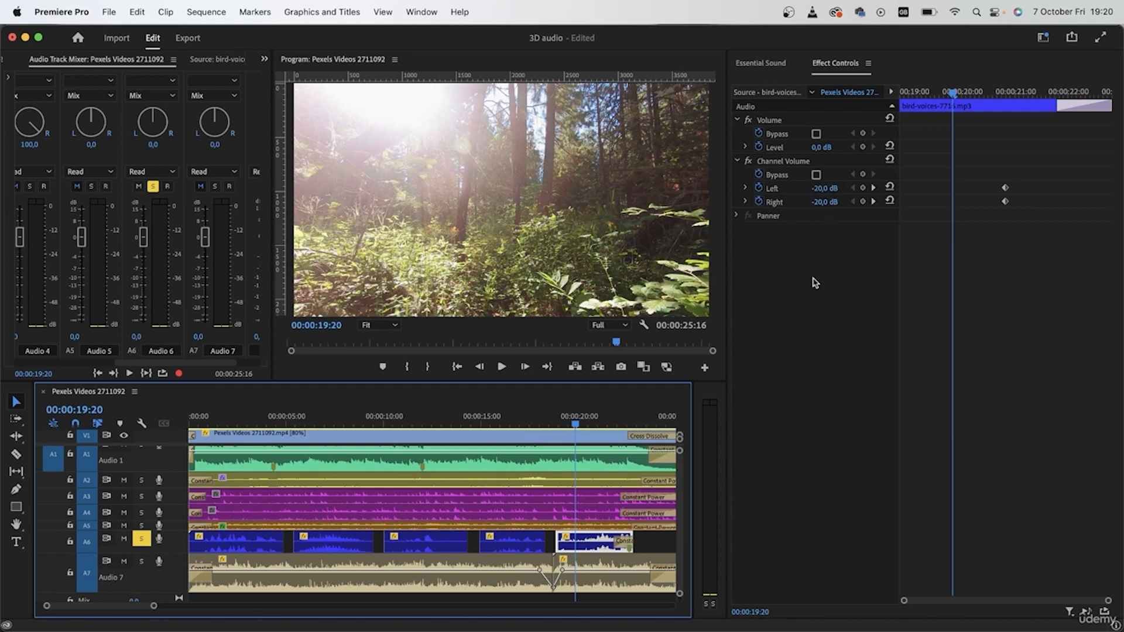
pyautogui.press('Home')
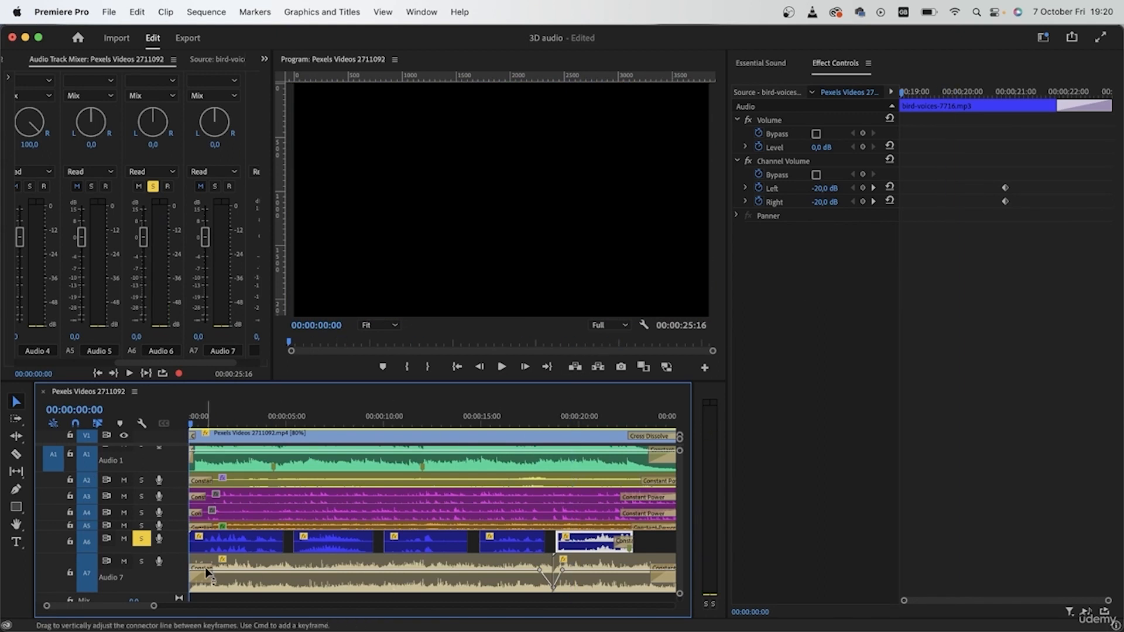
pyautogui.click(141, 539)
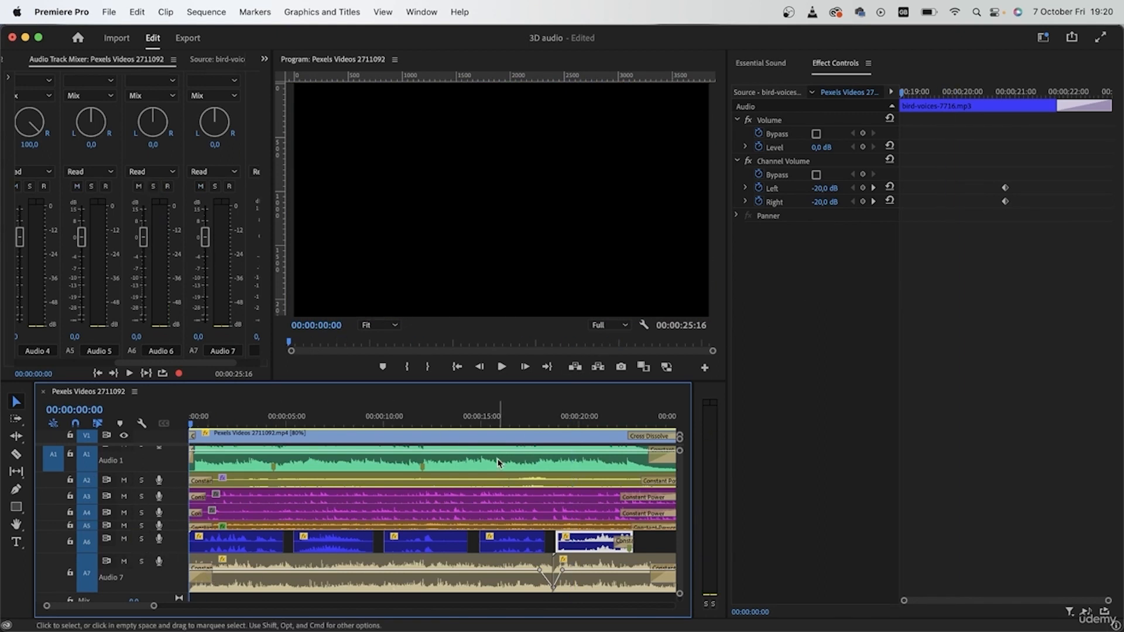
pyautogui.press('-')
pyautogui.click(409, 564)
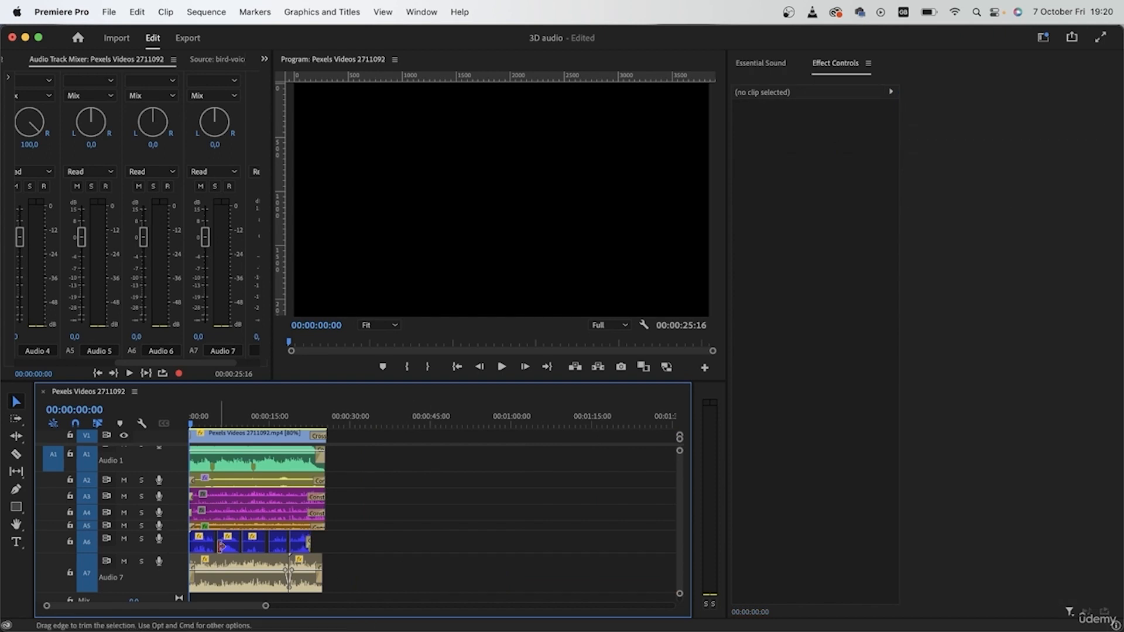
pyautogui.scroll(5, 221, 546)
pyautogui.hscroll(-3, 222, 547)
pyautogui.scroll(-3, 221, 547)
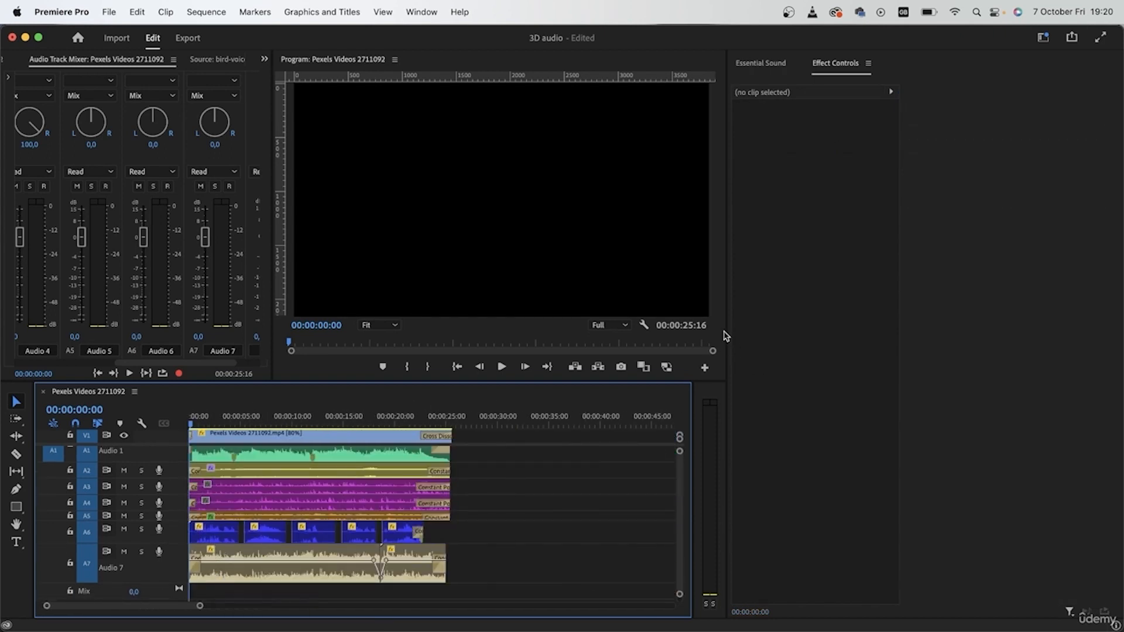
# Widen the Program monitor and the timeline, and play the full mix from the start to about 00:00:08:12
pyautogui.moveTo(726, 333); pyautogui.dragTo(969, 363)
pyautogui.moveTo(992, 368); pyautogui.dragTo(997, 367)
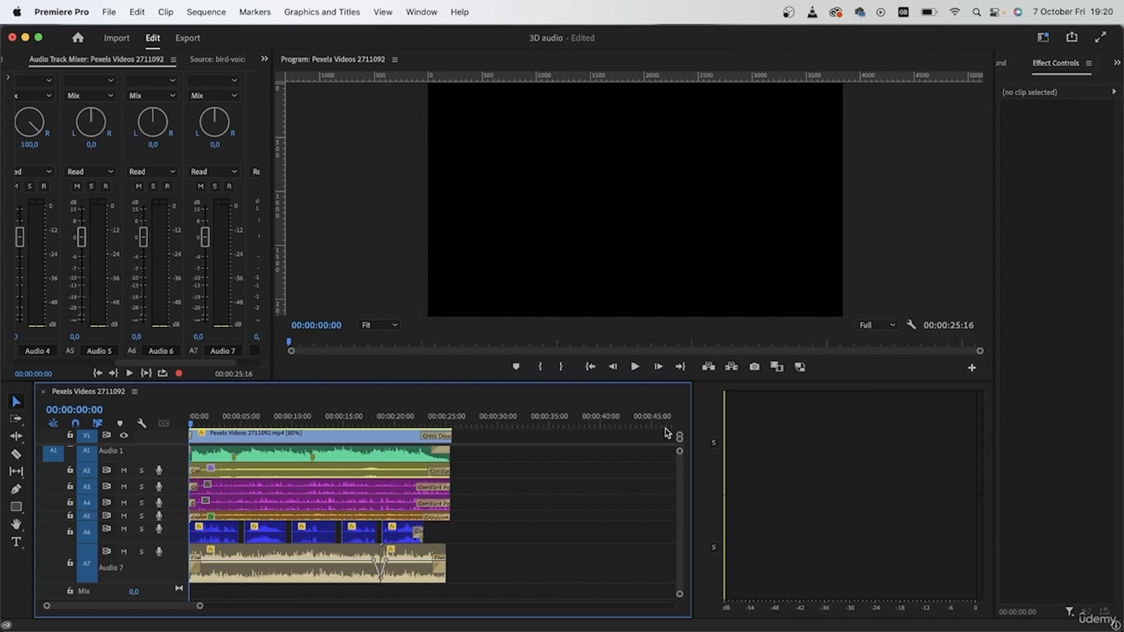
pyautogui.moveTo(692, 432); pyautogui.dragTo(921, 462)
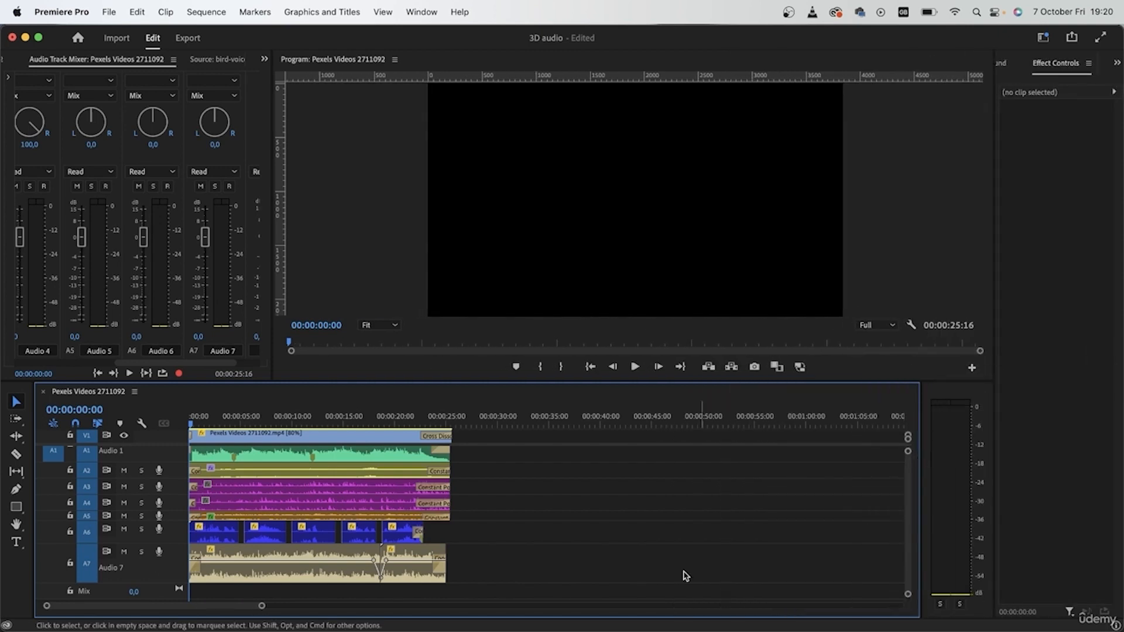
pyautogui.press('space')
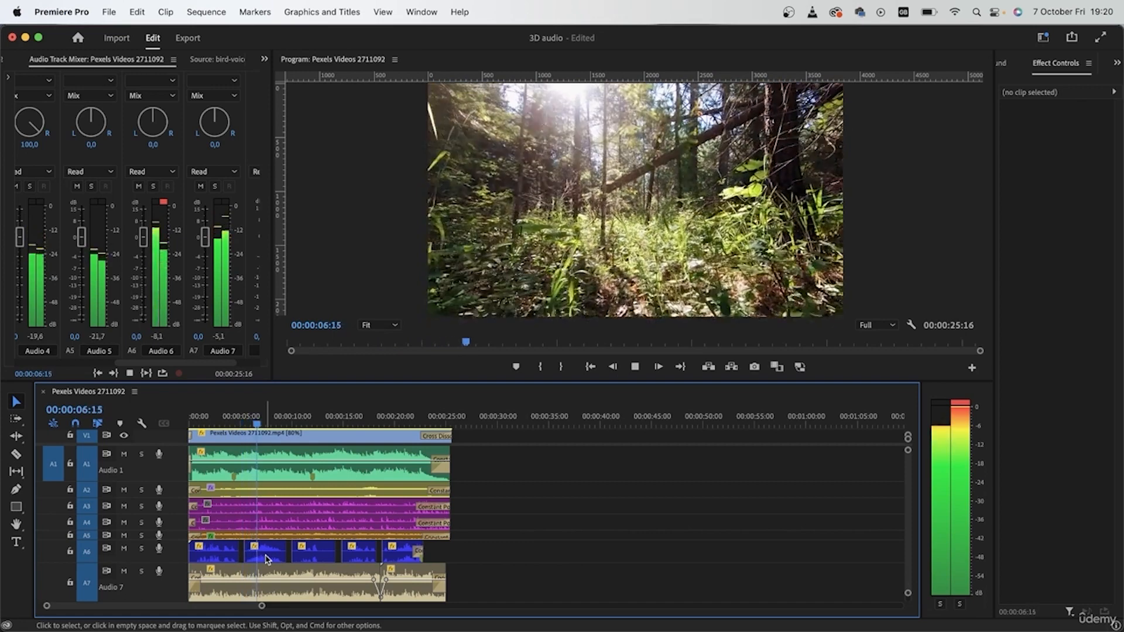
pyautogui.press('space')
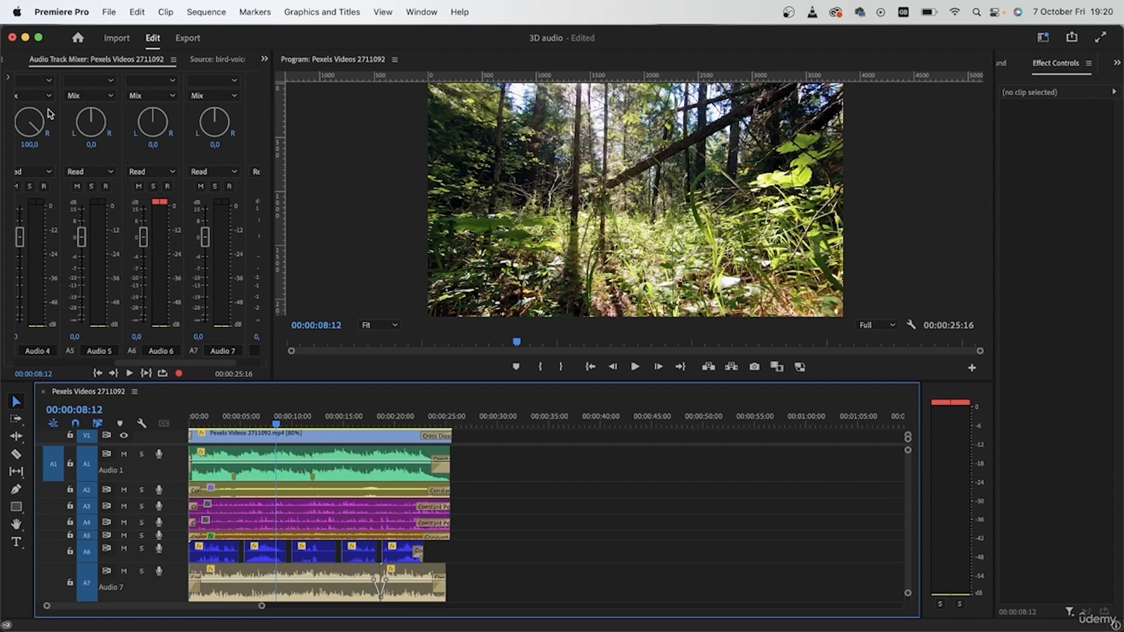
# Widen the Audio Track Mixer to show all tracks, and listen to Audio 2 in solo before unsoloing it at the sequence start
pyautogui.click(274, 159)
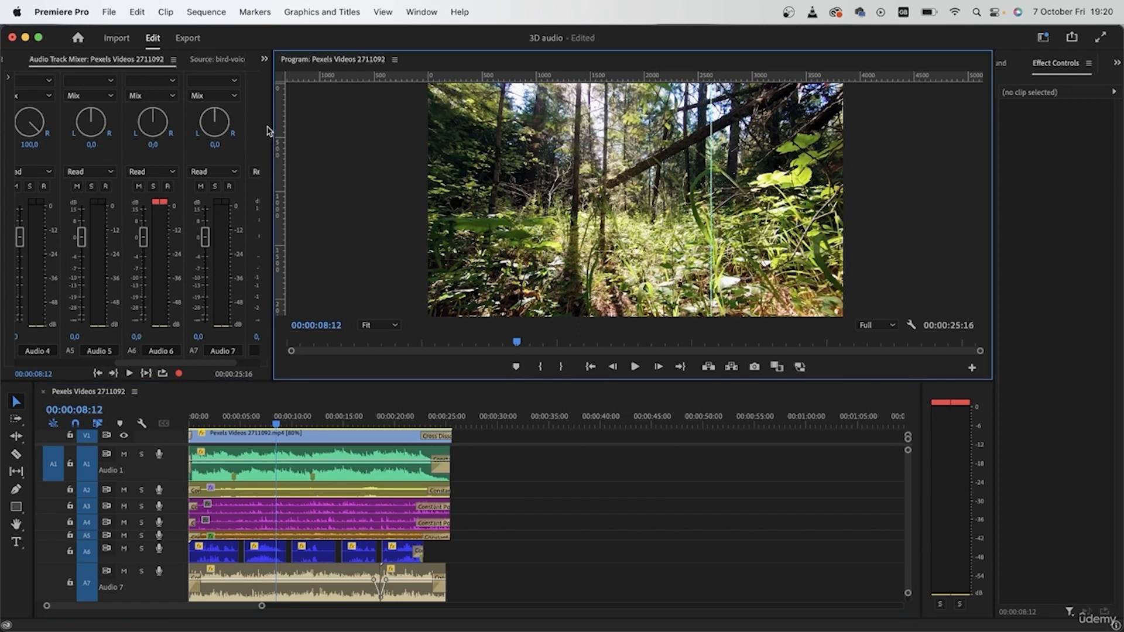
pyautogui.moveTo(275, 137); pyautogui.dragTo(549, 183)
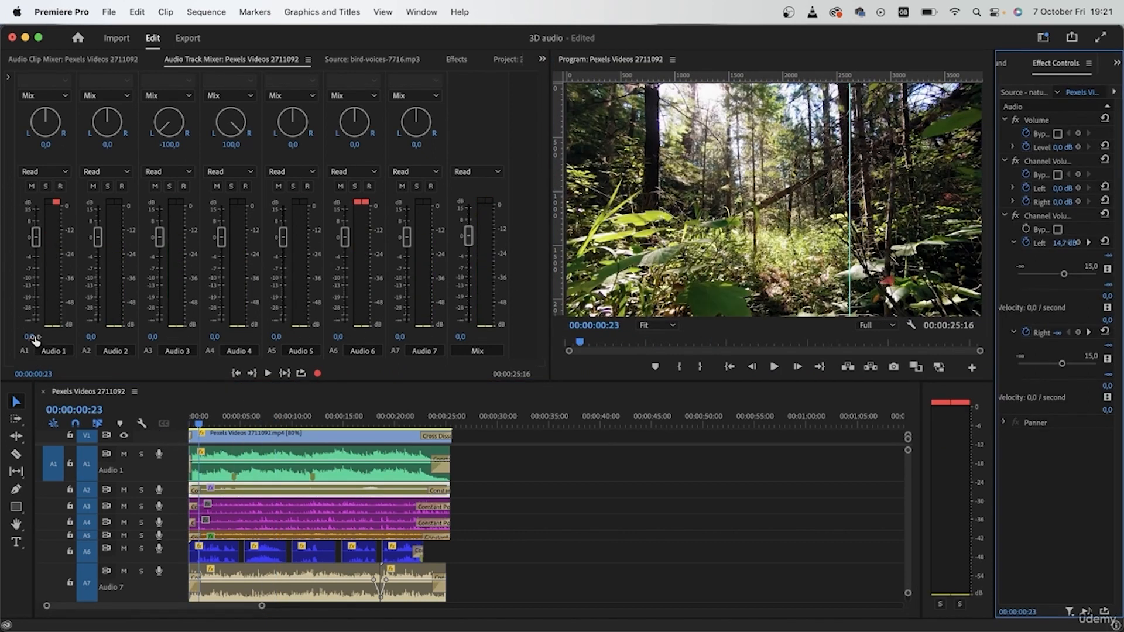
pyautogui.click(141, 489)
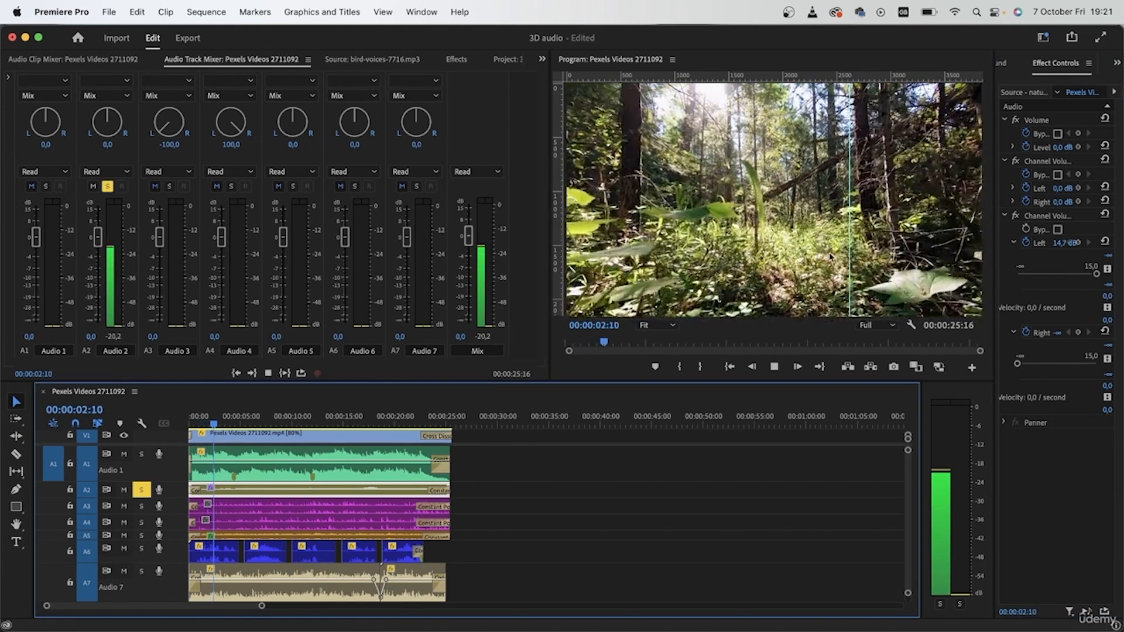
pyautogui.click(849, 265)
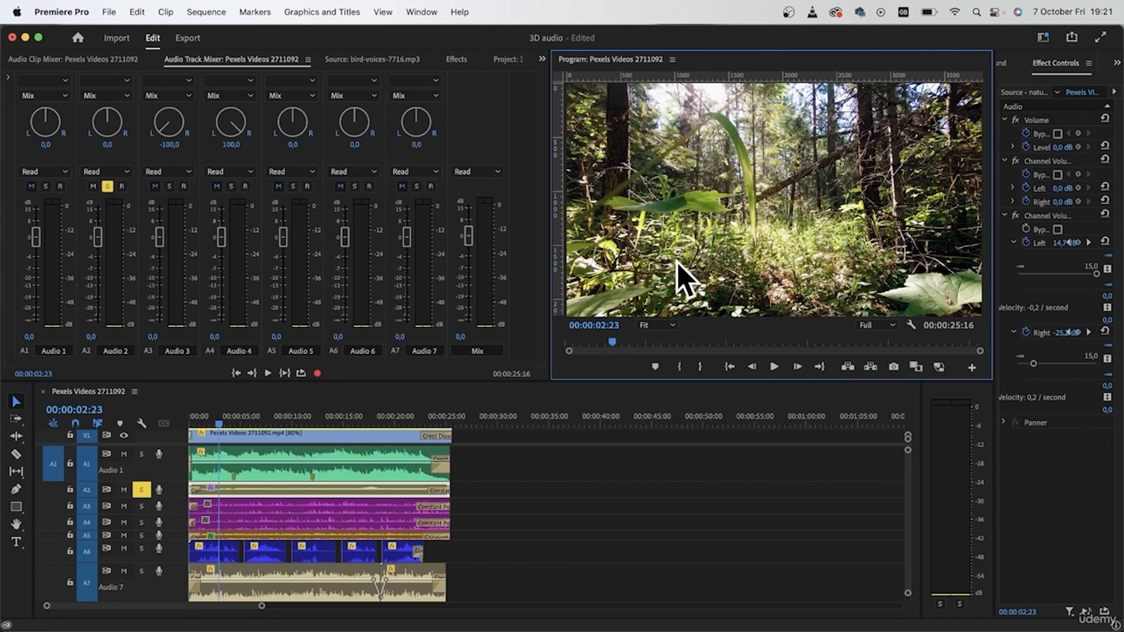
pyautogui.moveTo(225, 423); pyautogui.dragTo(167, 434)
pyautogui.click(107, 186)
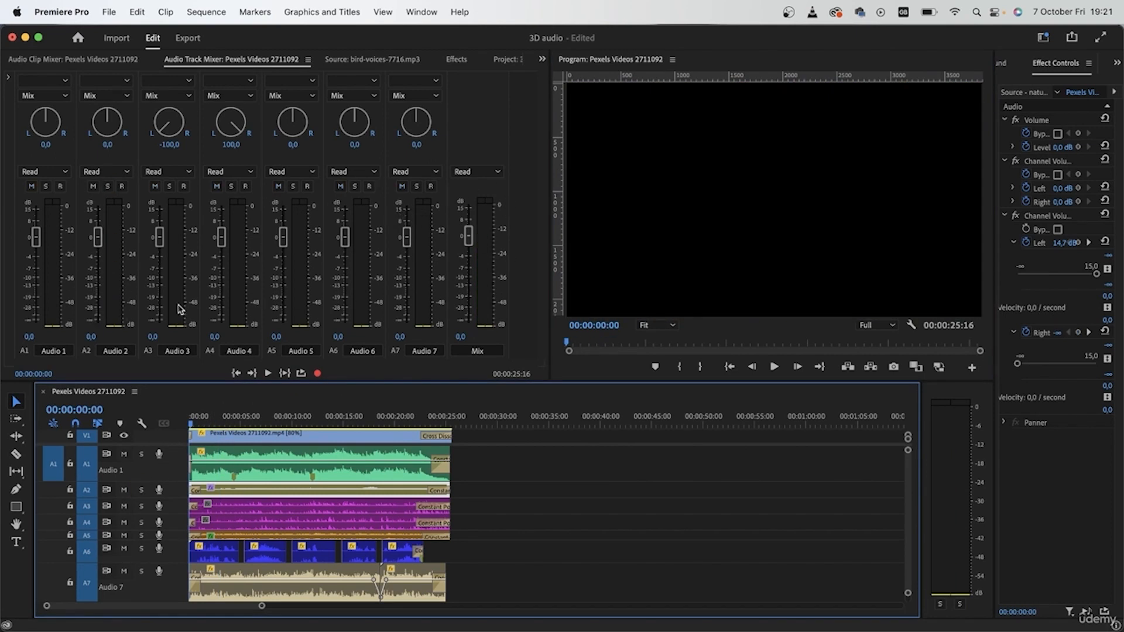
# Play the mix from the start and lower the track volumes: Audio 2 to -3.1 dB, Audio 3 to -7.8 dB, Audio 4 to -5.1 dB
pyautogui.press('space')
pyautogui.moveTo(97, 238); pyautogui.dragTo(100, 256)
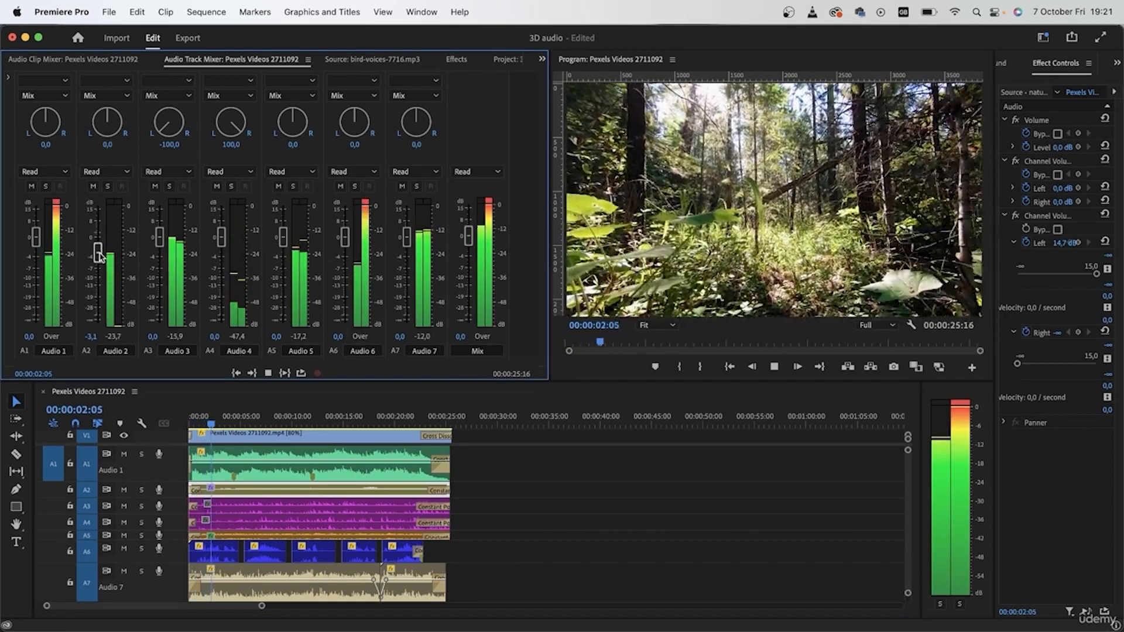
pyautogui.moveTo(161, 239); pyautogui.dragTo(165, 270)
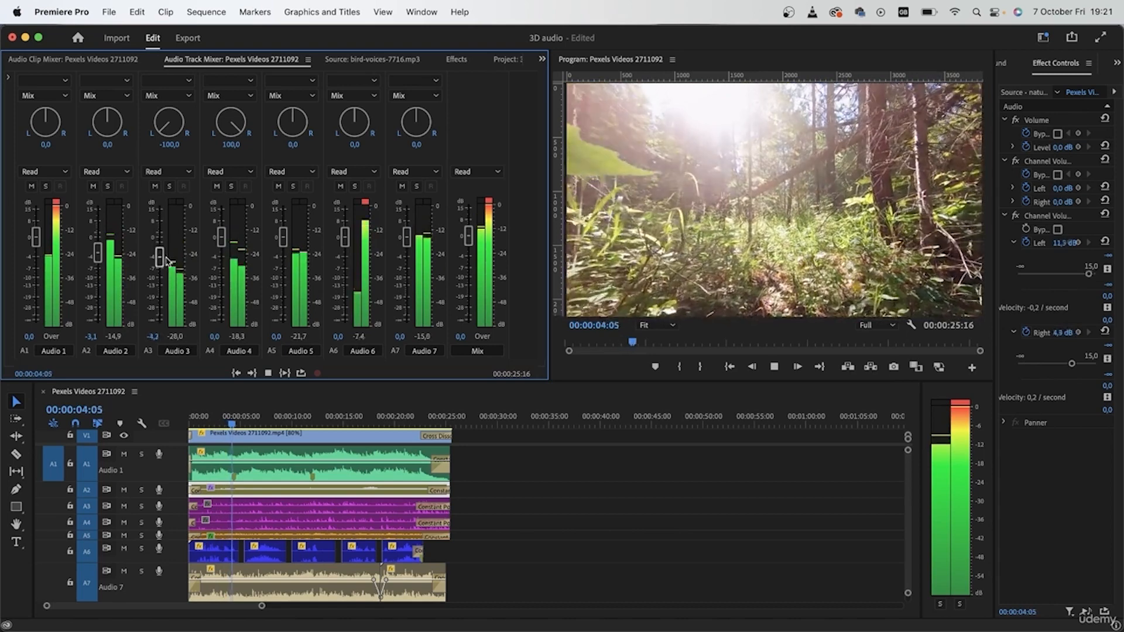
pyautogui.moveTo(220, 237); pyautogui.dragTo(221, 260)
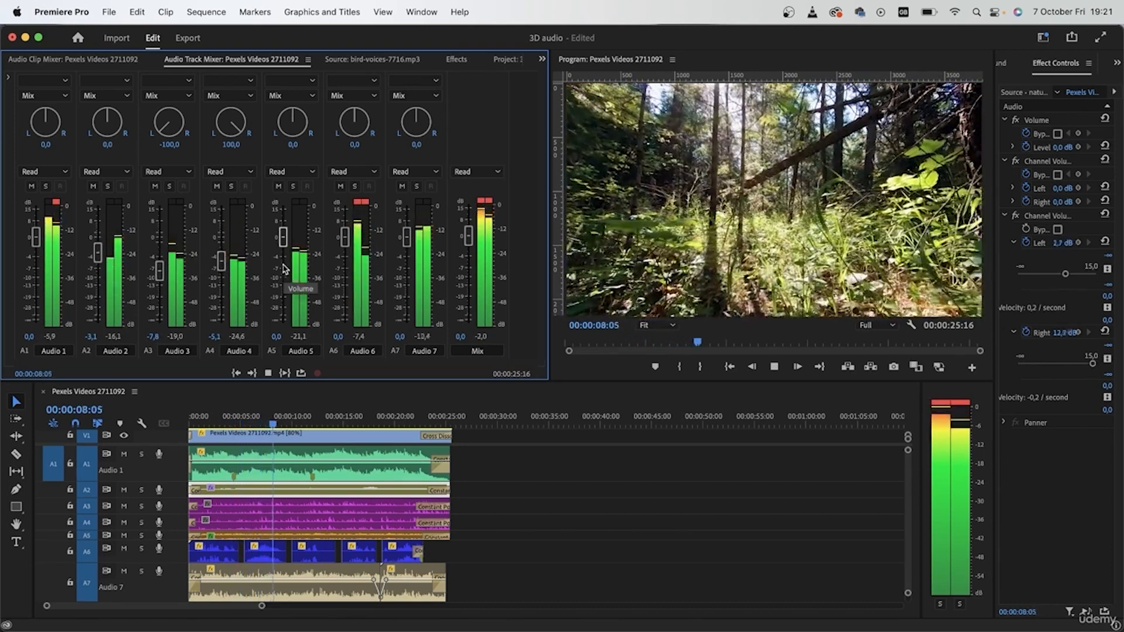
# Set the track volume of Audio 5 to -0.2 dB, Audio 6 to -2.7 dB and Audio 7 to -1.9 dB, and stop playback
pyautogui.moveTo(283, 238); pyautogui.dragTo(285, 252)
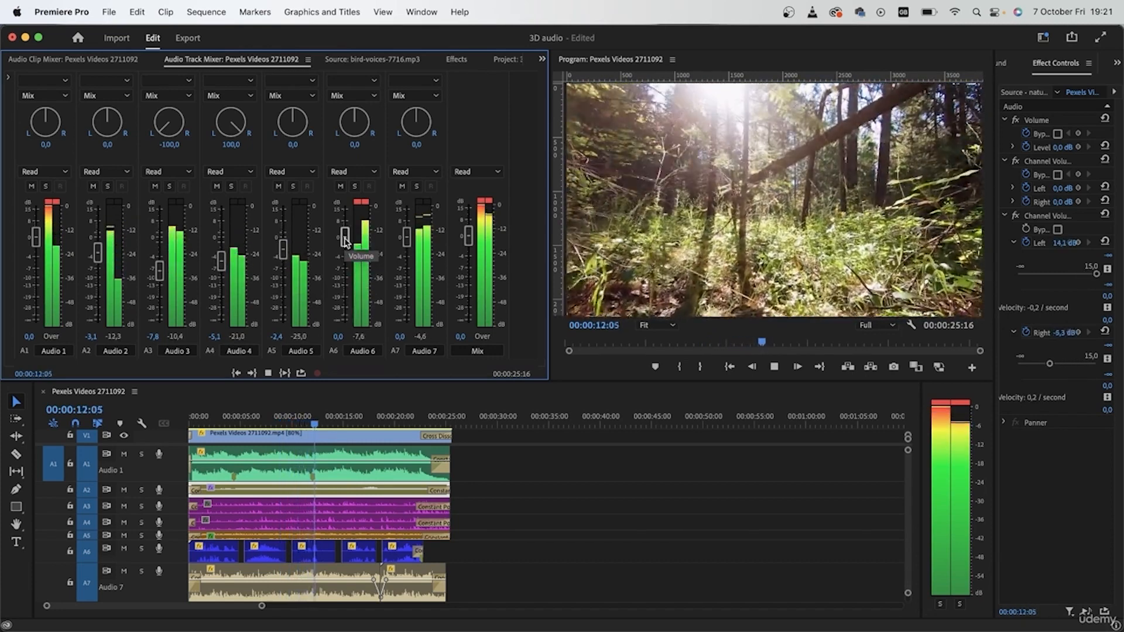
pyautogui.moveTo(345, 240); pyautogui.dragTo(285, 240)
pyautogui.moveTo(407, 238); pyautogui.dragTo(410, 249)
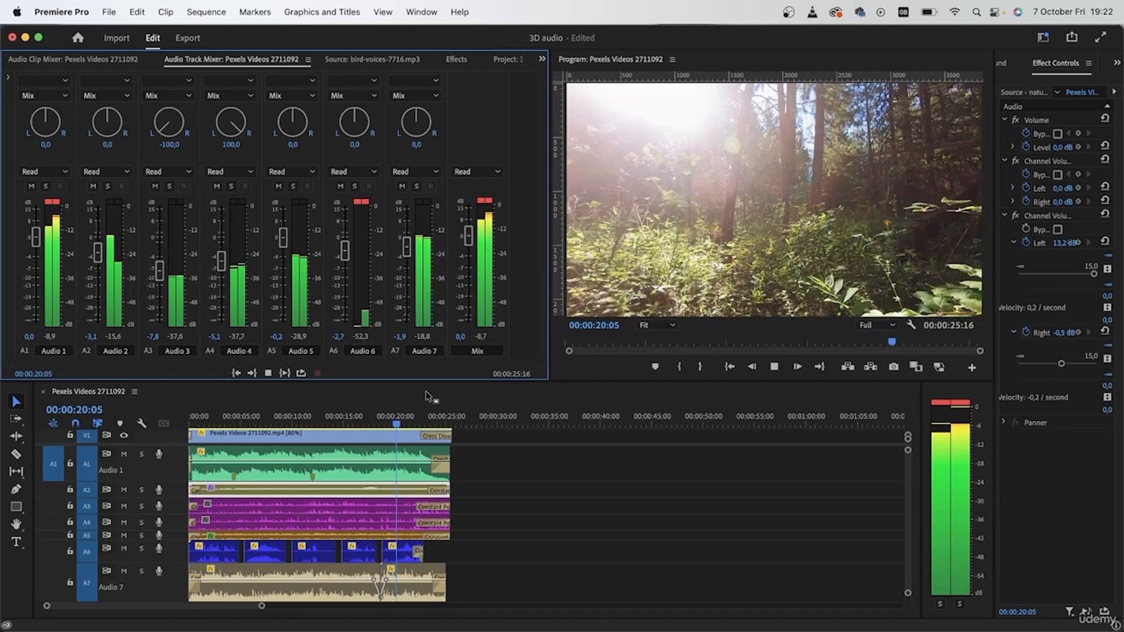
pyautogui.press('space')
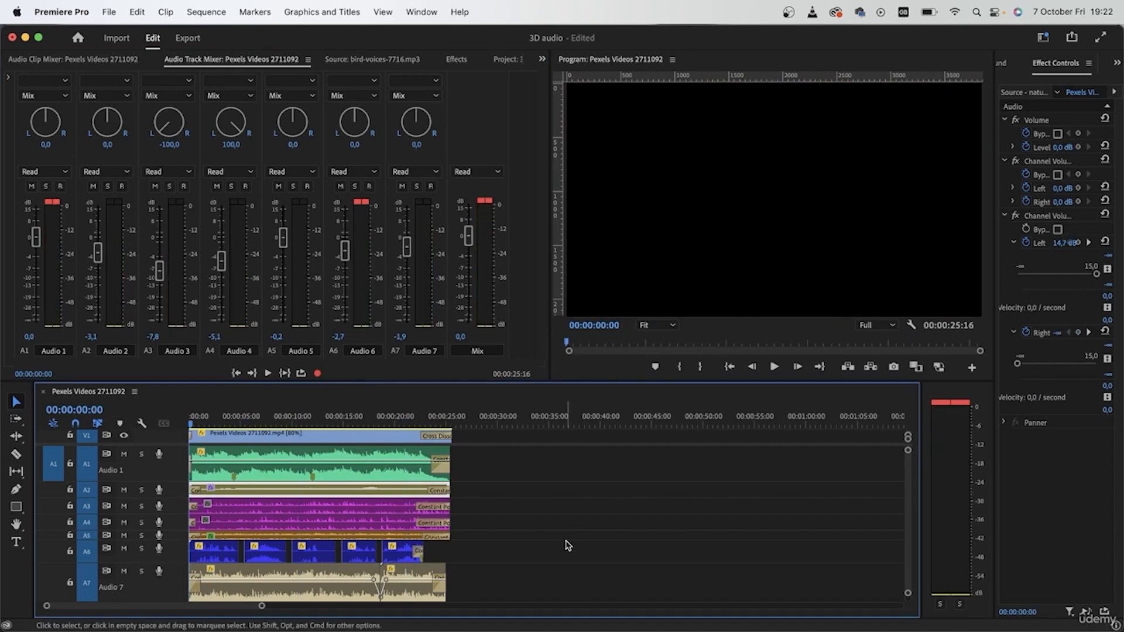
# Deselect all clips, listen to the rebalanced mix from the sequence start, and return the playhead to the start
pyautogui.click(661, 526)
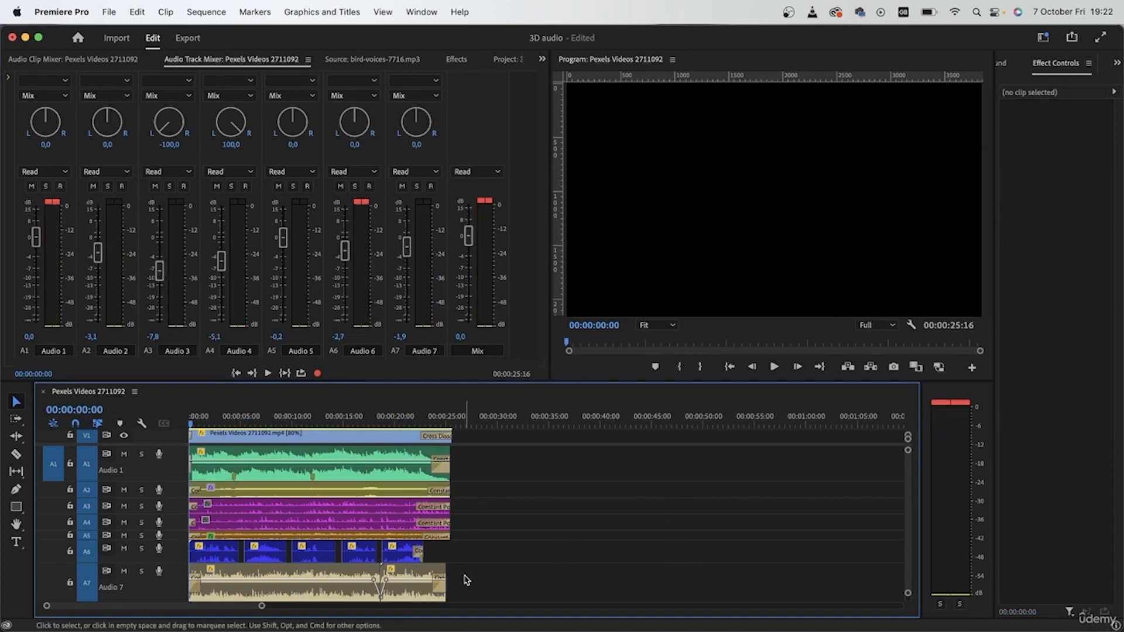
pyautogui.press('space')
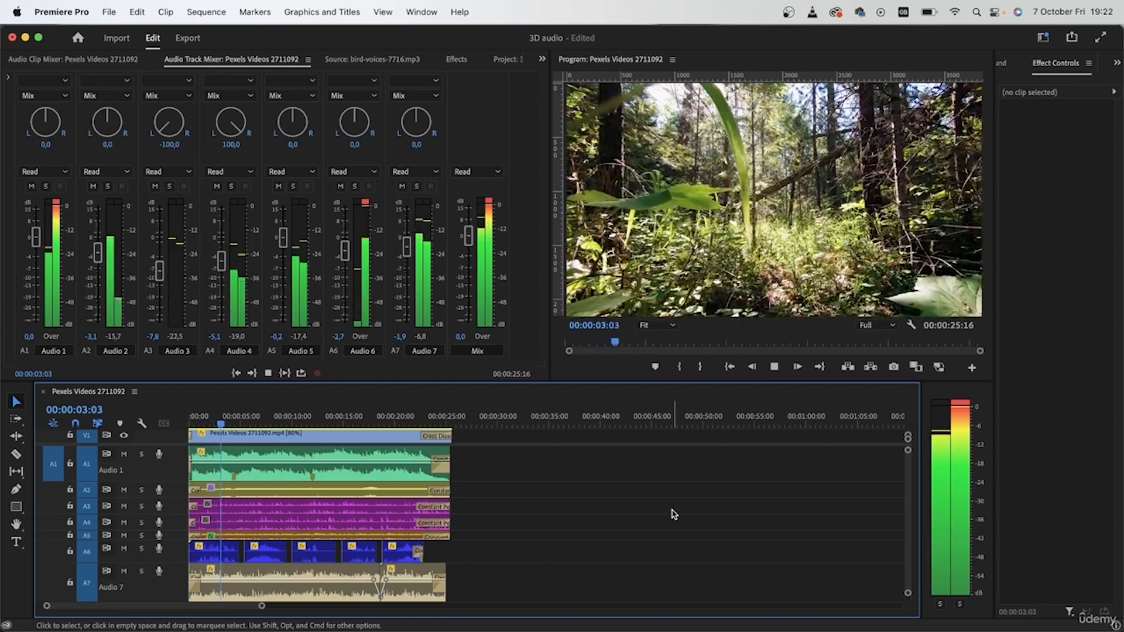
pyautogui.press('space')
pyautogui.click(256, 422)
pyautogui.press('Home')
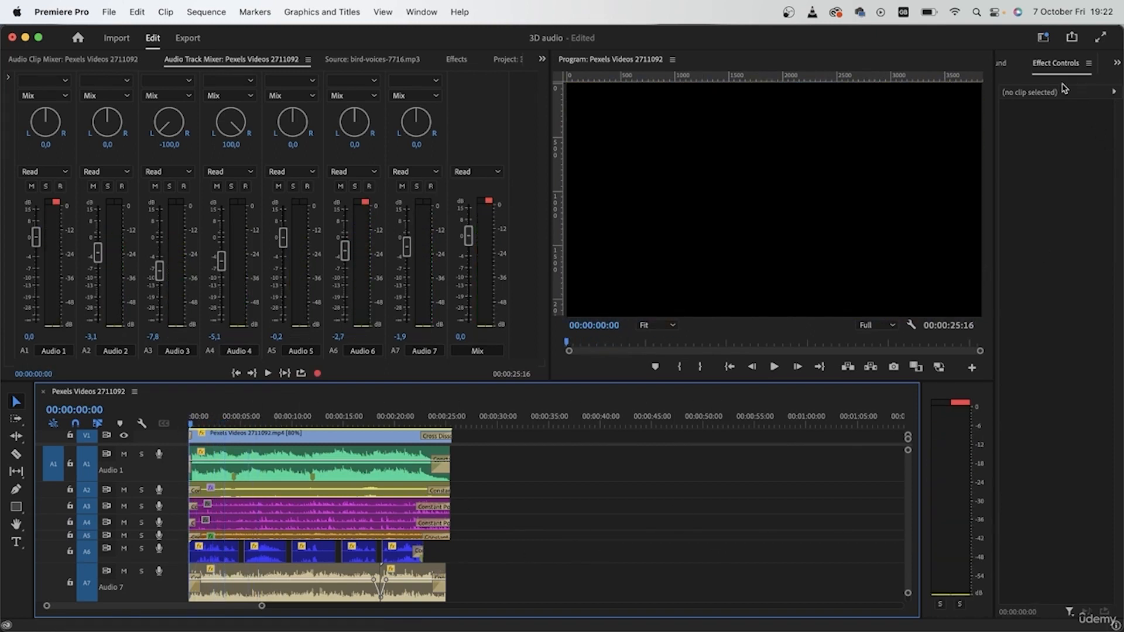
# Show the Essential Sound settings, widen their panel, and enlarge the Program monitor by narrowing the Audio Track Mixer
pyautogui.click(1006, 64)
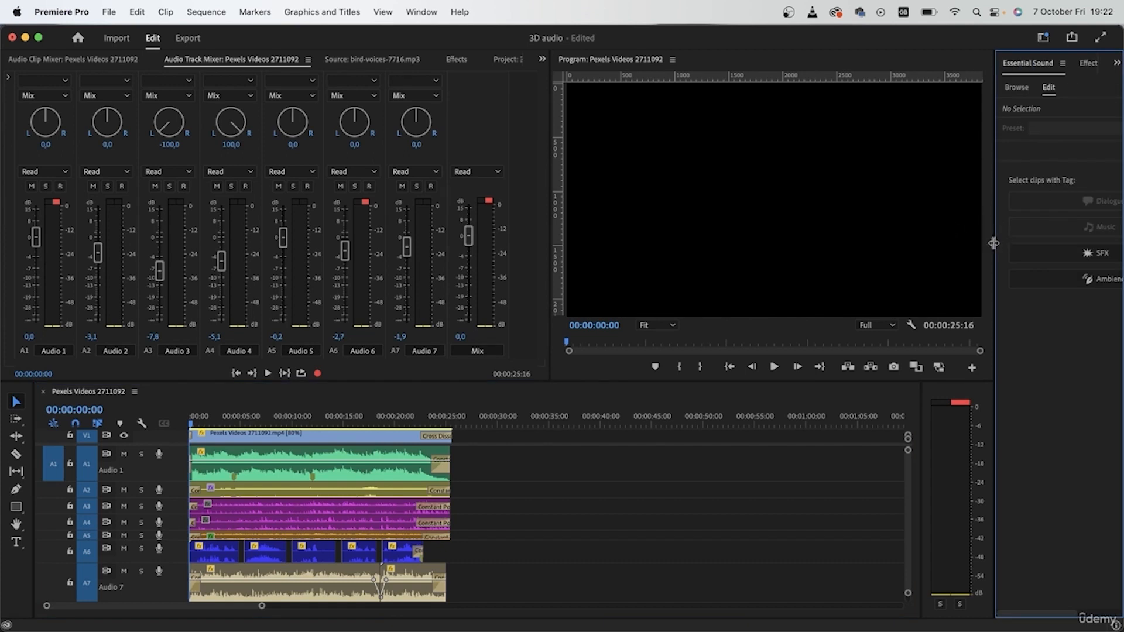
pyautogui.moveTo(996, 405); pyautogui.dragTo(784, 396)
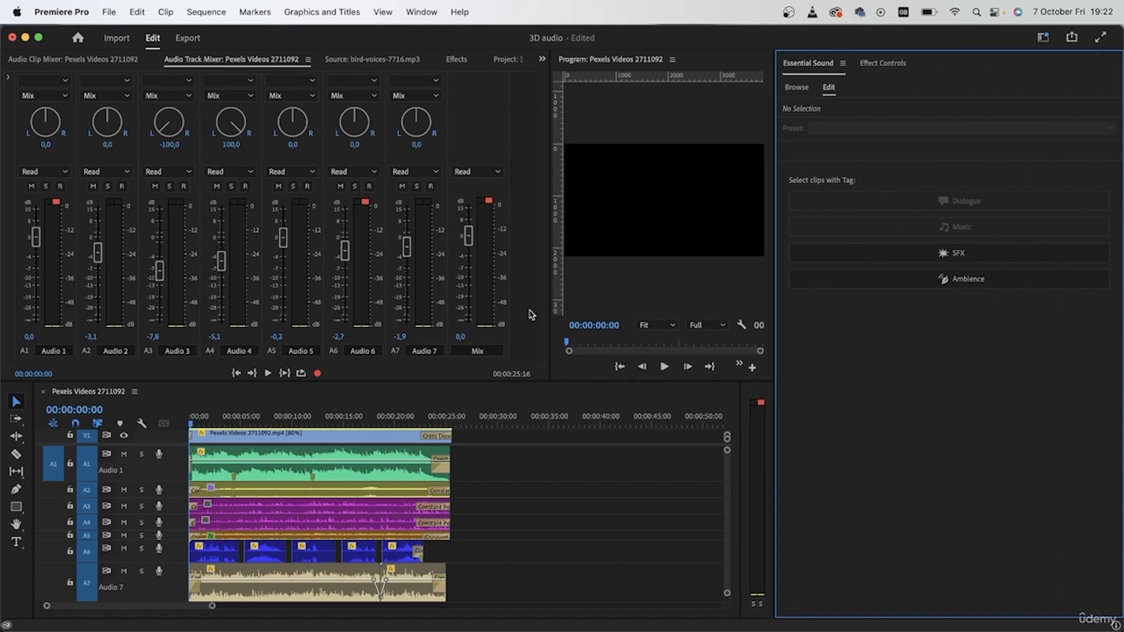
pyautogui.moveTo(549, 318); pyautogui.dragTo(306, 294)
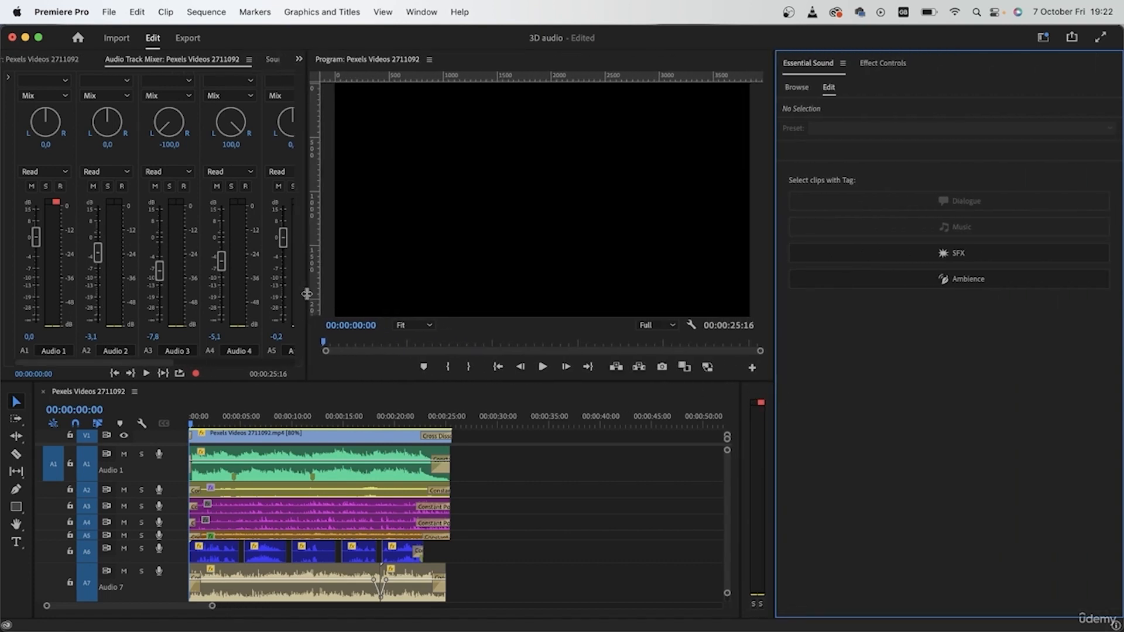
# Solo Audio 6, select all its bird-voices clips, tag them as Dialogue, and apply the Make Distant preset
pyautogui.moveTo(517, 539); pyautogui.dragTo(174, 550)
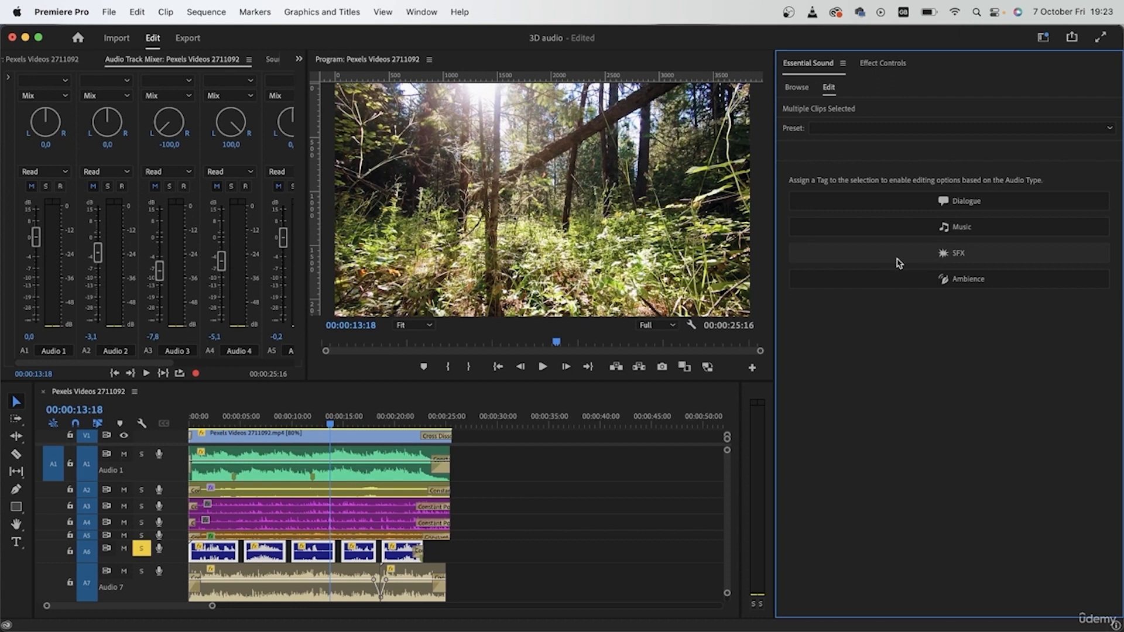
pyautogui.click(926, 203)
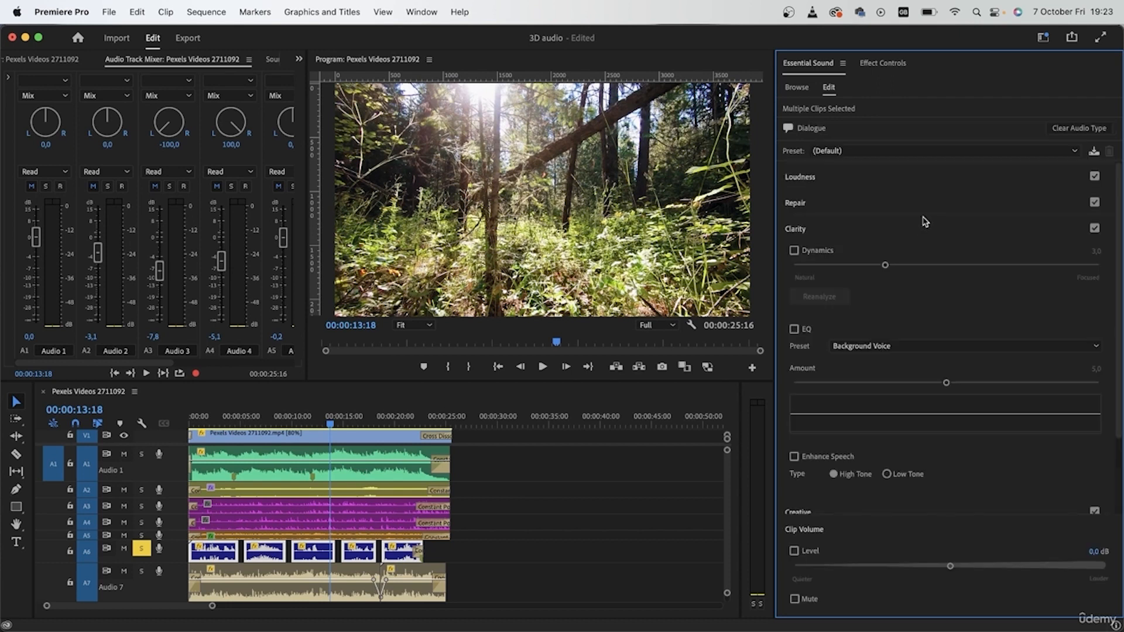
pyautogui.click(826, 151)
pyautogui.click(849, 208)
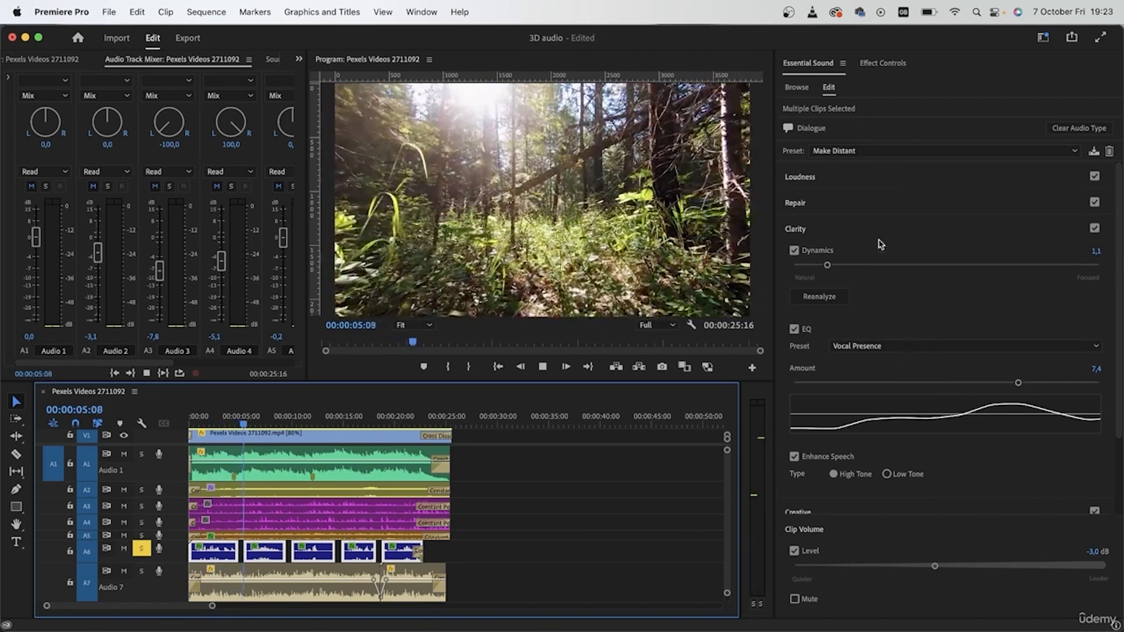
# Examine the Make Distant preset's Repair, Loudness and Clarity settings while listening to the Audio 6 clips, and stop playback
pyautogui.click(836, 201)
pyautogui.click(829, 176)
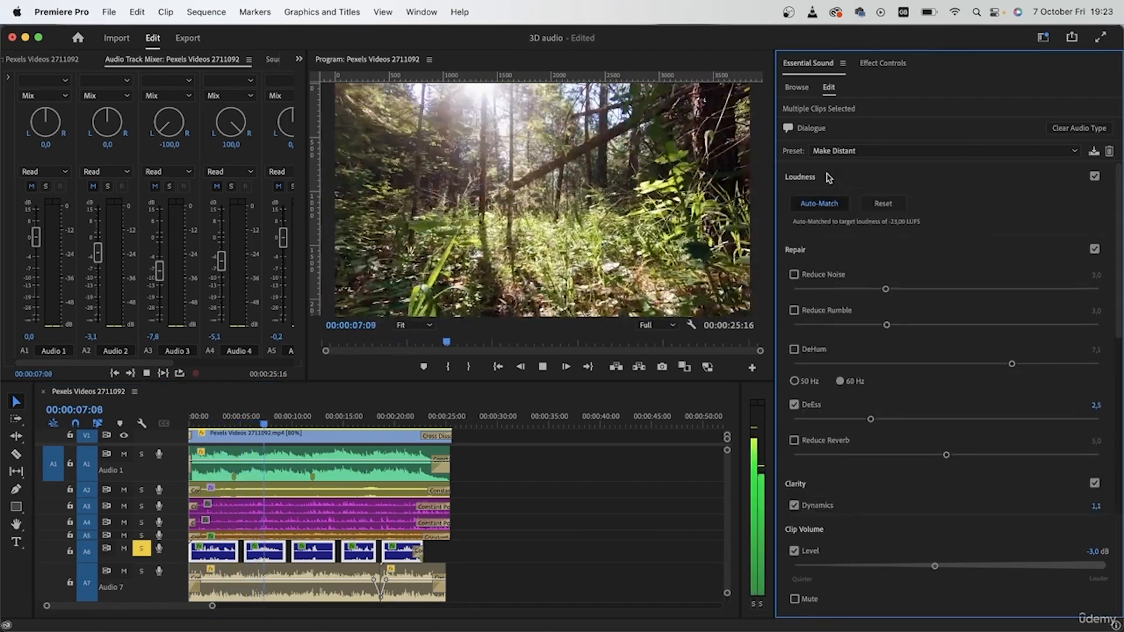
pyautogui.click(816, 176)
pyautogui.click(818, 458)
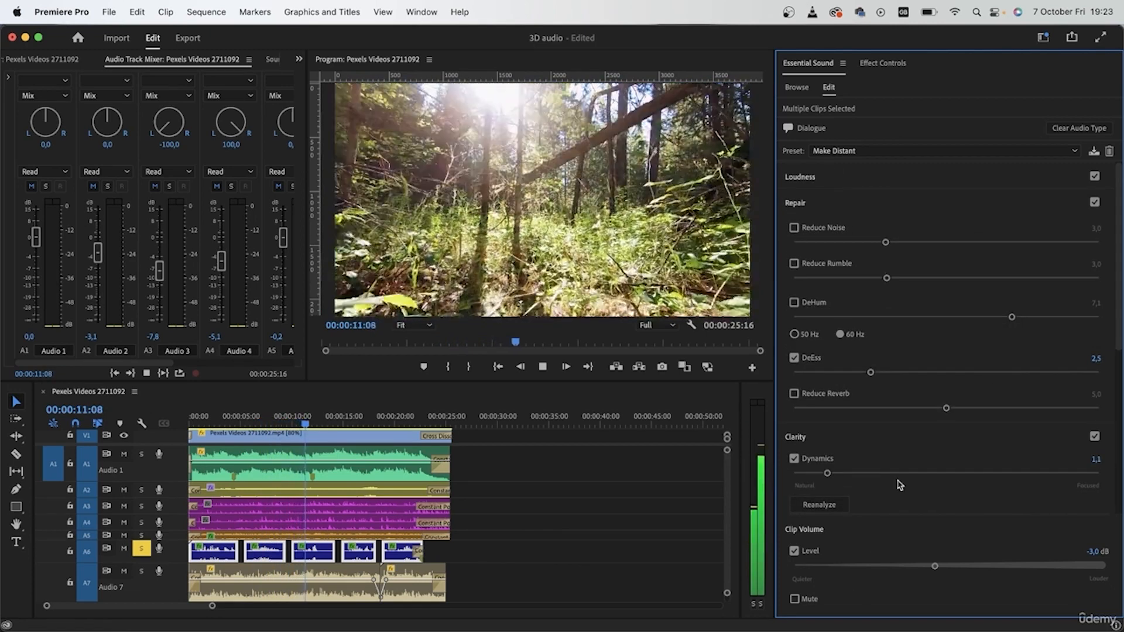
pyautogui.press('space')
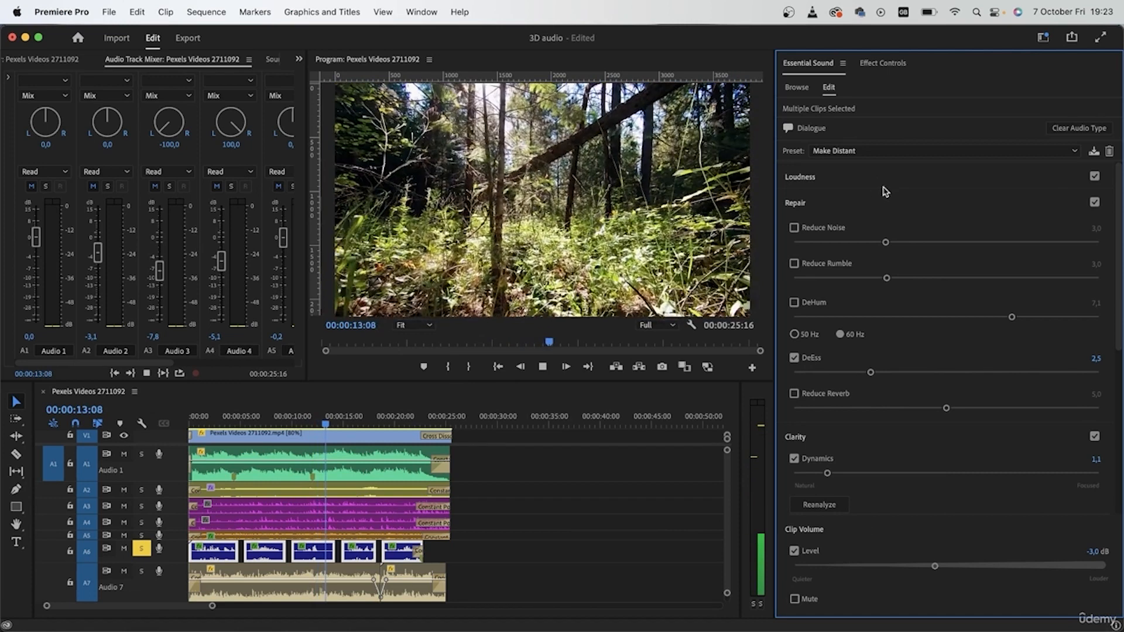
# Apply the In a Large Room dialogue preset to the selected Audio 6 clips and return the playhead to the sequence start
pyautogui.click(889, 151)
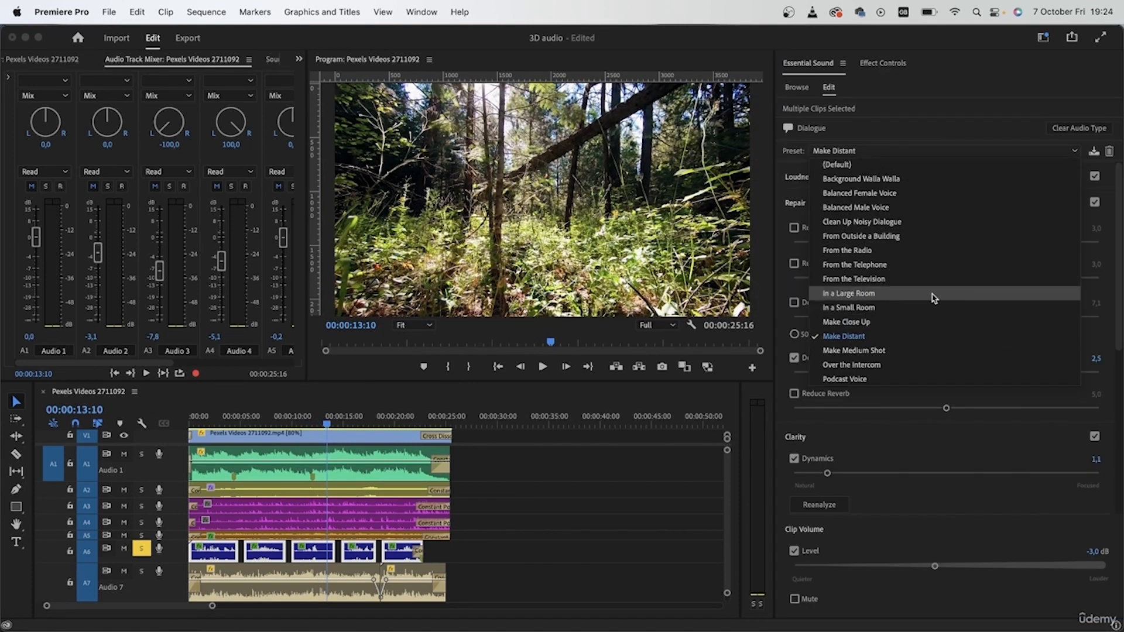
pyautogui.click(909, 296)
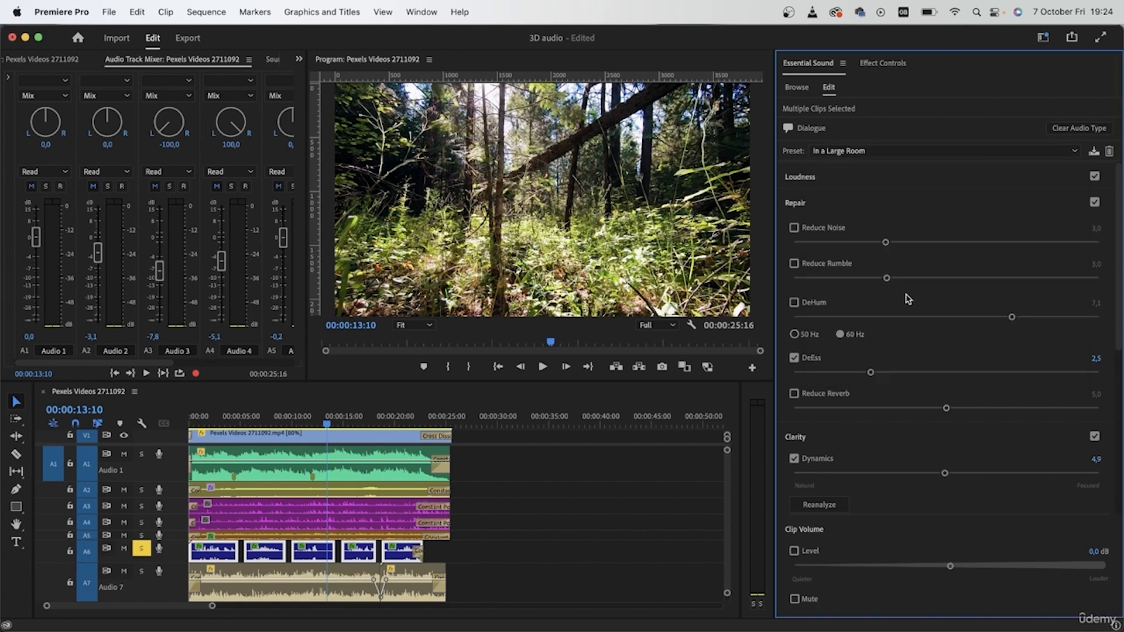
pyautogui.moveTo(255, 413); pyautogui.dragTo(187, 374)
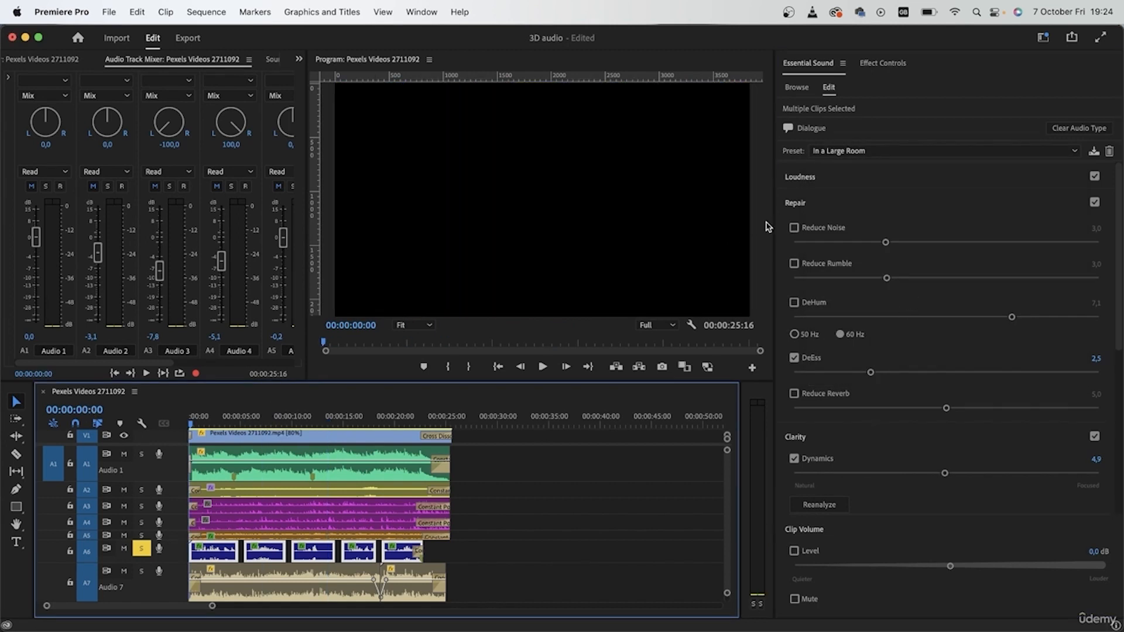
# Play the Audio 6 clips and raise their Large Reflective Room reverb amount to 10.0, stopping playback at about 00:00:12:01
pyautogui.click(795, 203)
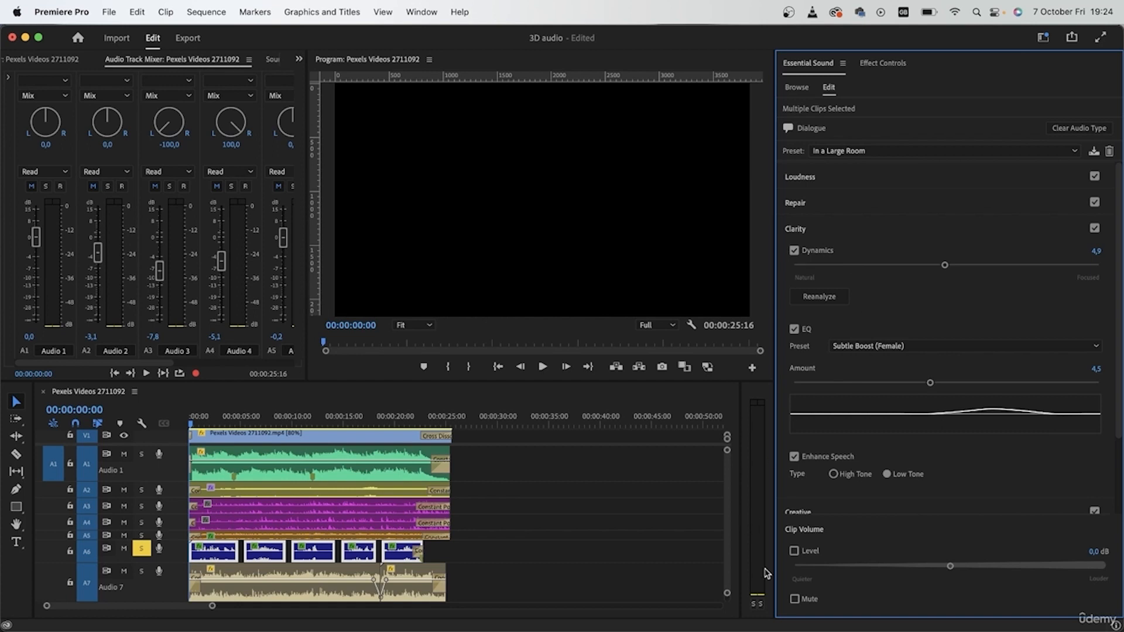
pyautogui.scroll(-3, 907, 468)
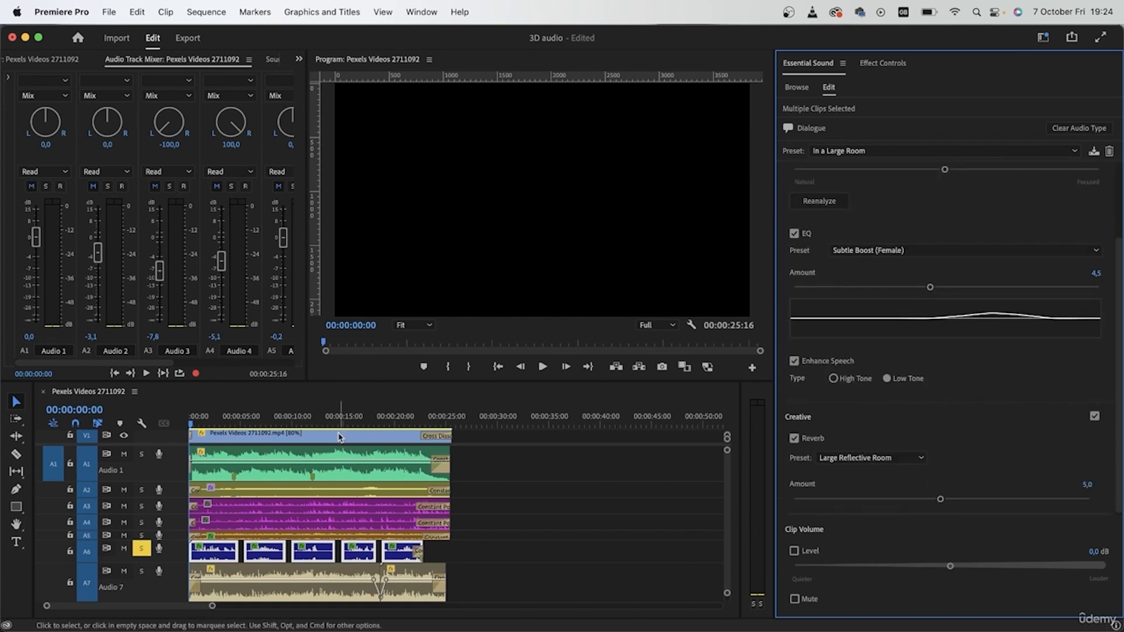
pyautogui.press('space')
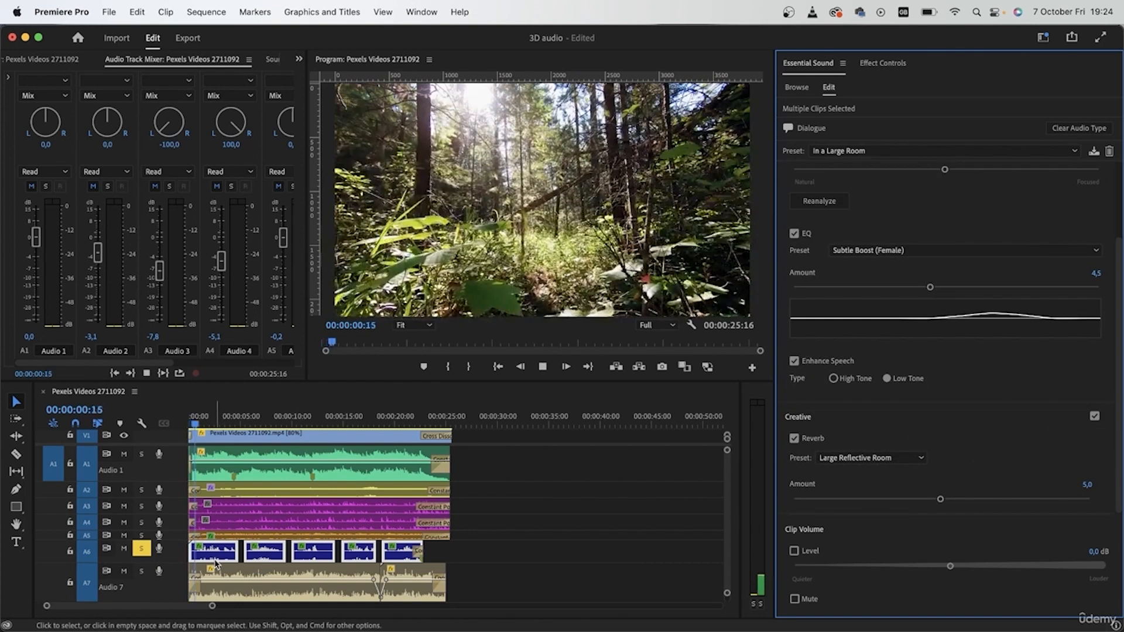
pyautogui.moveTo(941, 499); pyautogui.dragTo(1004, 499)
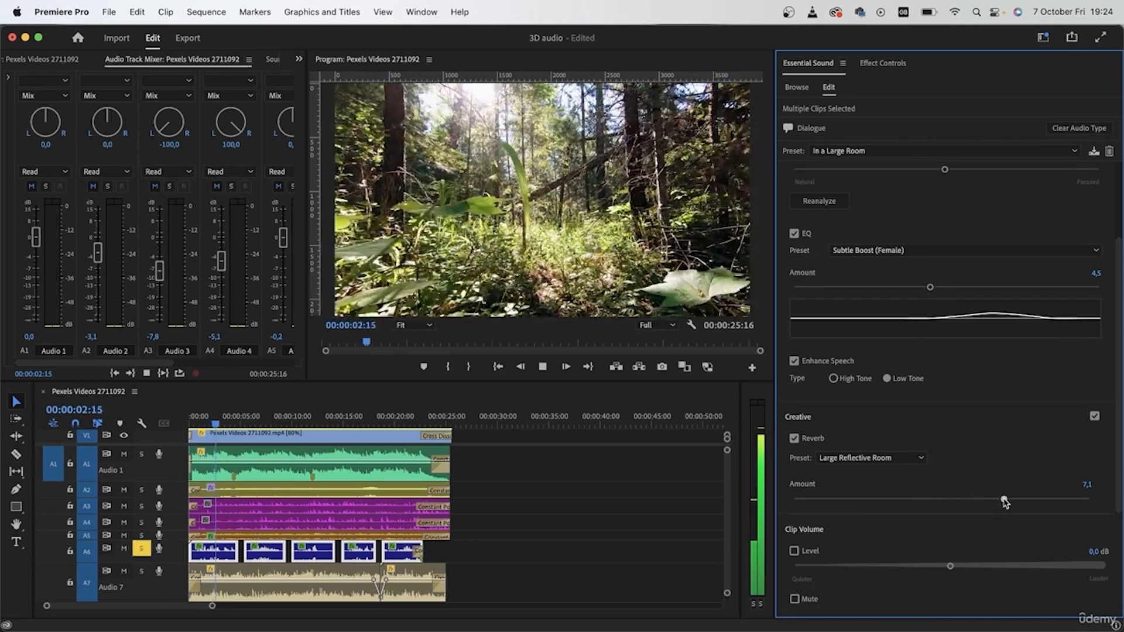
pyautogui.click(1056, 499)
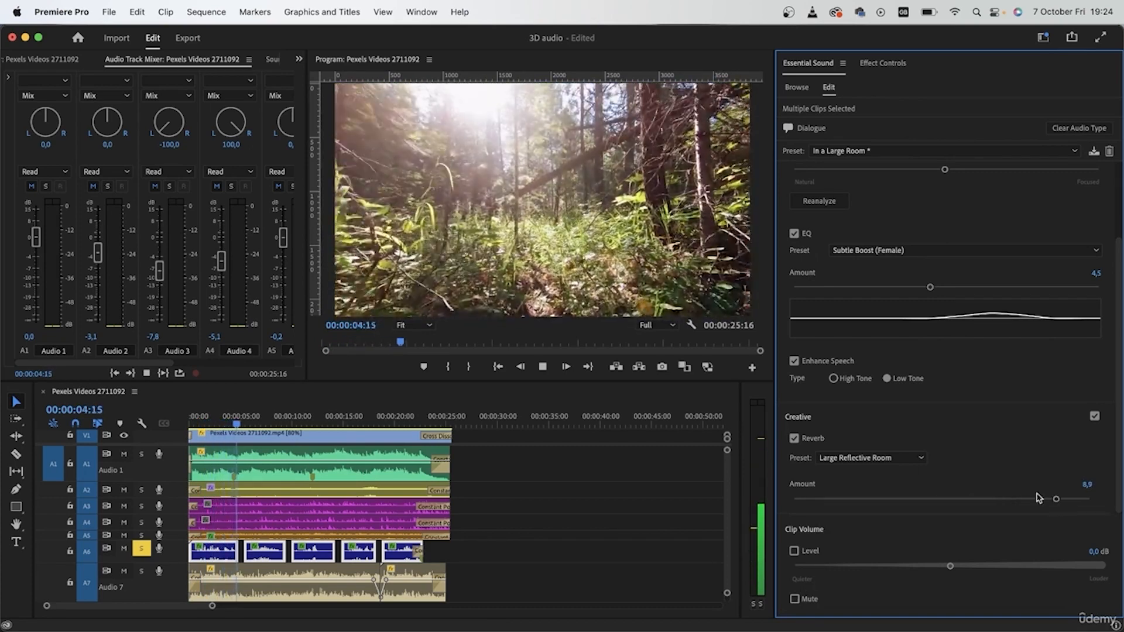
pyautogui.click(902, 458)
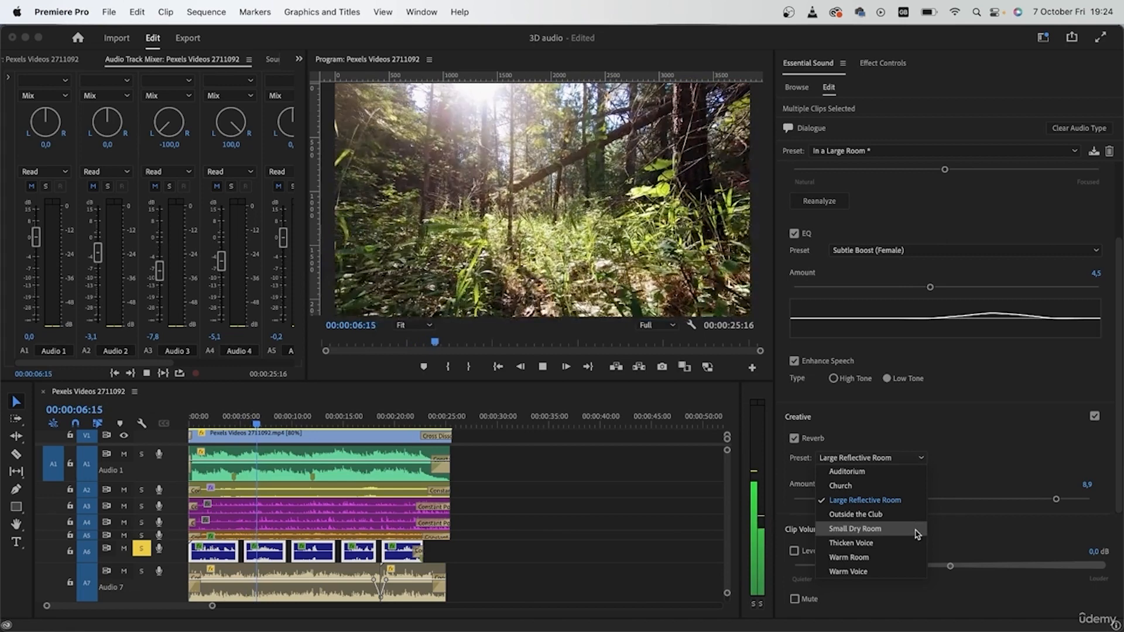
pyautogui.click(1091, 500)
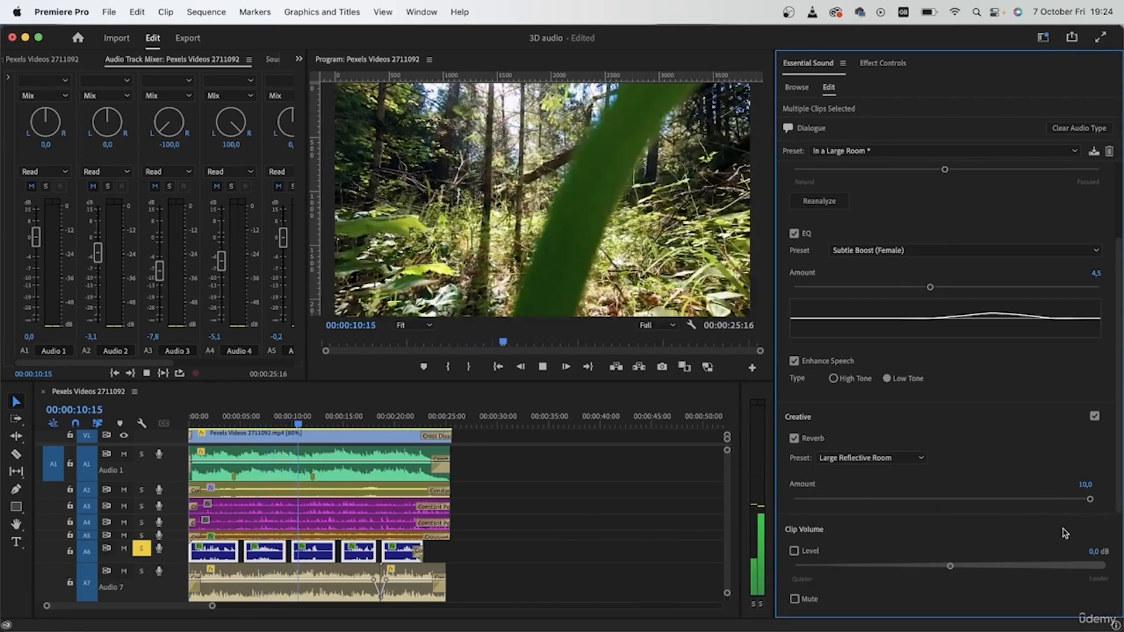
pyautogui.scroll(3, 1024, 391)
pyautogui.press('space')
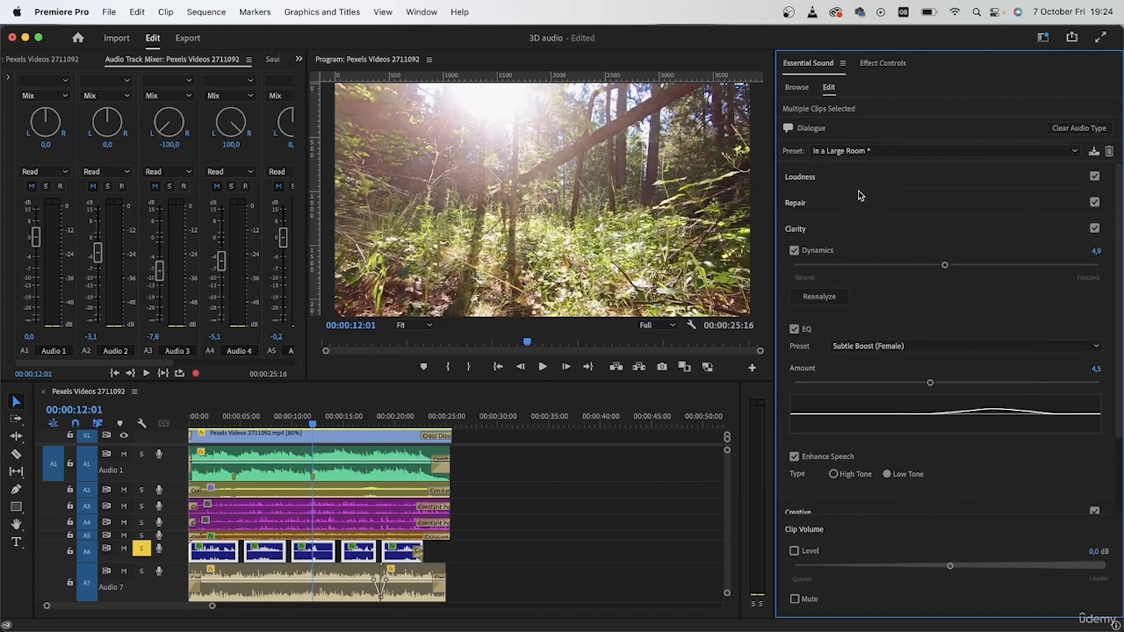
# Turn off solo on Audio 6 and remove the automatic loudness matching from the selected bird-voices clips
pyautogui.click(825, 178)
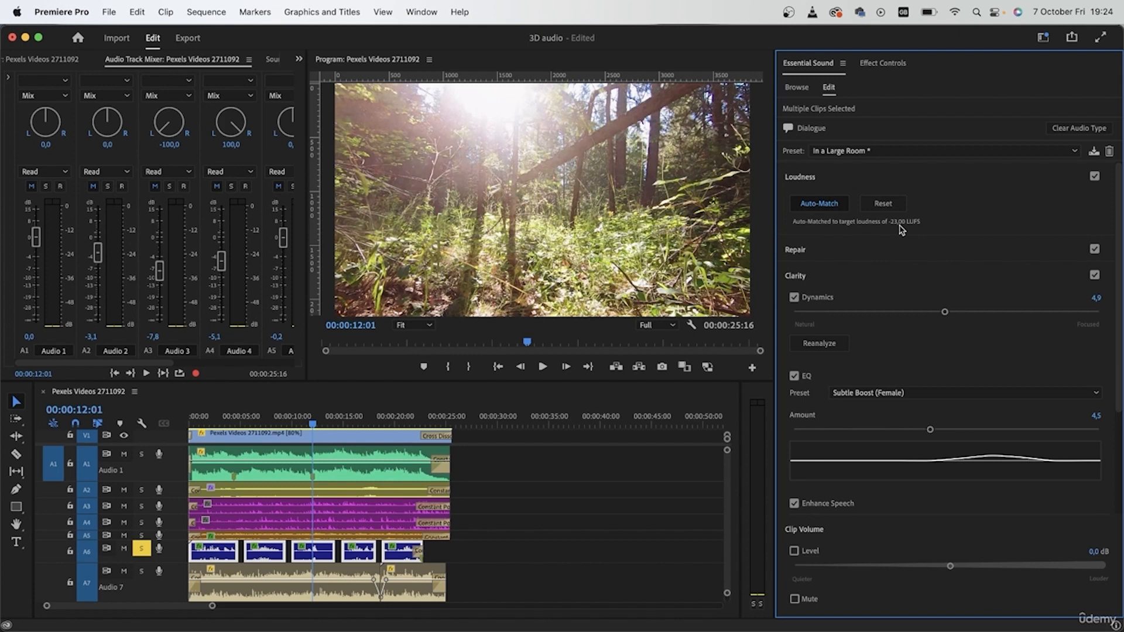
pyautogui.click(141, 548)
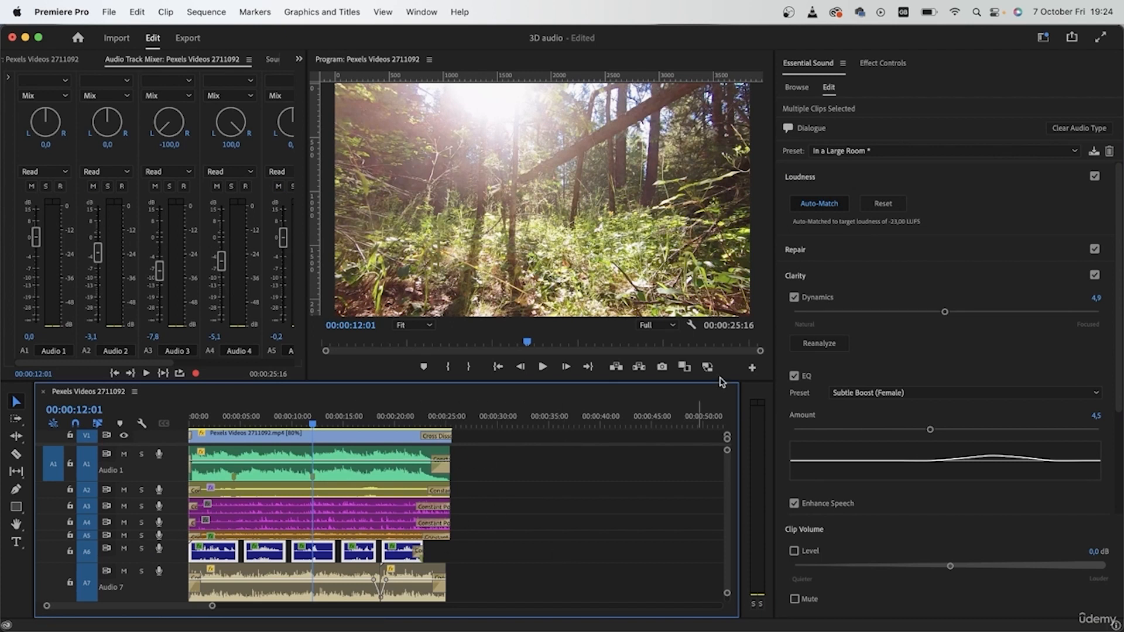
pyautogui.click(830, 205)
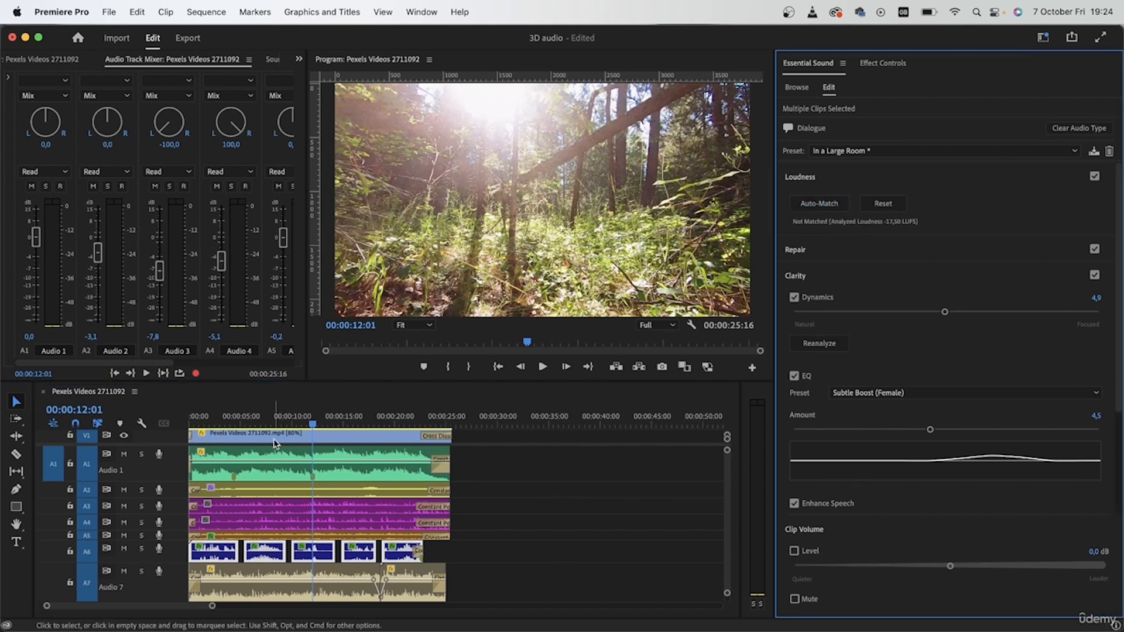
# Play soloed Audio 6 from the sequence start, collapse the Loudness and Clarity settings, and toggle the Creative effects to compare the reverb
pyautogui.moveTo(268, 419); pyautogui.dragTo(111, 432)
pyautogui.press('space')
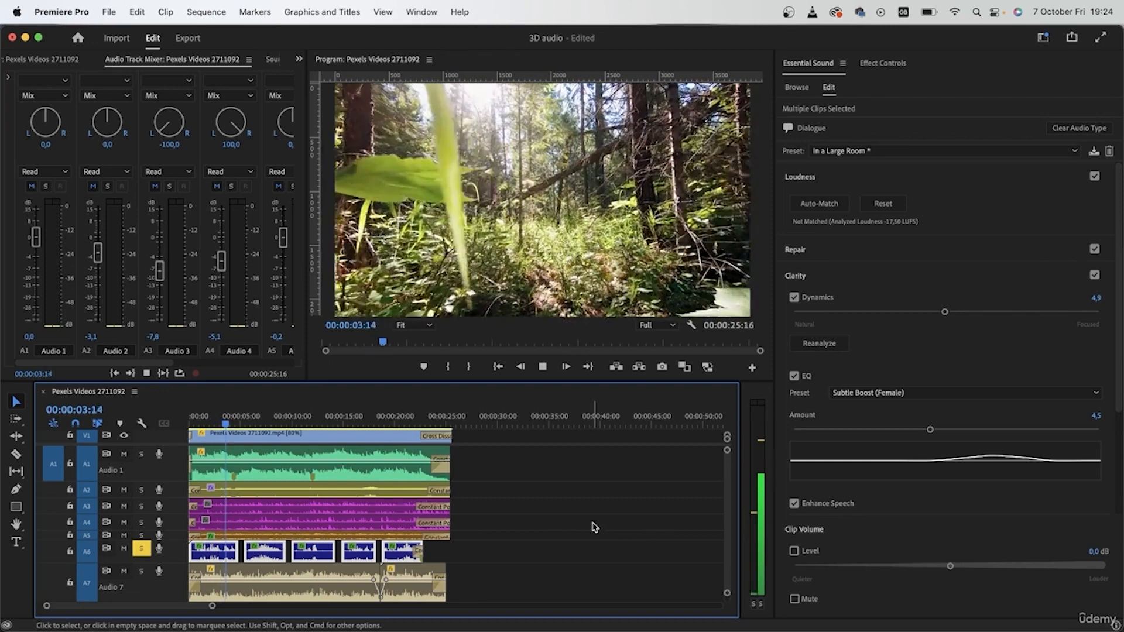
pyautogui.click(849, 179)
pyautogui.click(878, 229)
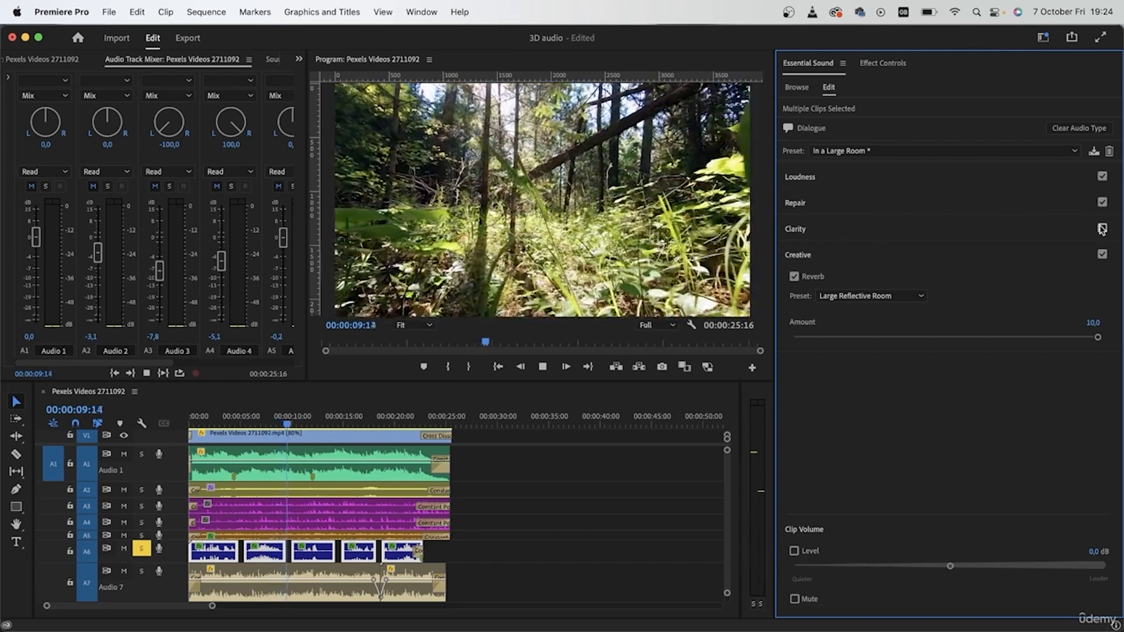
pyautogui.click(1102, 255)
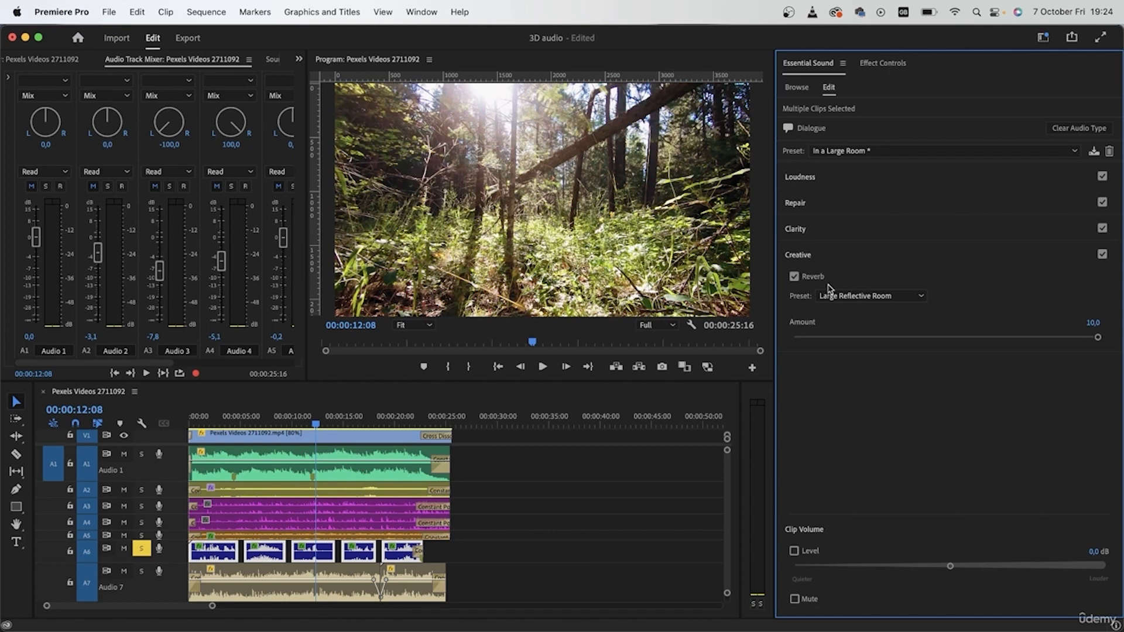
# Play soloed Audio 6 from about 00:00:05 and switch the Creative effects off and on to compare the bird voices
pyautogui.click(246, 421)
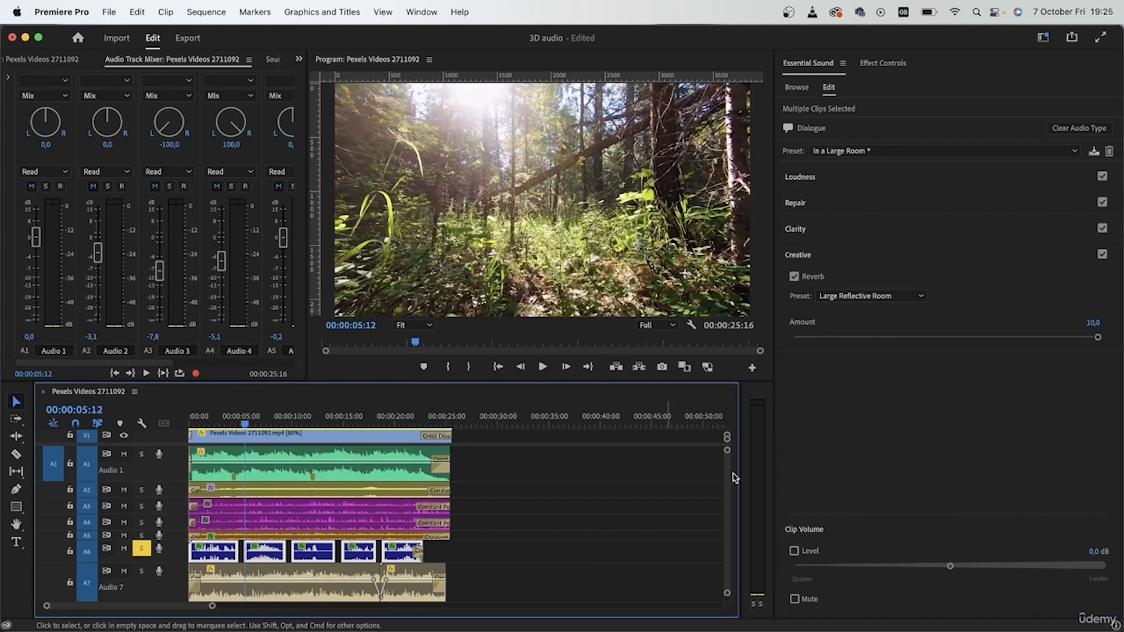
pyautogui.click(1102, 256)
pyautogui.click(1102, 256)
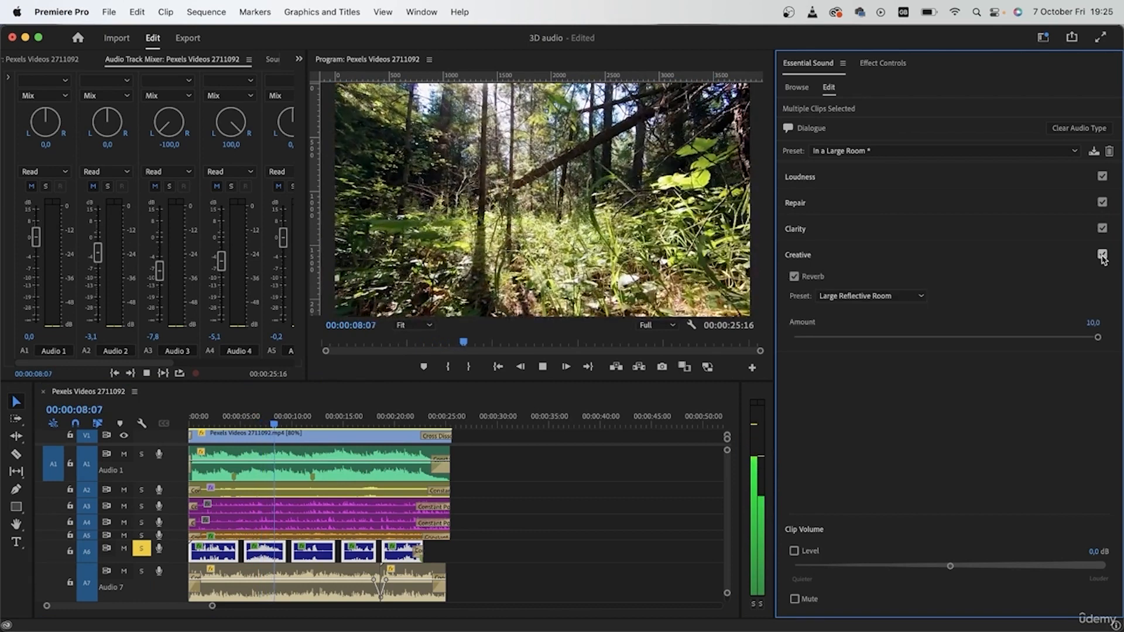
# Change the Audio 6 clips' reverb preset to Church and listen to it from about 00:00:05 to 00:00:09:03
pyautogui.click(871, 295)
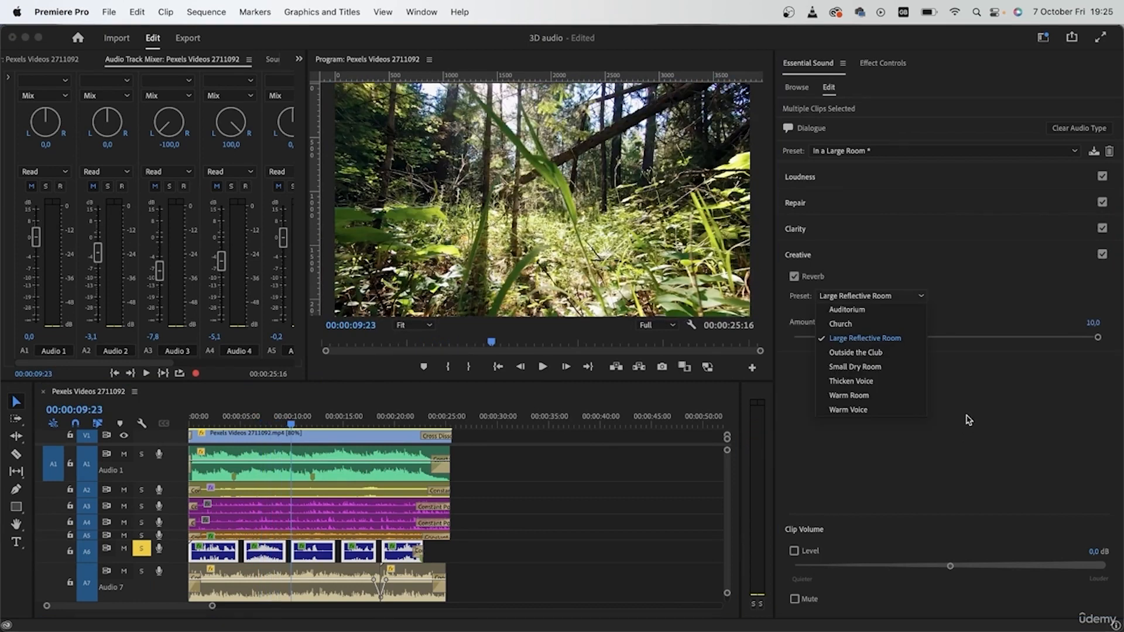
pyautogui.click(878, 323)
pyautogui.click(249, 417)
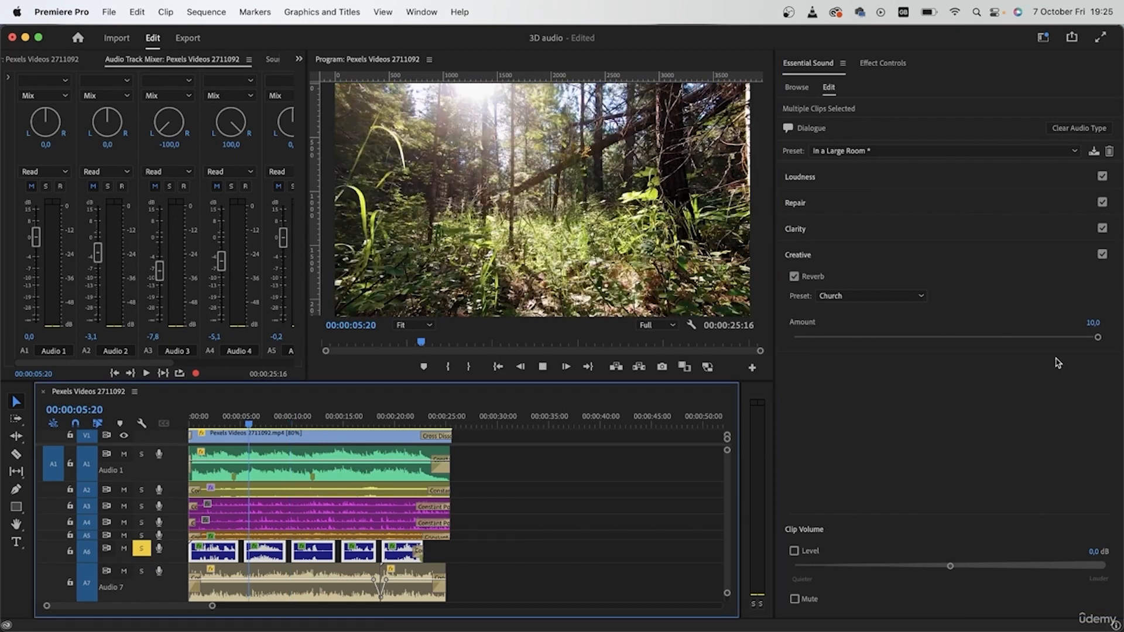
pyautogui.press('space')
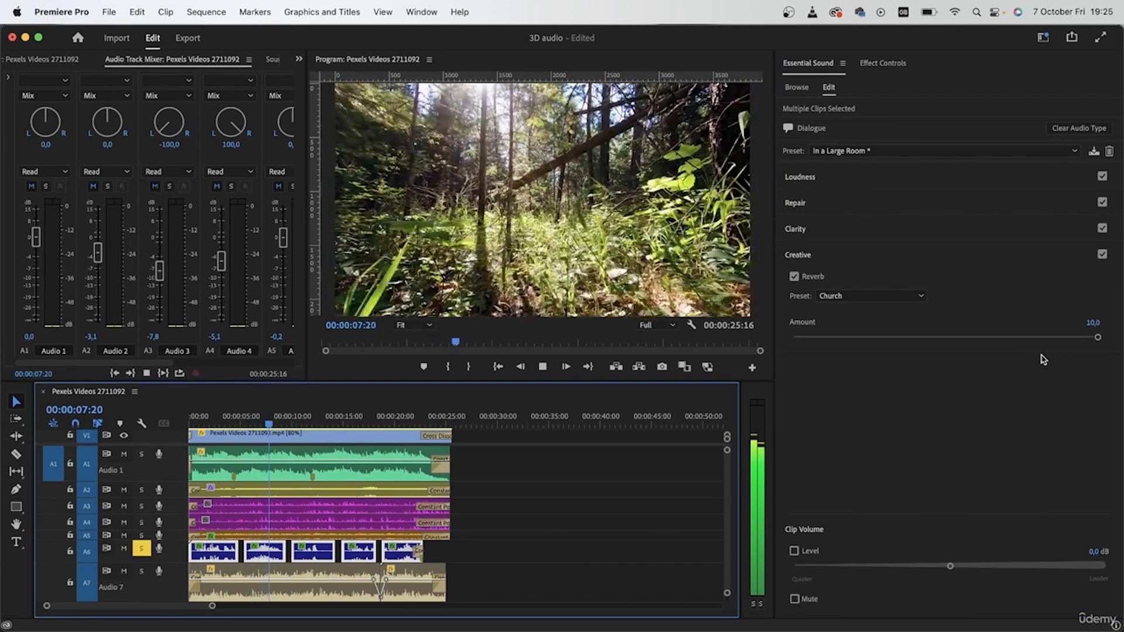
pyautogui.press('space')
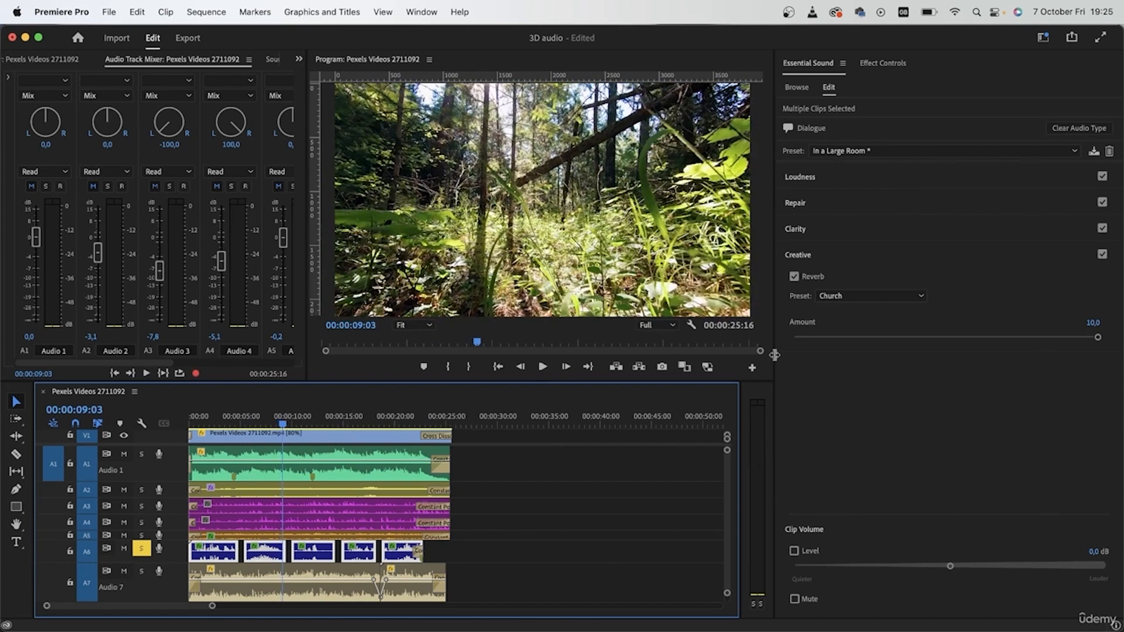
# Apply the In a Large Room dialogue preset to the selected Audio 3 and Audio 4 clips
pyautogui.moveTo(775, 355); pyautogui.dragTo(1077, 355)
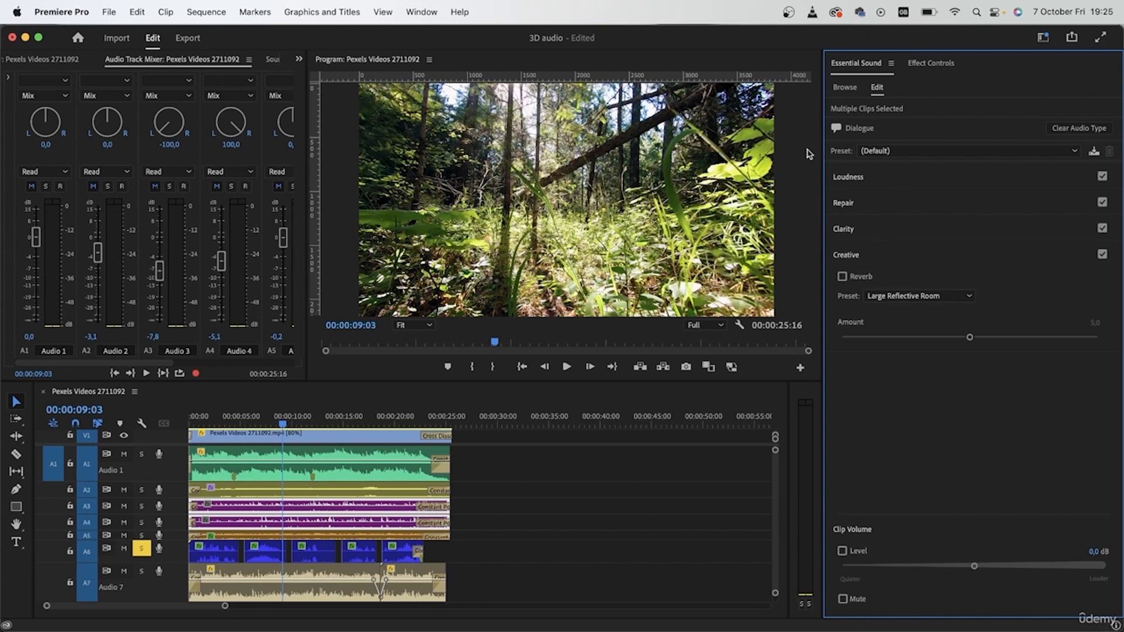
pyautogui.click(966, 152)
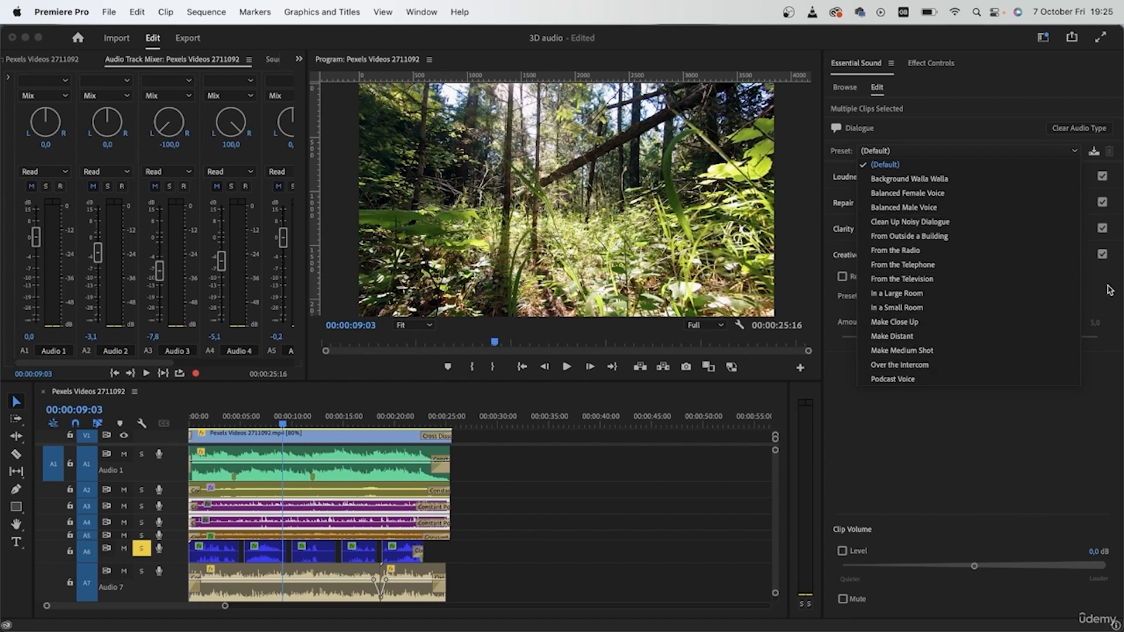
pyautogui.click(1042, 295)
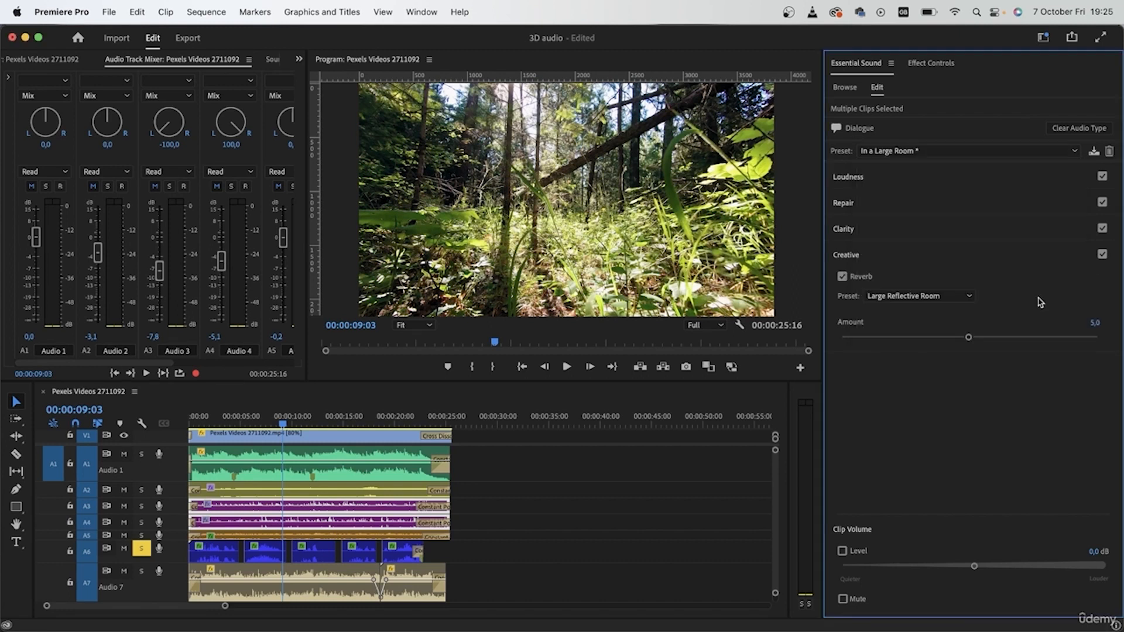
# Solo Audio 3 and Audio 4, turn off solo on Audio 6, and start playback from 00:00:09:03
pyautogui.click(141, 522)
pyautogui.click(141, 506)
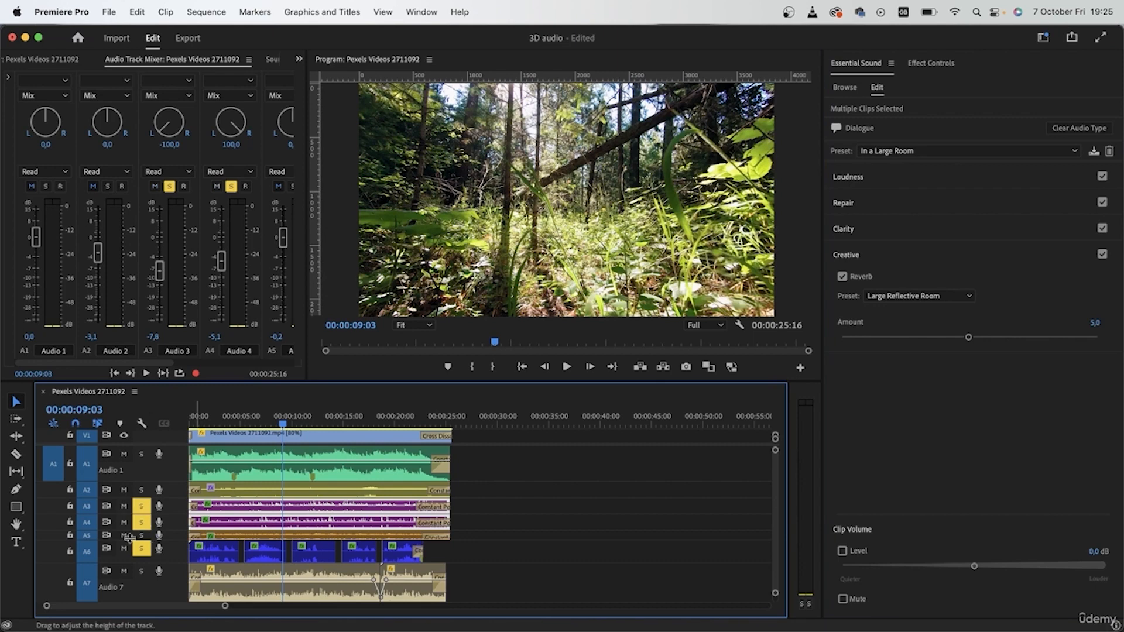
pyautogui.click(141, 548)
pyautogui.press('space')
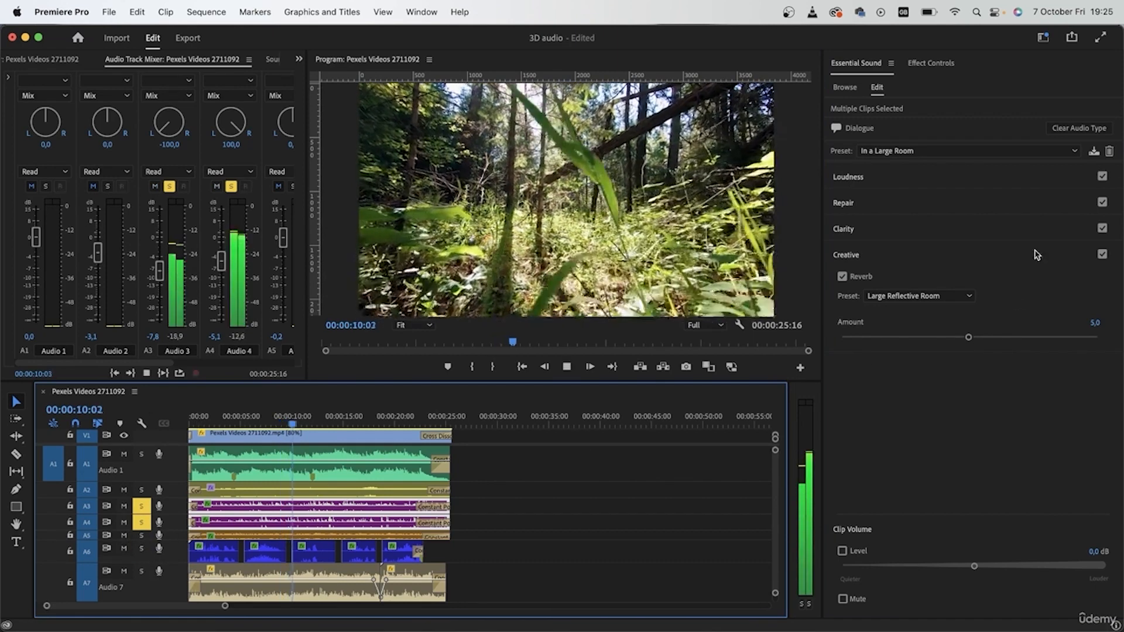
# Raise the Large Reflective Room reverb amount on the Audio 3 and Audio 4 clips to 7.8 and beyond while listening
pyautogui.moveTo(968, 337); pyautogui.dragTo(1042, 338)
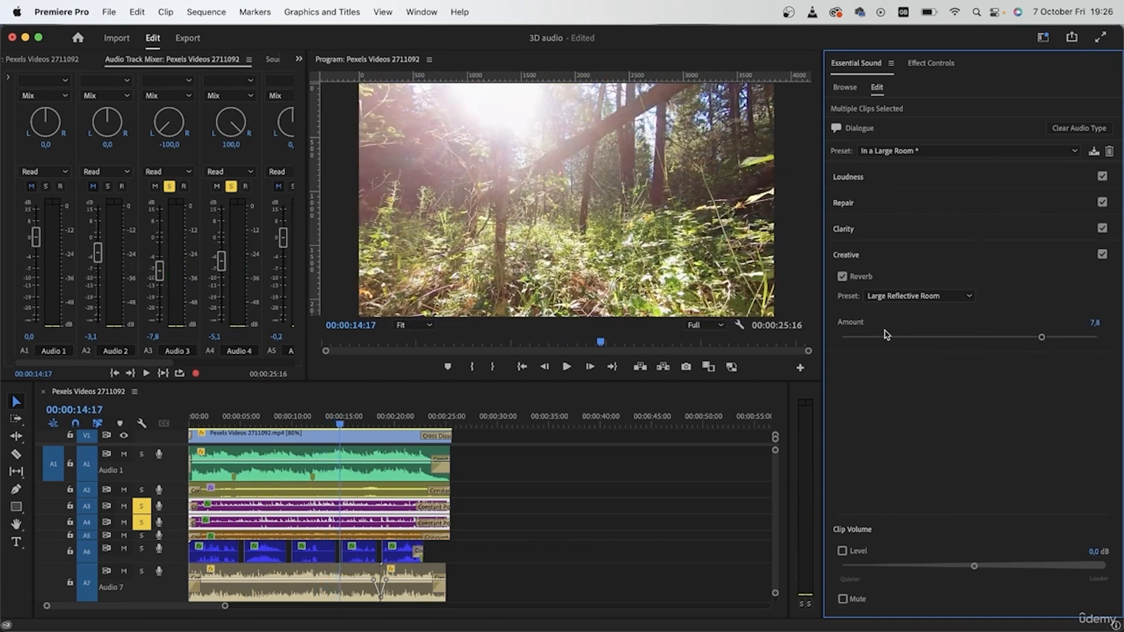
pyautogui.press('space')
pyautogui.moveTo(1042, 338); pyautogui.dragTo(1069, 337)
# Replay Audio 3 and Audio 4 from 00:00:07:10 with the Creative effects off and on to compare the reverb
pyautogui.click(1102, 254)
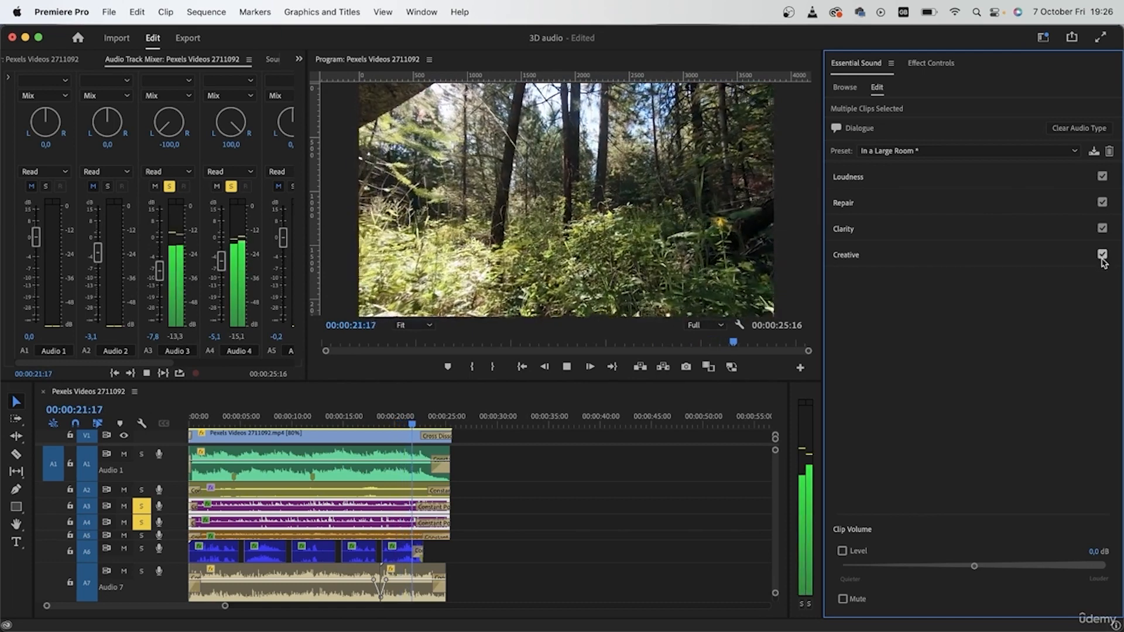
pyautogui.press('space')
pyautogui.click(265, 419)
pyautogui.click(1103, 258)
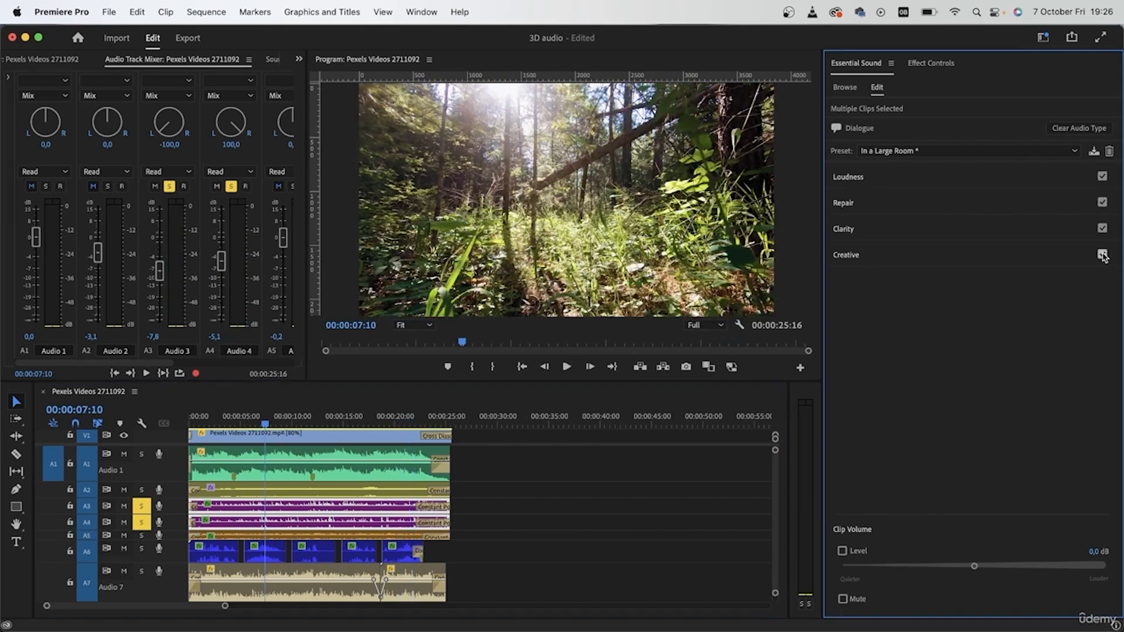
pyautogui.press('space')
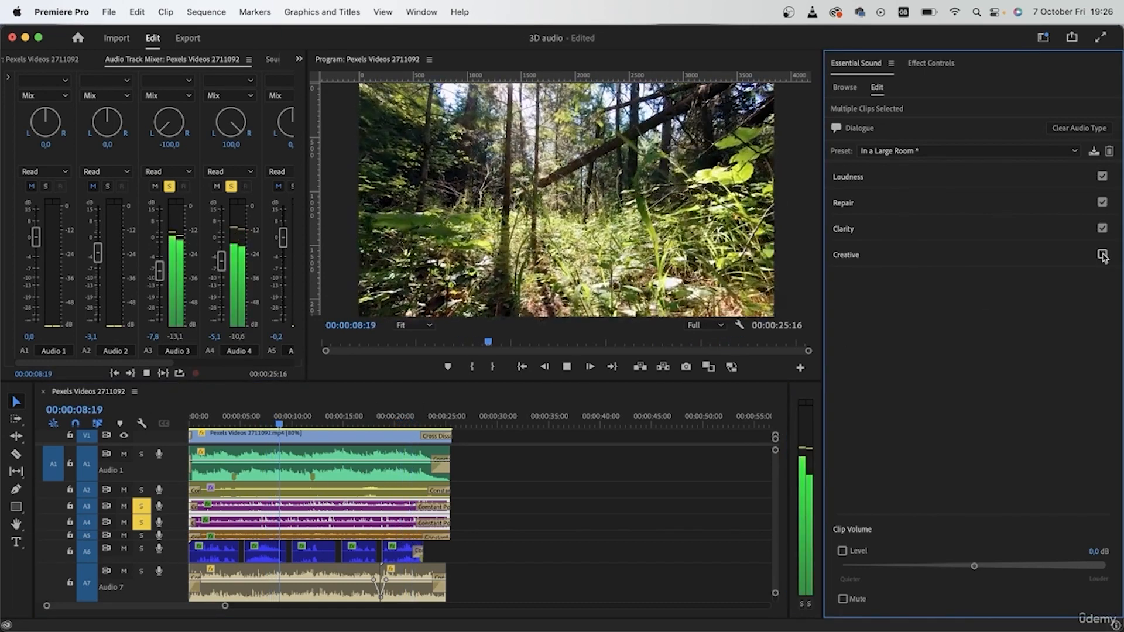
pyautogui.press('space')
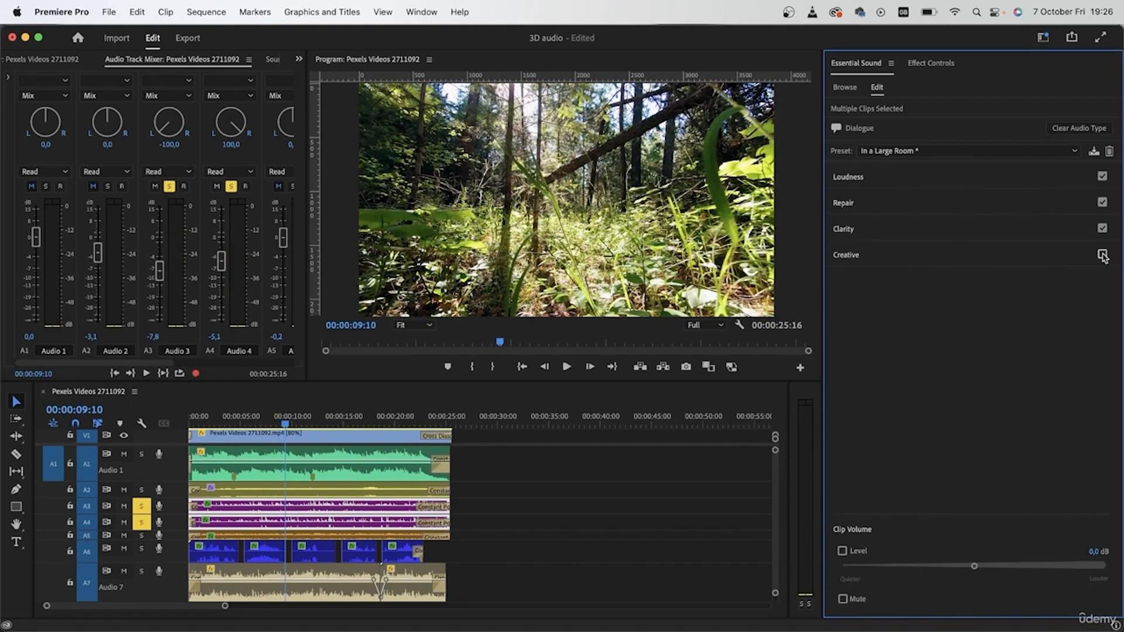
pyautogui.click(1103, 255)
pyautogui.press('space')
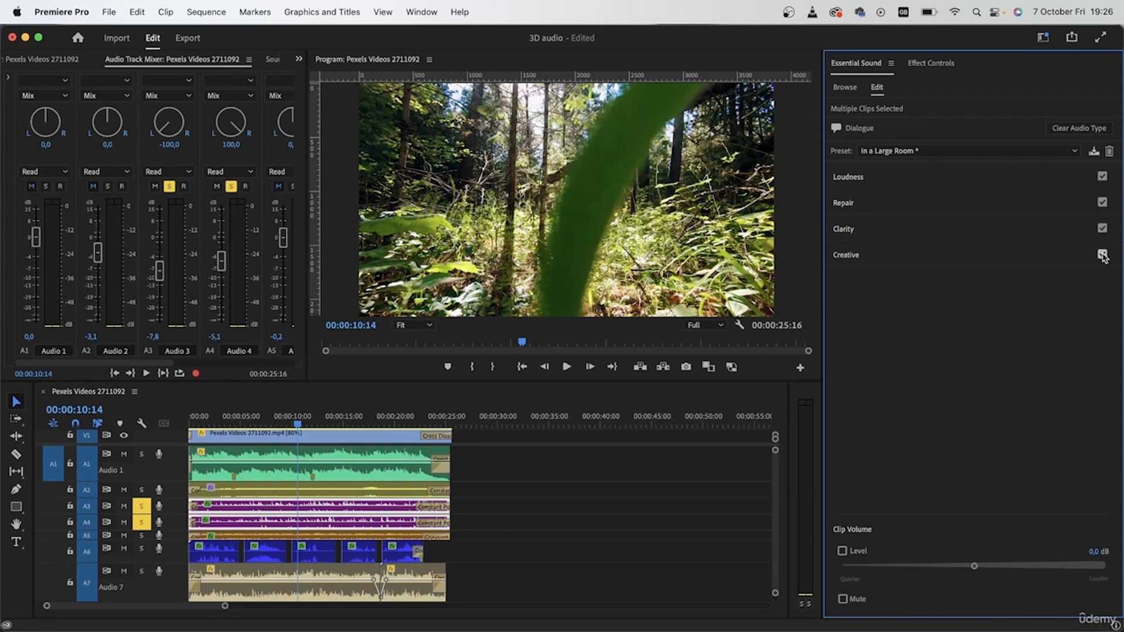
# Return the playhead to the sequence start and turn off solo on Audio 3 and Audio 4
pyautogui.moveTo(220, 417); pyautogui.dragTo(176, 424)
pyautogui.click(142, 507)
pyautogui.click(141, 523)
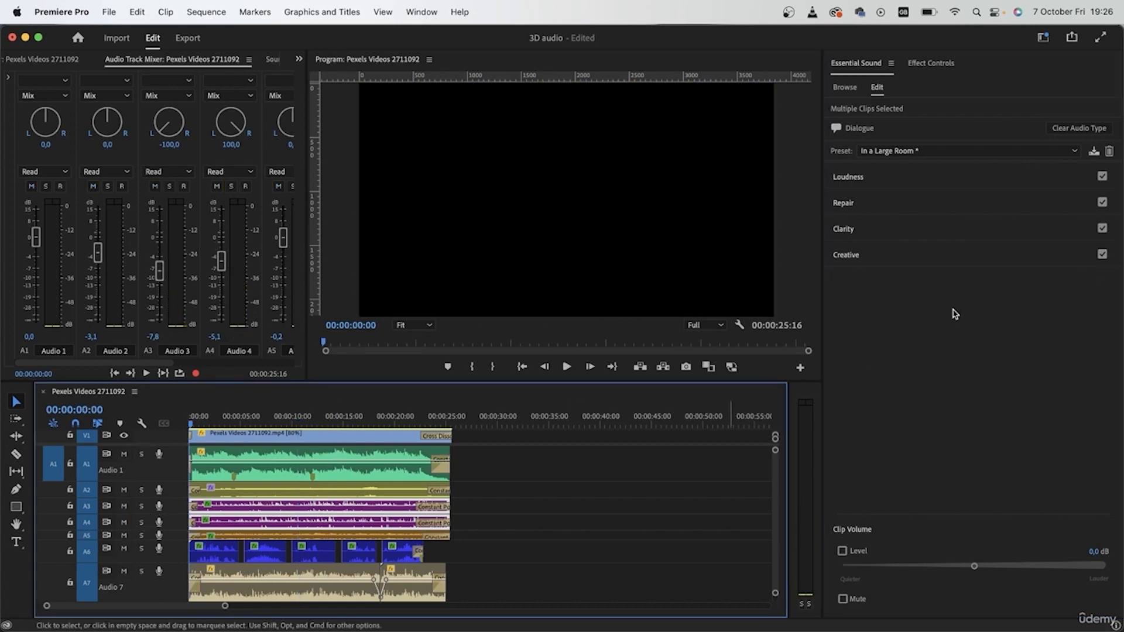
# Duplicate the forest video clip from V1 onto V2 and apply the Gaussian Blur effect to the copy
pyautogui.moveTo(822, 319); pyautogui.dragTo(1025, 317)
pyautogui.moveTo(788, 414); pyautogui.dragTo(960, 429)
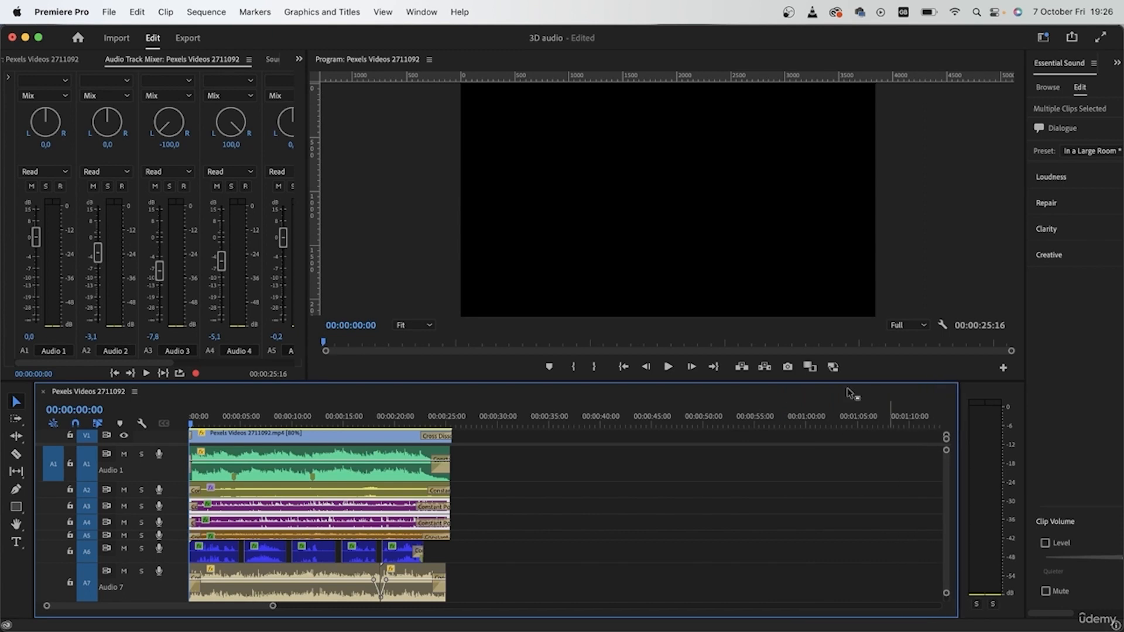
pyautogui.scroll(2, 349, 439)
pyautogui.scroll(-2, 261, 475)
pyautogui.scroll(2, 245, 505)
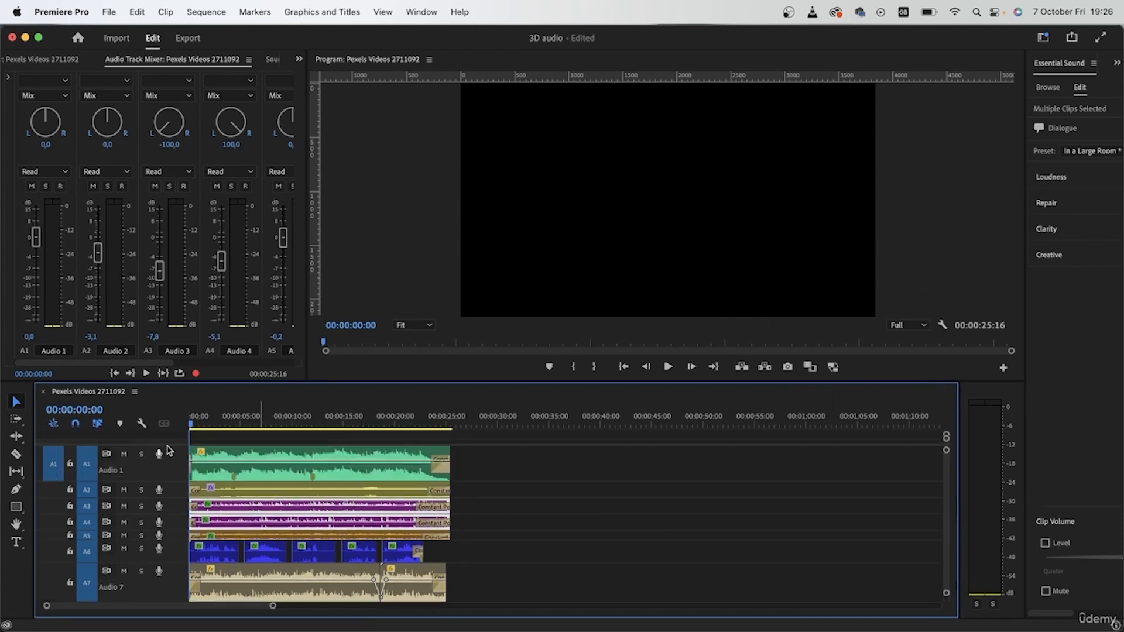
pyautogui.scroll(3, 170, 454)
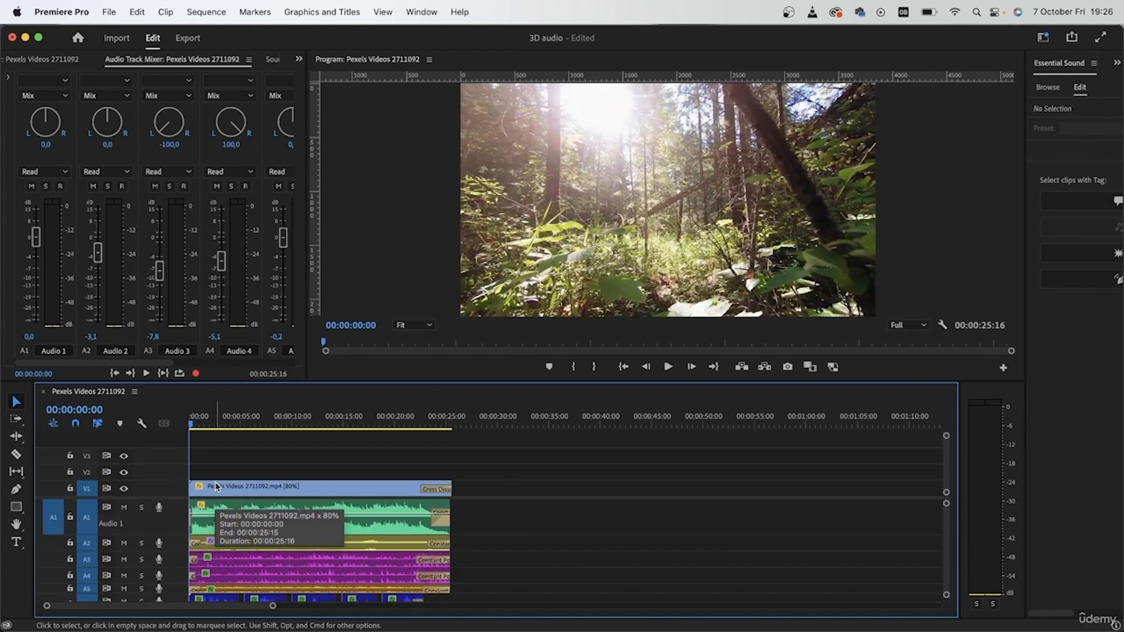
pyautogui.moveTo(216, 487); pyautogui.dragTo(245, 469)
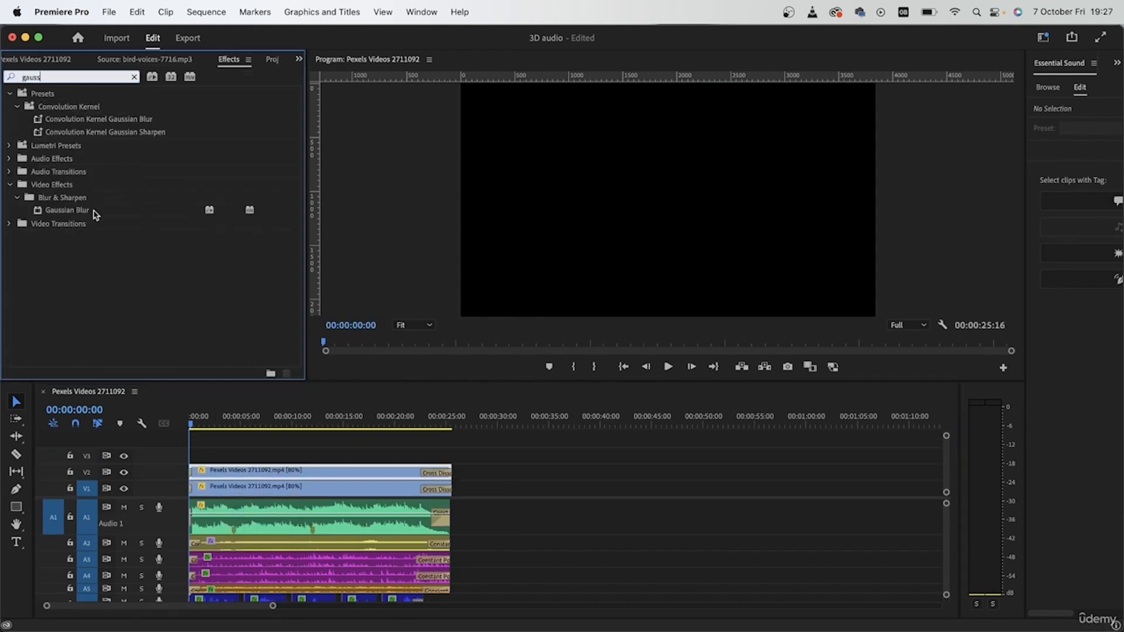
pyautogui.moveTo(94, 211); pyautogui.dragTo(305, 473)
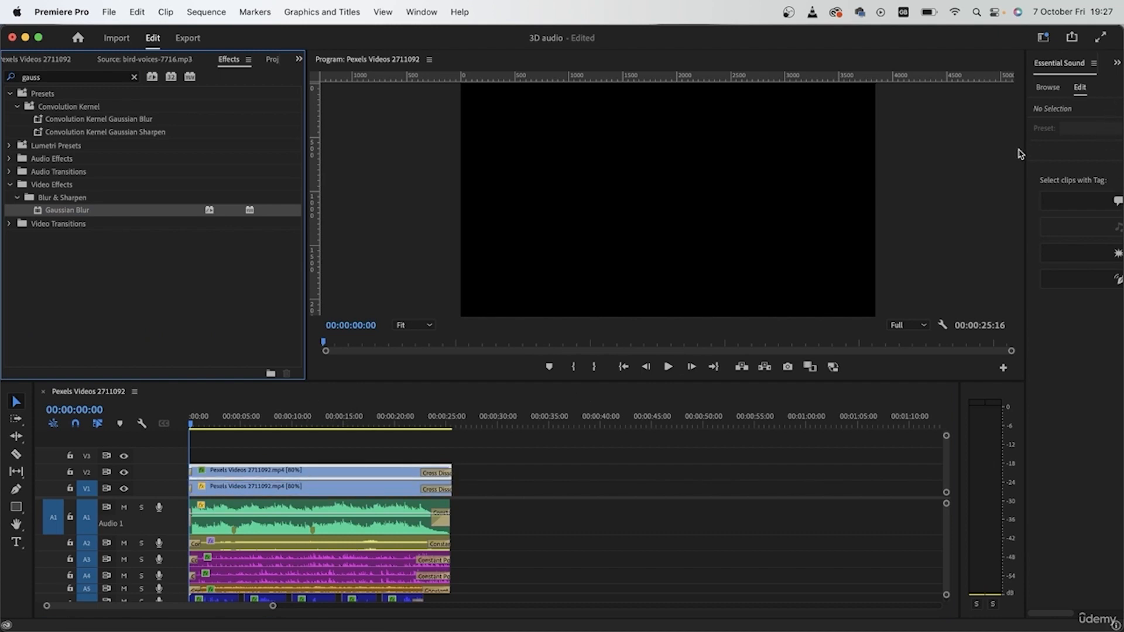
# Show the effect settings of the V2 video clip and set its Gaussian Blur Blurriness to 20
pyautogui.moveTo(1024, 154); pyautogui.dragTo(843, 170)
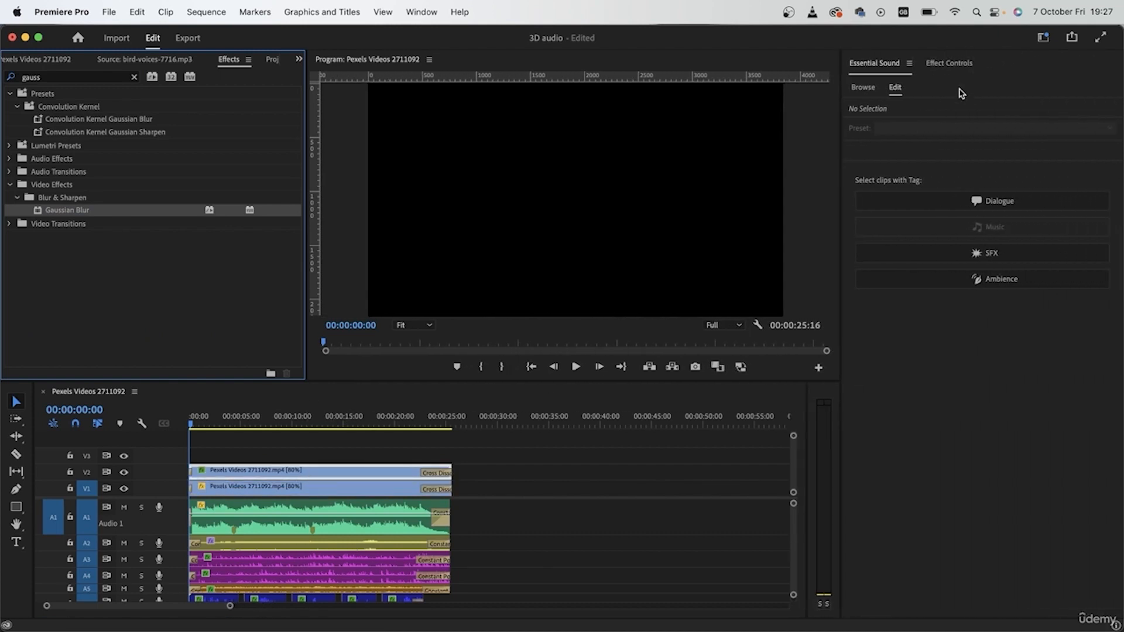
pyautogui.click(954, 63)
pyautogui.click(281, 473)
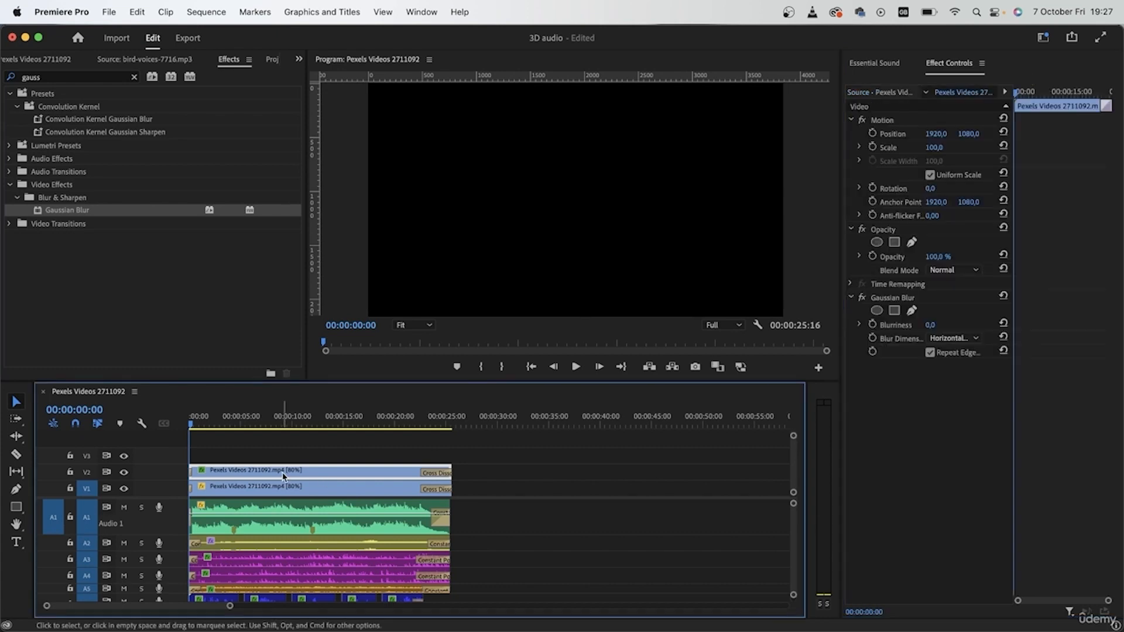
pyautogui.moveTo(930, 325); pyautogui.dragTo(972, 334)
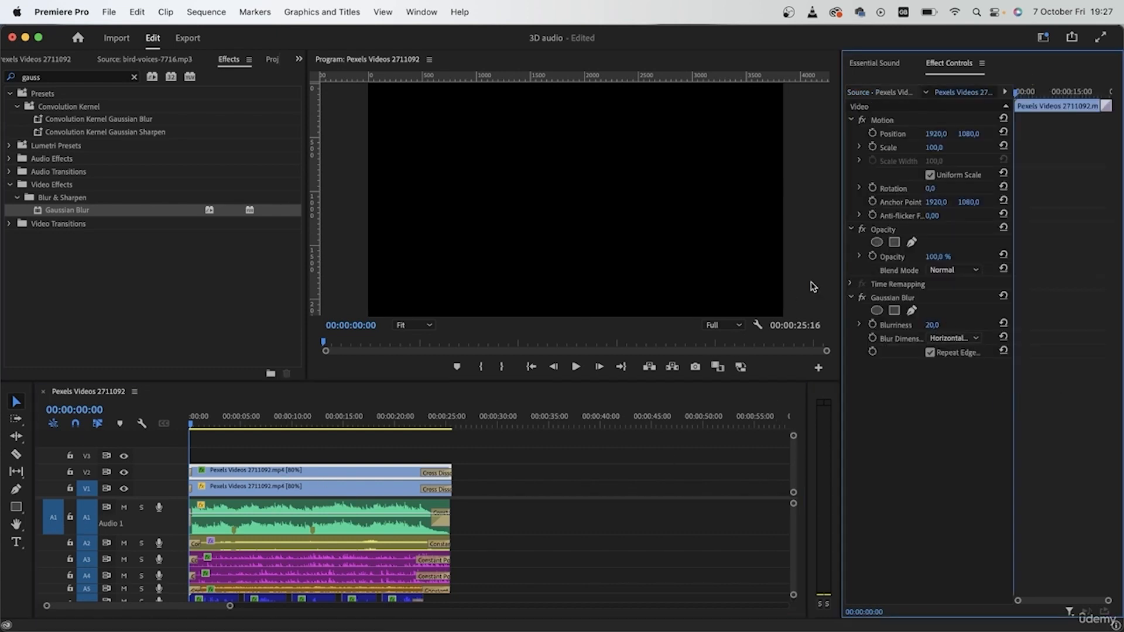
# Preview the frame at 00:00:14:04 and set the V2 clip's blend mode to Lighten
pyautogui.click(334, 417)
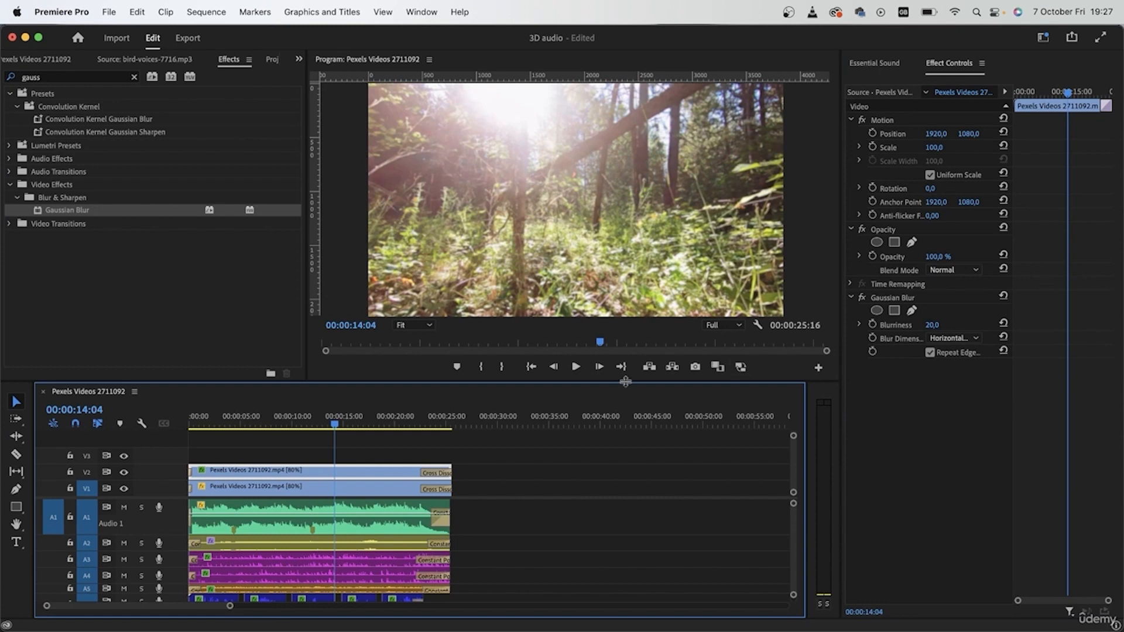
pyautogui.click(974, 272)
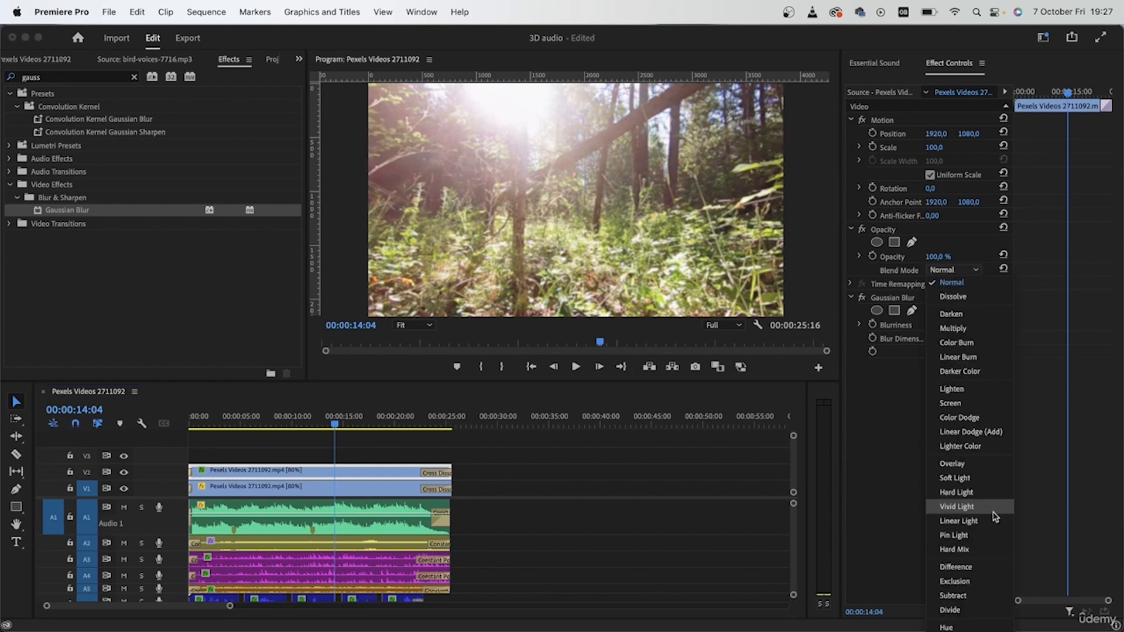
pyautogui.click(1004, 390)
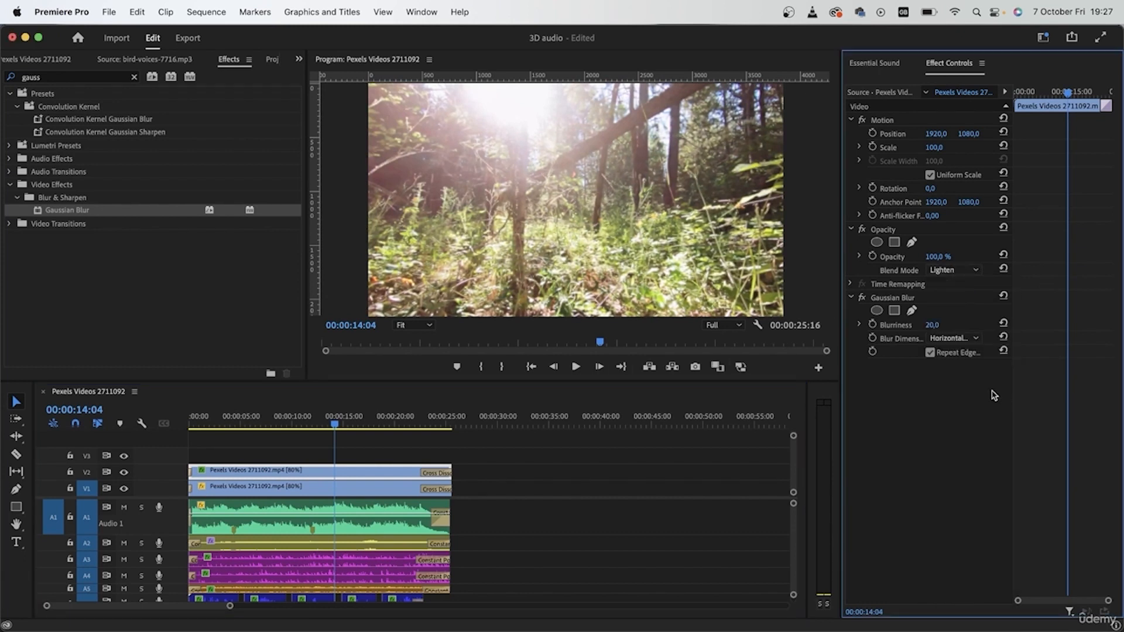
# Play the sequence from 00:00:04:16 and raise the V2 clip's Blurriness to 26, stopping at 00:00:08:09
pyautogui.click(246, 417)
pyautogui.moveTo(247, 417); pyautogui.dragTo(239, 417)
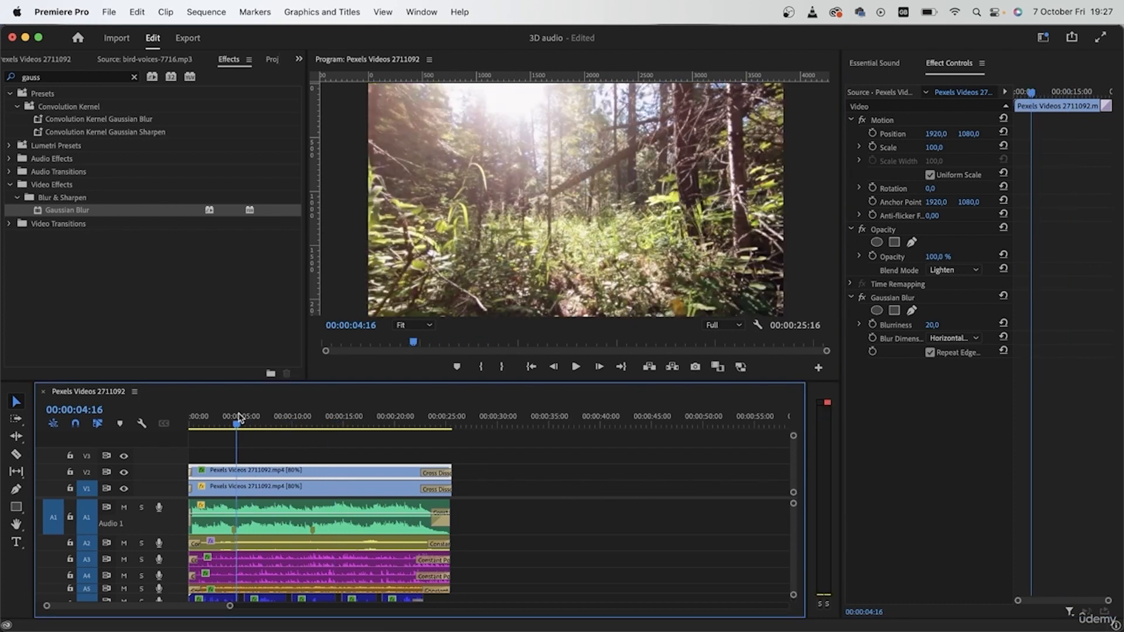
pyautogui.press('space')
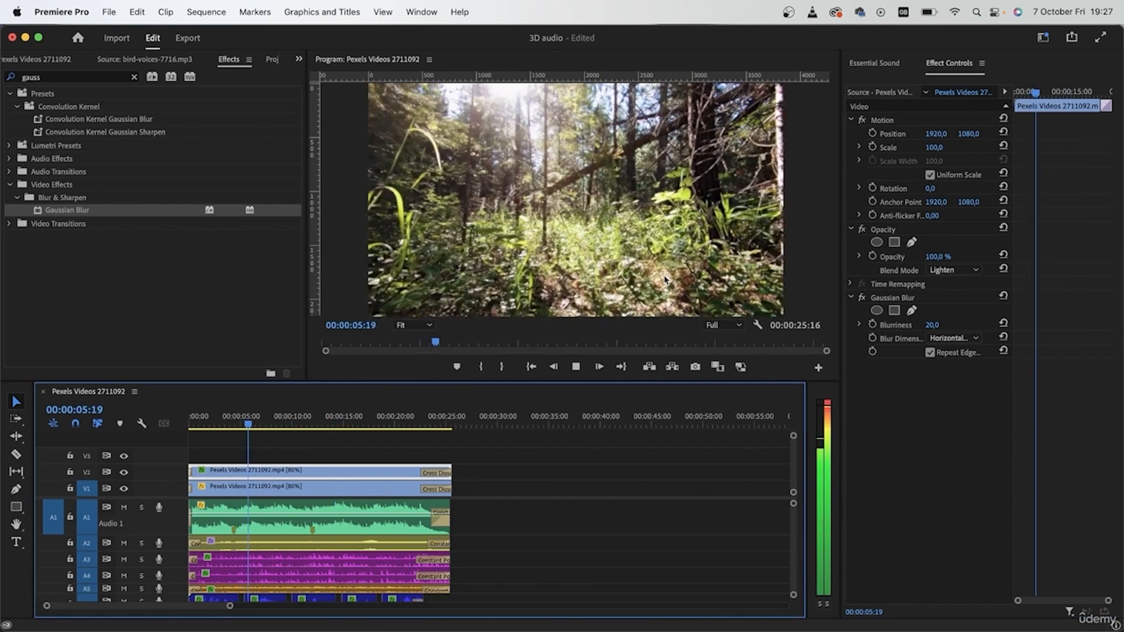
pyautogui.moveTo(933, 325)
pyautogui.mouseDown()
pyautogui.moveTo(949, 326)
pyautogui.moveTo(936, 325)
pyautogui.mouseUp()
pyautogui.press('space')
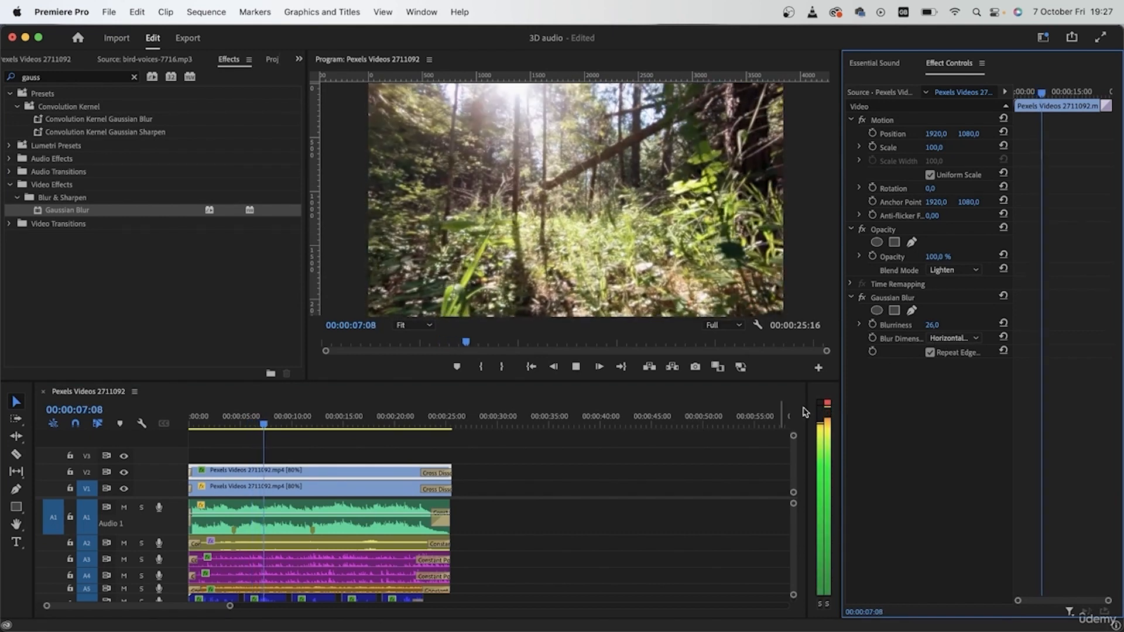
pyautogui.press('space')
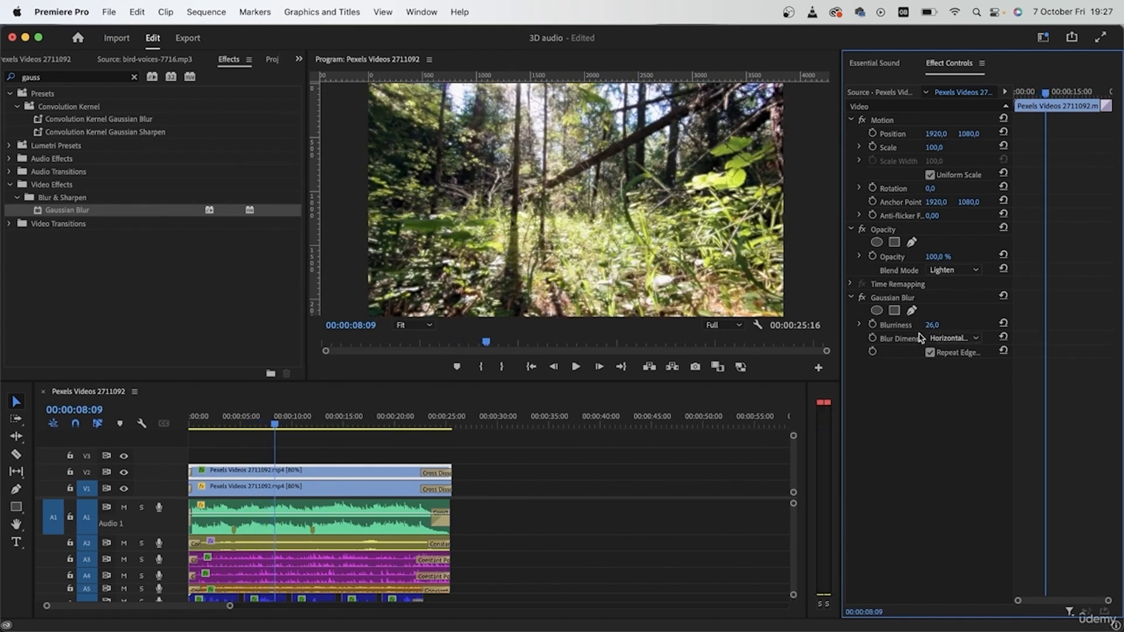
# Keyframe the V2 clip's Blurriness at 26 on 00:00:04:04 and at 99 near the sequence start
pyautogui.moveTo(233, 425); pyautogui.dragTo(231, 425)
pyautogui.click(872, 325)
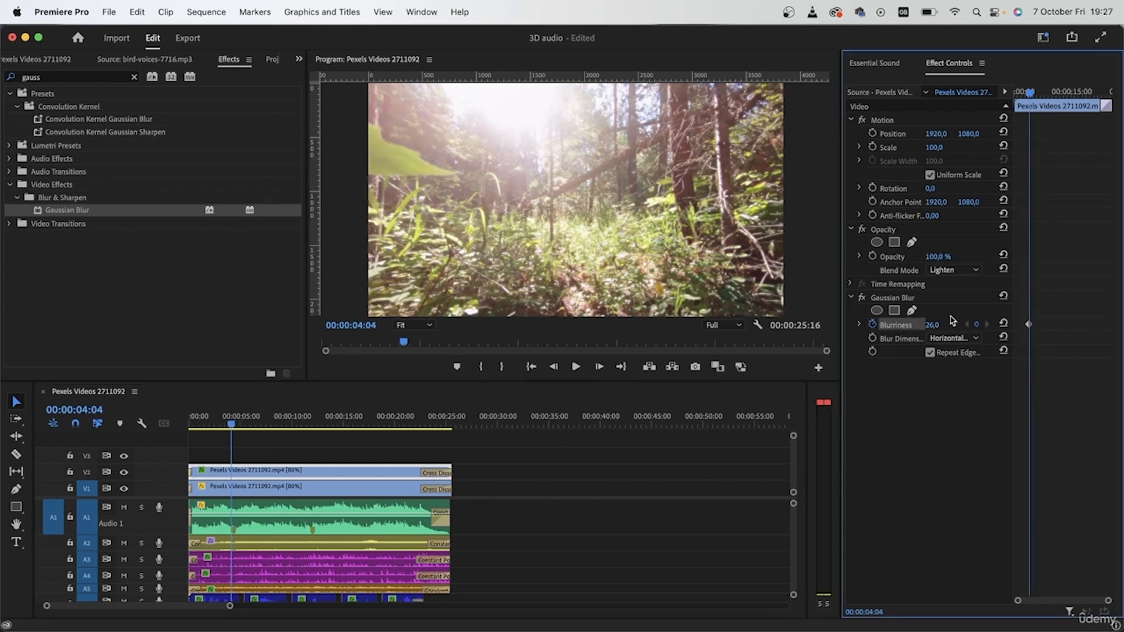
pyautogui.click(196, 421)
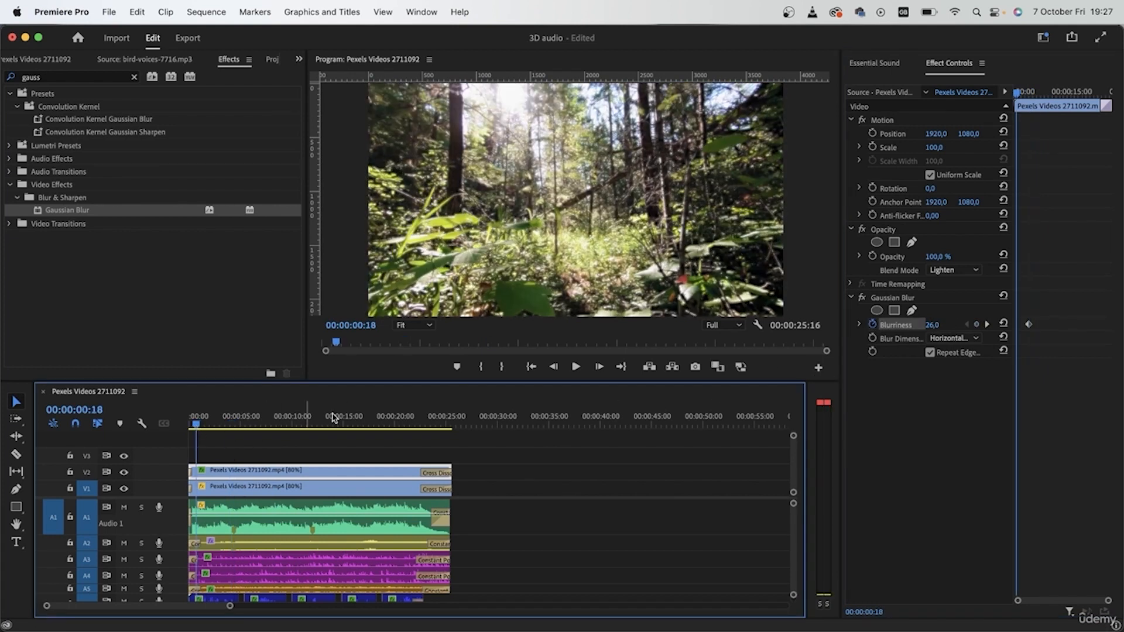
pyautogui.moveTo(935, 326); pyautogui.dragTo(978, 325)
pyautogui.click(614, 542)
# Play back the animated blur to 00:00:05:14, return to the sequence start and enlarge the program monitor area
pyautogui.press('space')
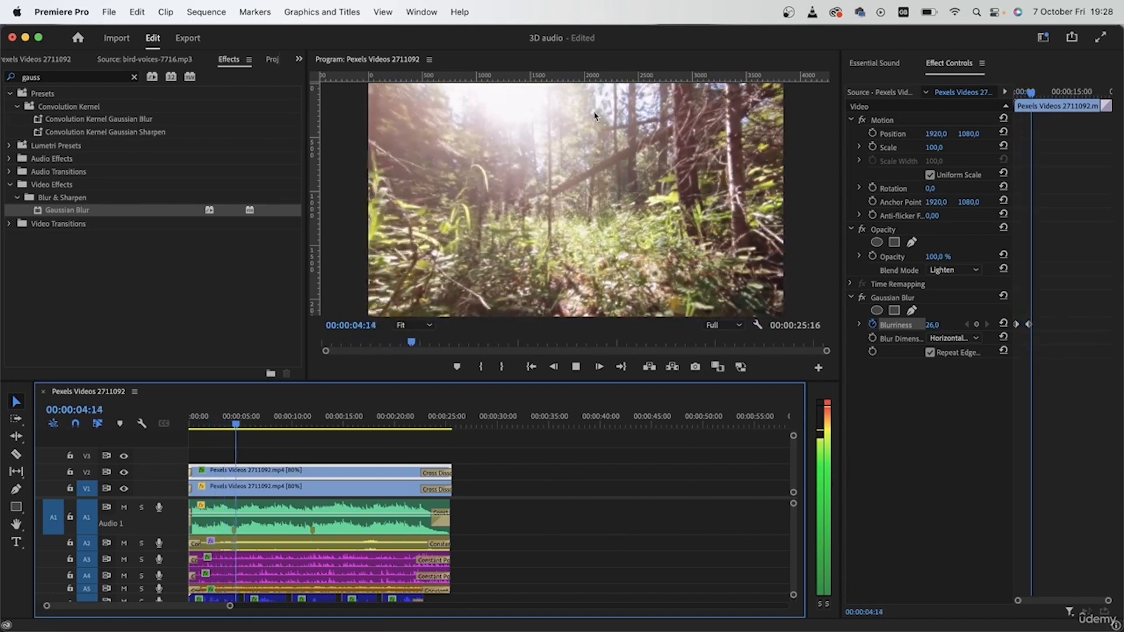
pyautogui.press('space')
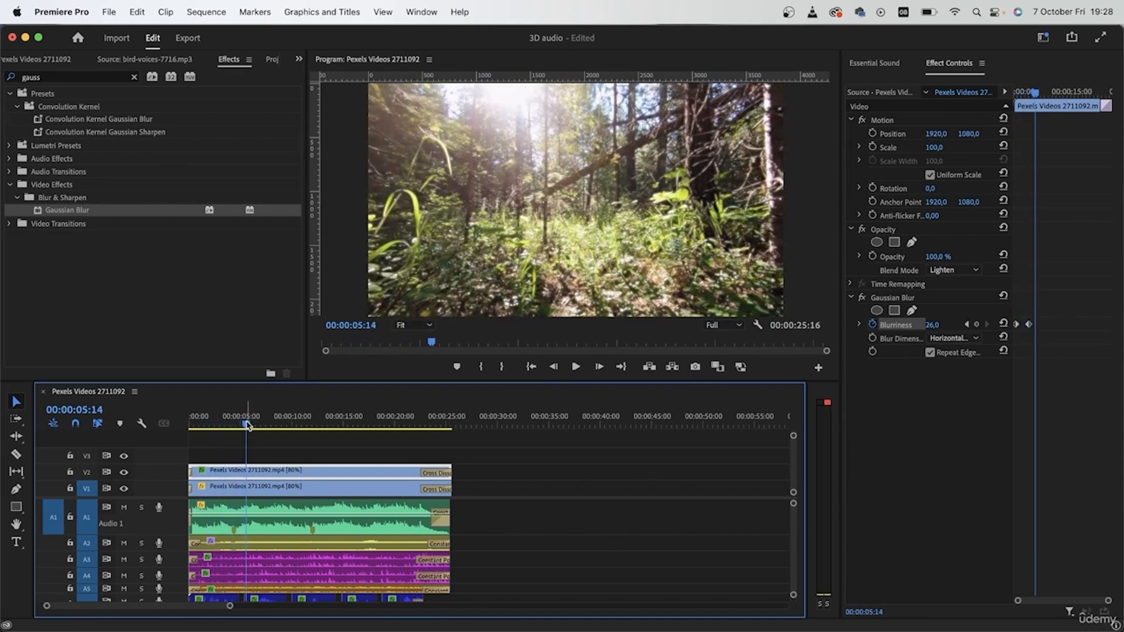
pyautogui.press('Home')
pyautogui.moveTo(841, 414); pyautogui.dragTo(956, 414)
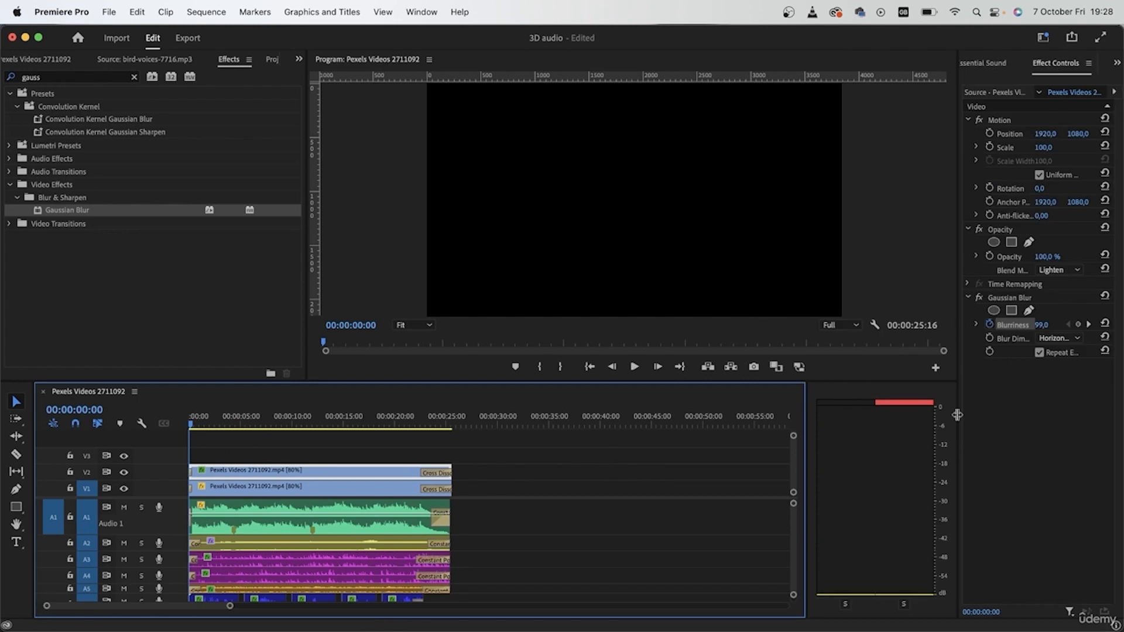